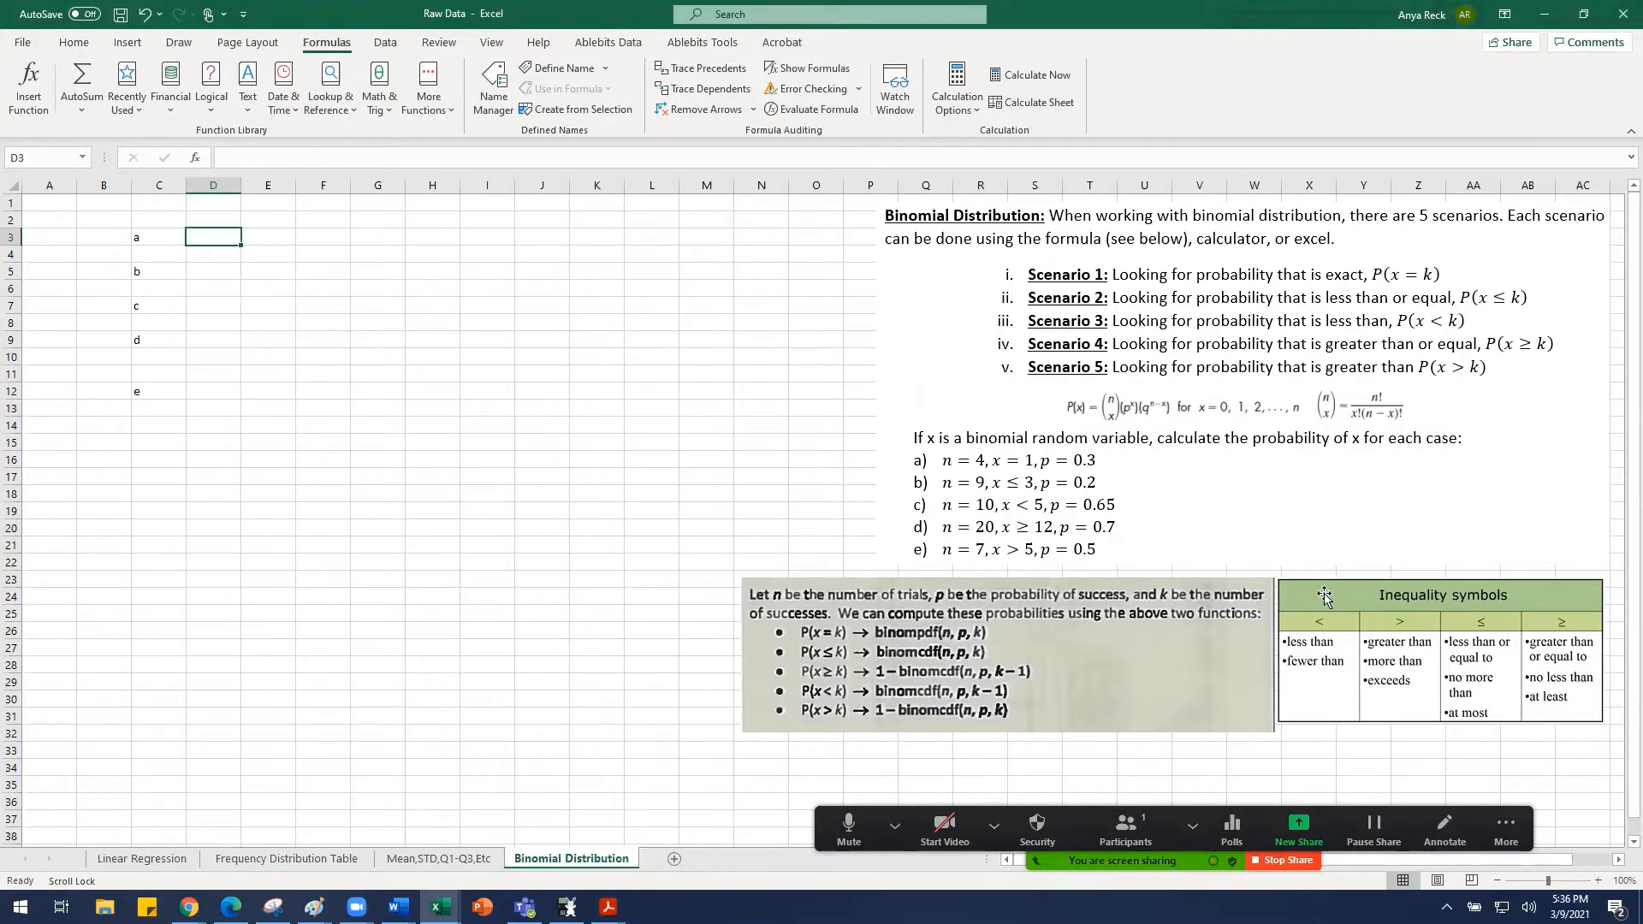
# Step: Shift the inequality symbols picture and the binompdf/binomcdf formula picture slightly upward on the sheet
pyautogui.moveTo(1396, 592)
pyautogui.mouseDown()
pyautogui.moveTo(1378, 601)
pyautogui.moveTo(1399, 588)
pyautogui.mouseUp()
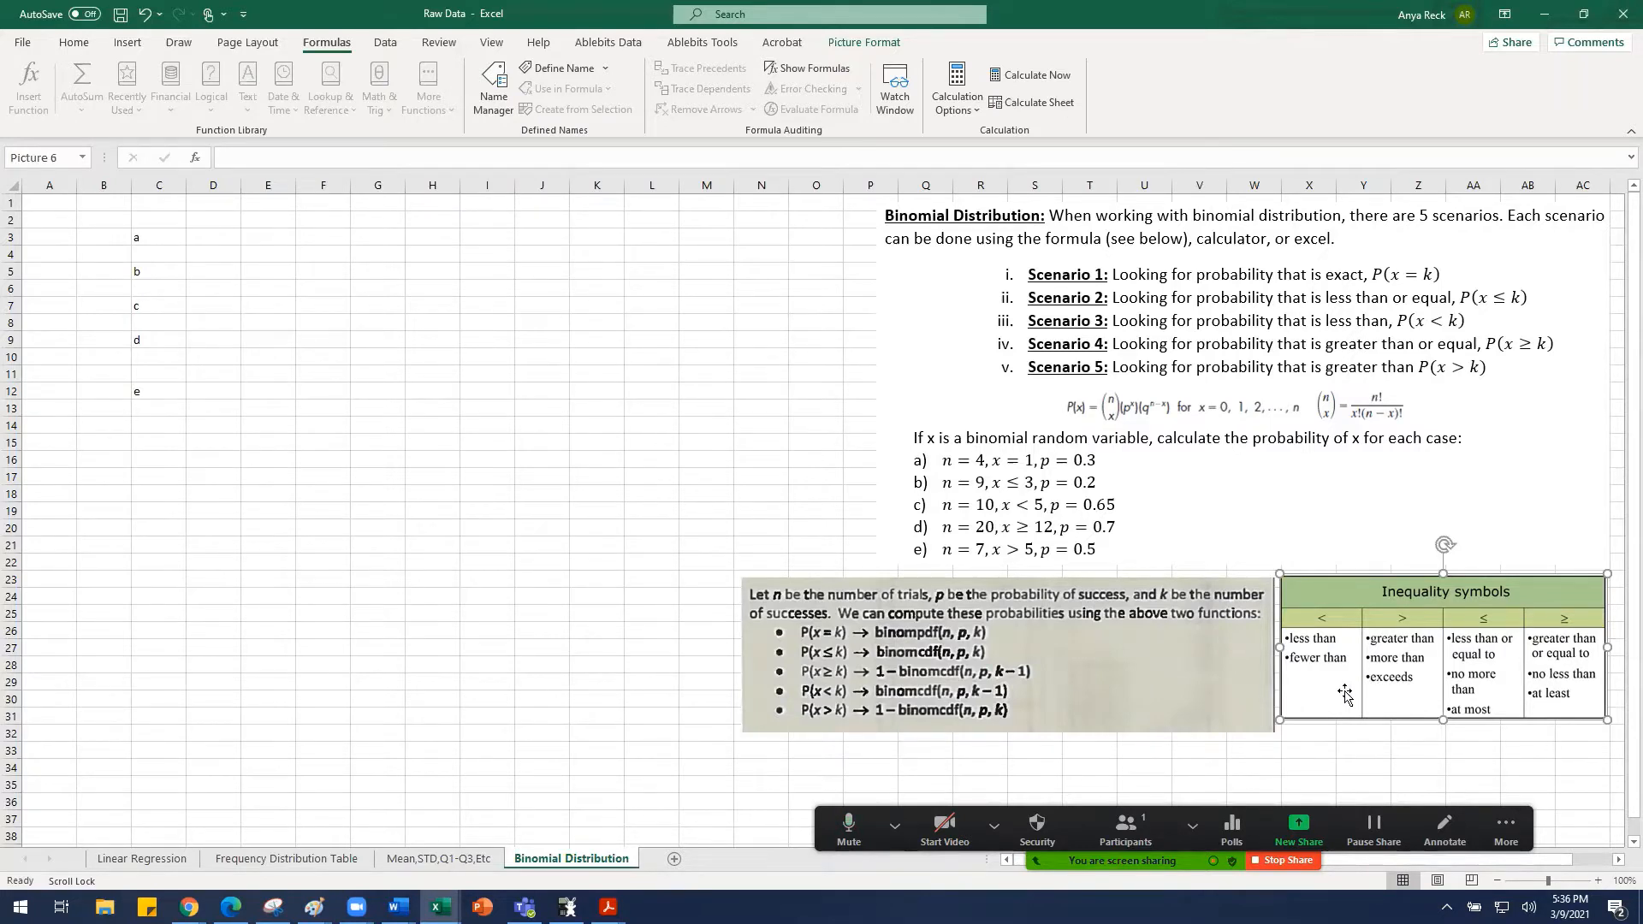
pyautogui.moveTo(1075, 642); pyautogui.dragTo(1131, 608)
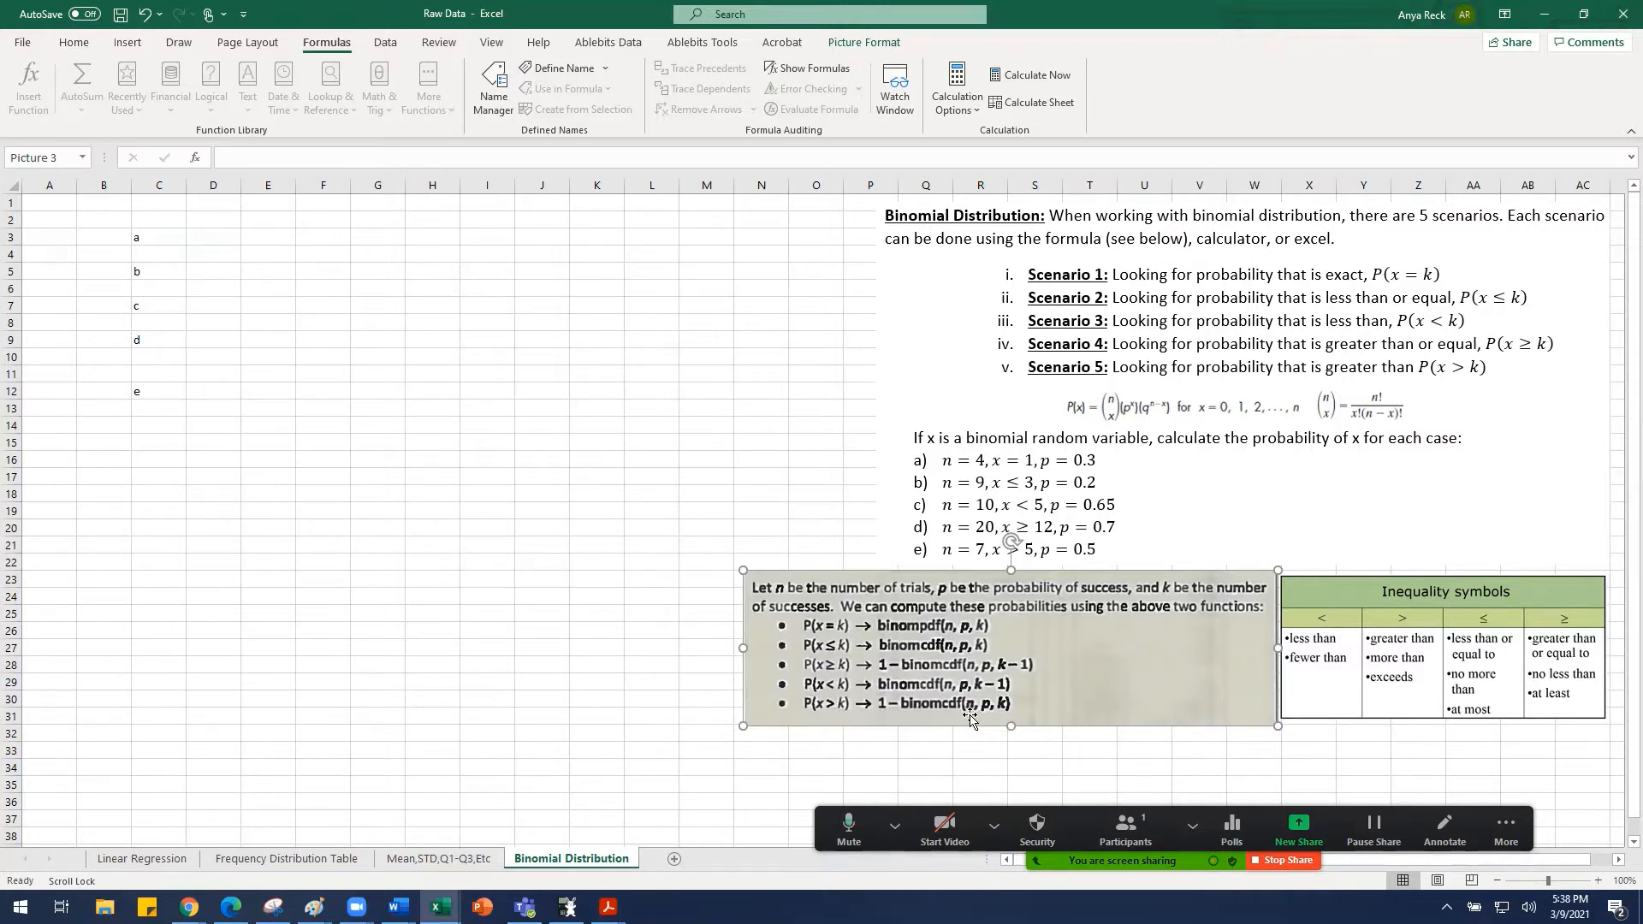
# Step: Handwrite the notes "n = trials" and "k = # successes" in black ink below the formula picture
pyautogui.click(179, 42)
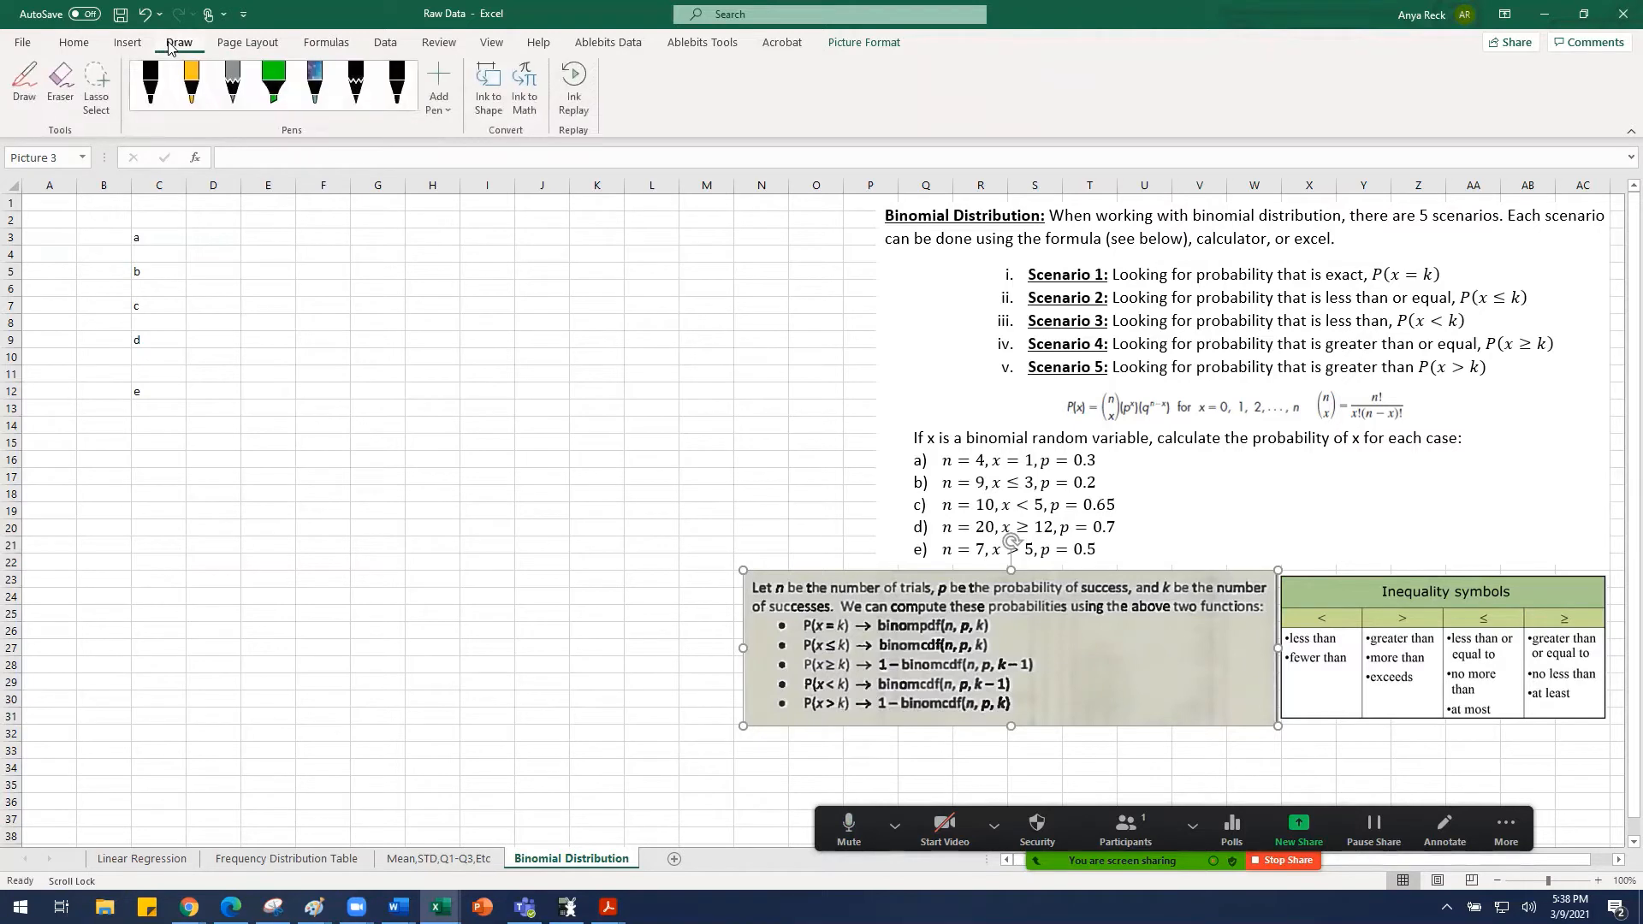
pyautogui.click(38, 73)
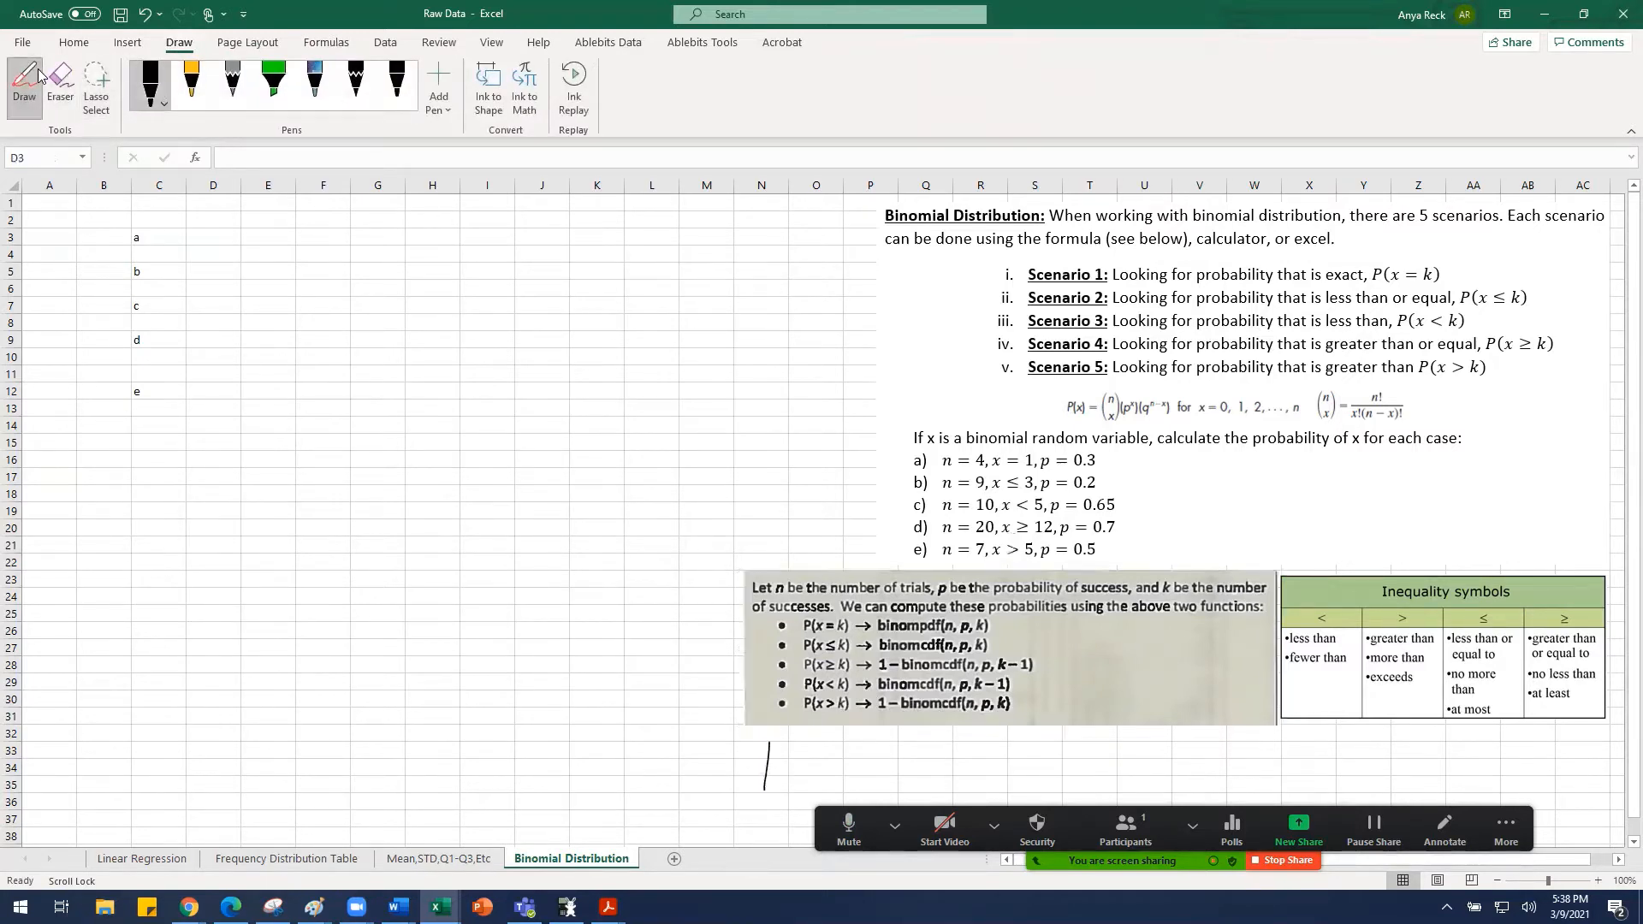
pyautogui.moveTo(767, 788)
pyautogui.mouseDown()
pyautogui.moveTo(786, 752)
pyautogui.moveTo(789, 788)
pyautogui.mouseUp()
pyautogui.moveTo(810, 753); pyautogui.dragTo(829, 769)
pyautogui.moveTo(862, 739)
pyautogui.mouseDown()
pyautogui.moveTo(859, 779)
pyautogui.moveTo(951, 785)
pyautogui.mouseUp()
pyautogui.click(916, 746)
pyautogui.moveTo(963, 758); pyautogui.dragTo(980, 756)
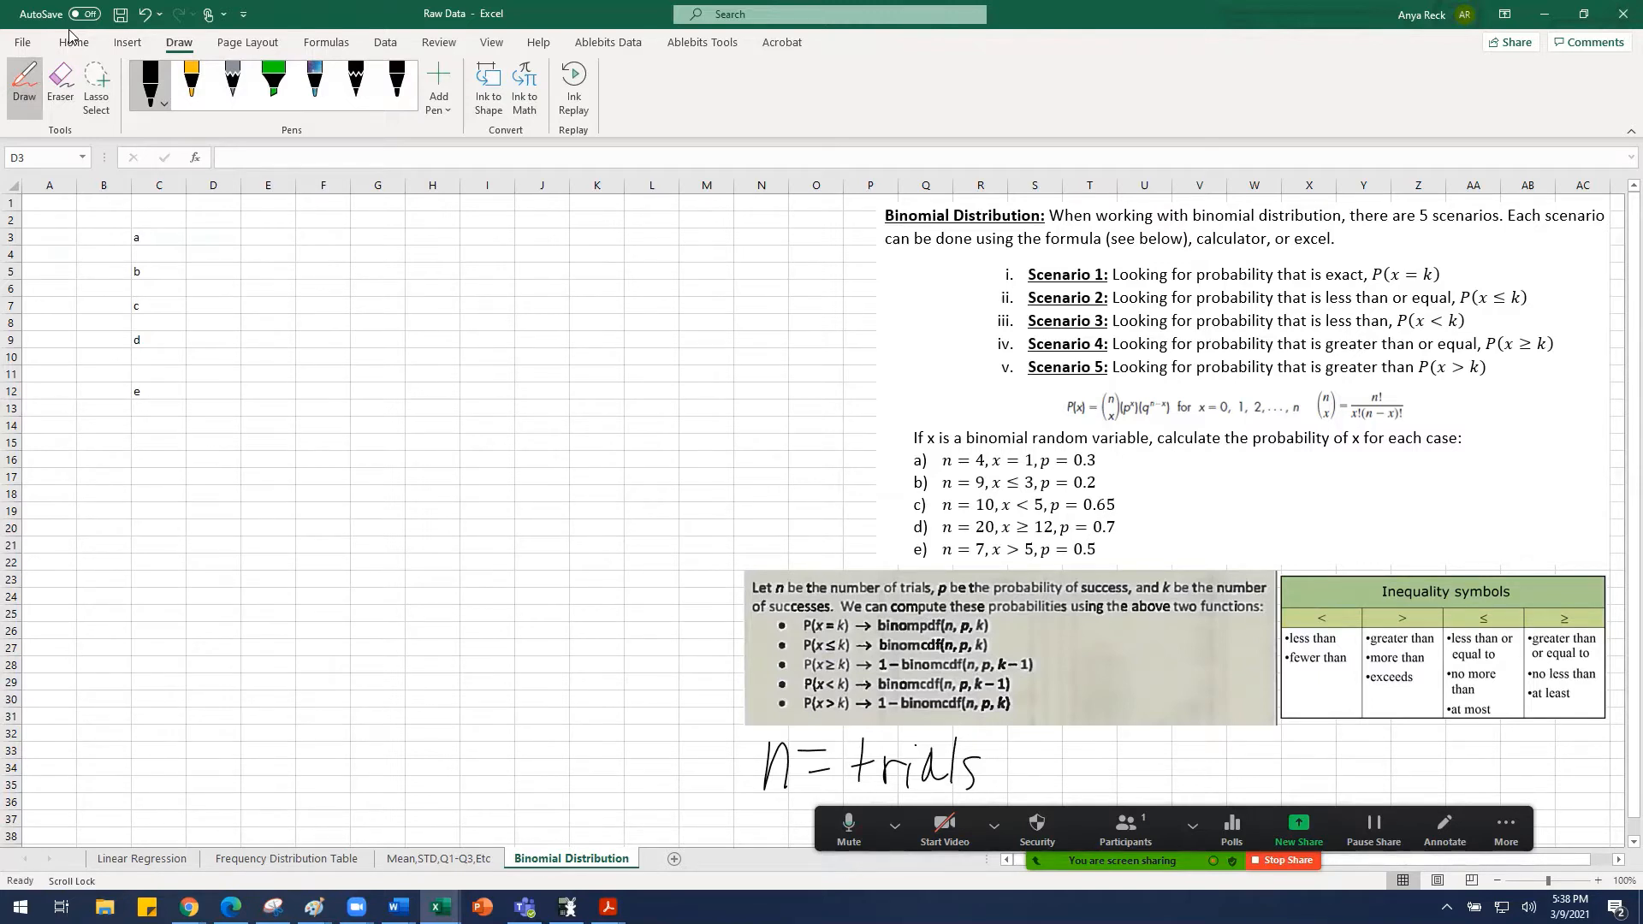
pyautogui.moveTo(1030, 734); pyautogui.dragTo(1029, 788)
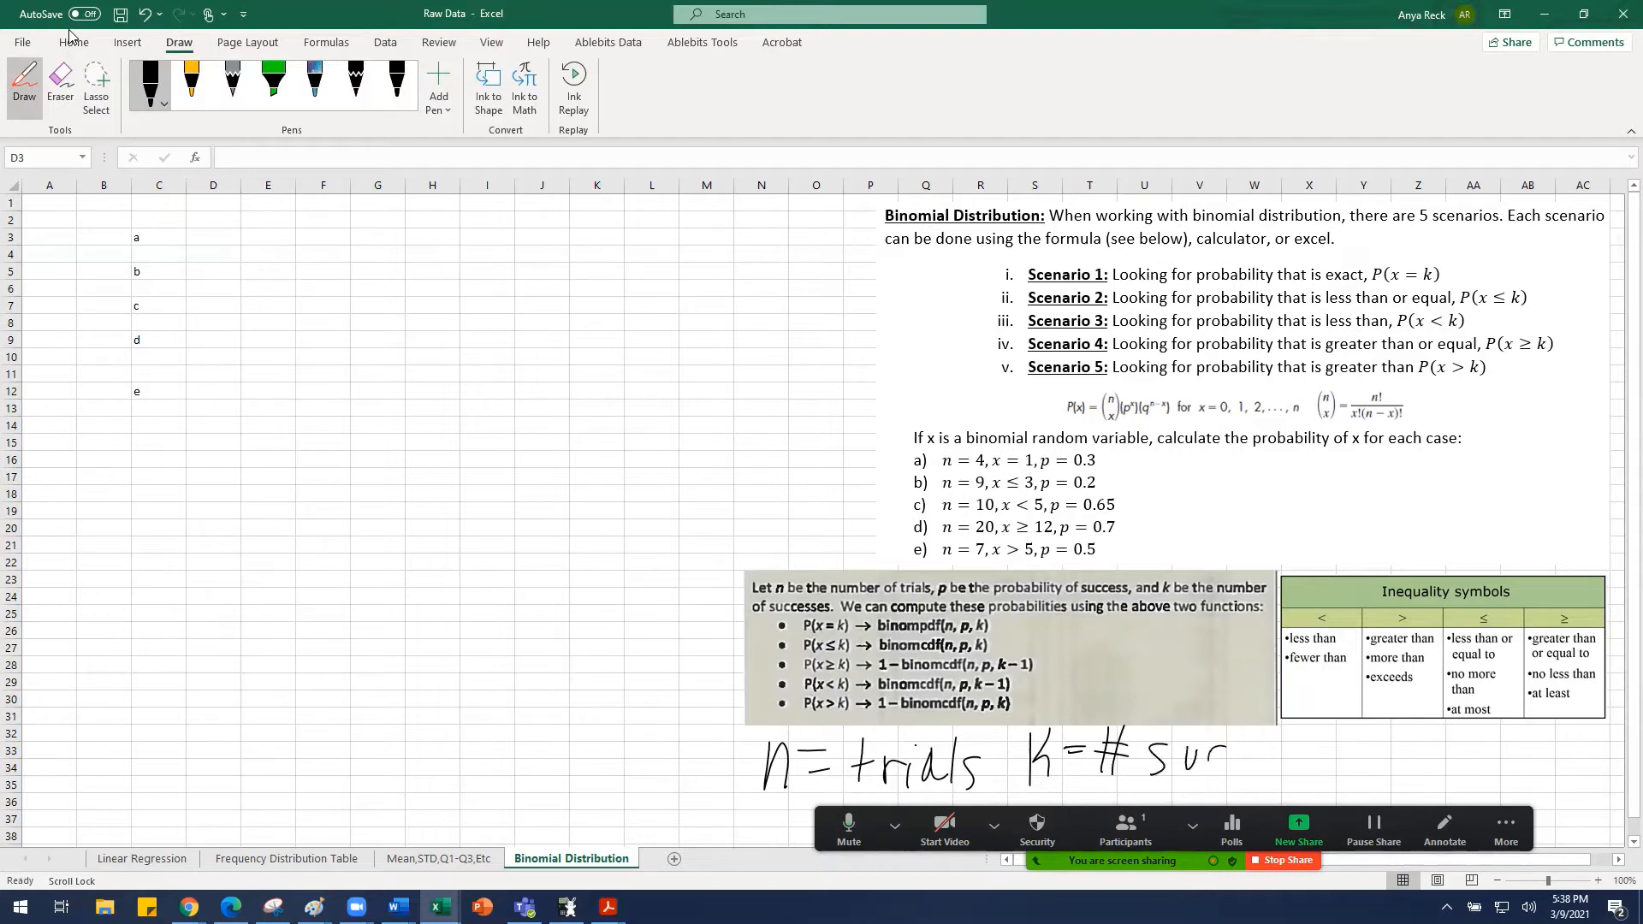
pyautogui.moveTo(1300, 749); pyautogui.dragTo(1280, 782)
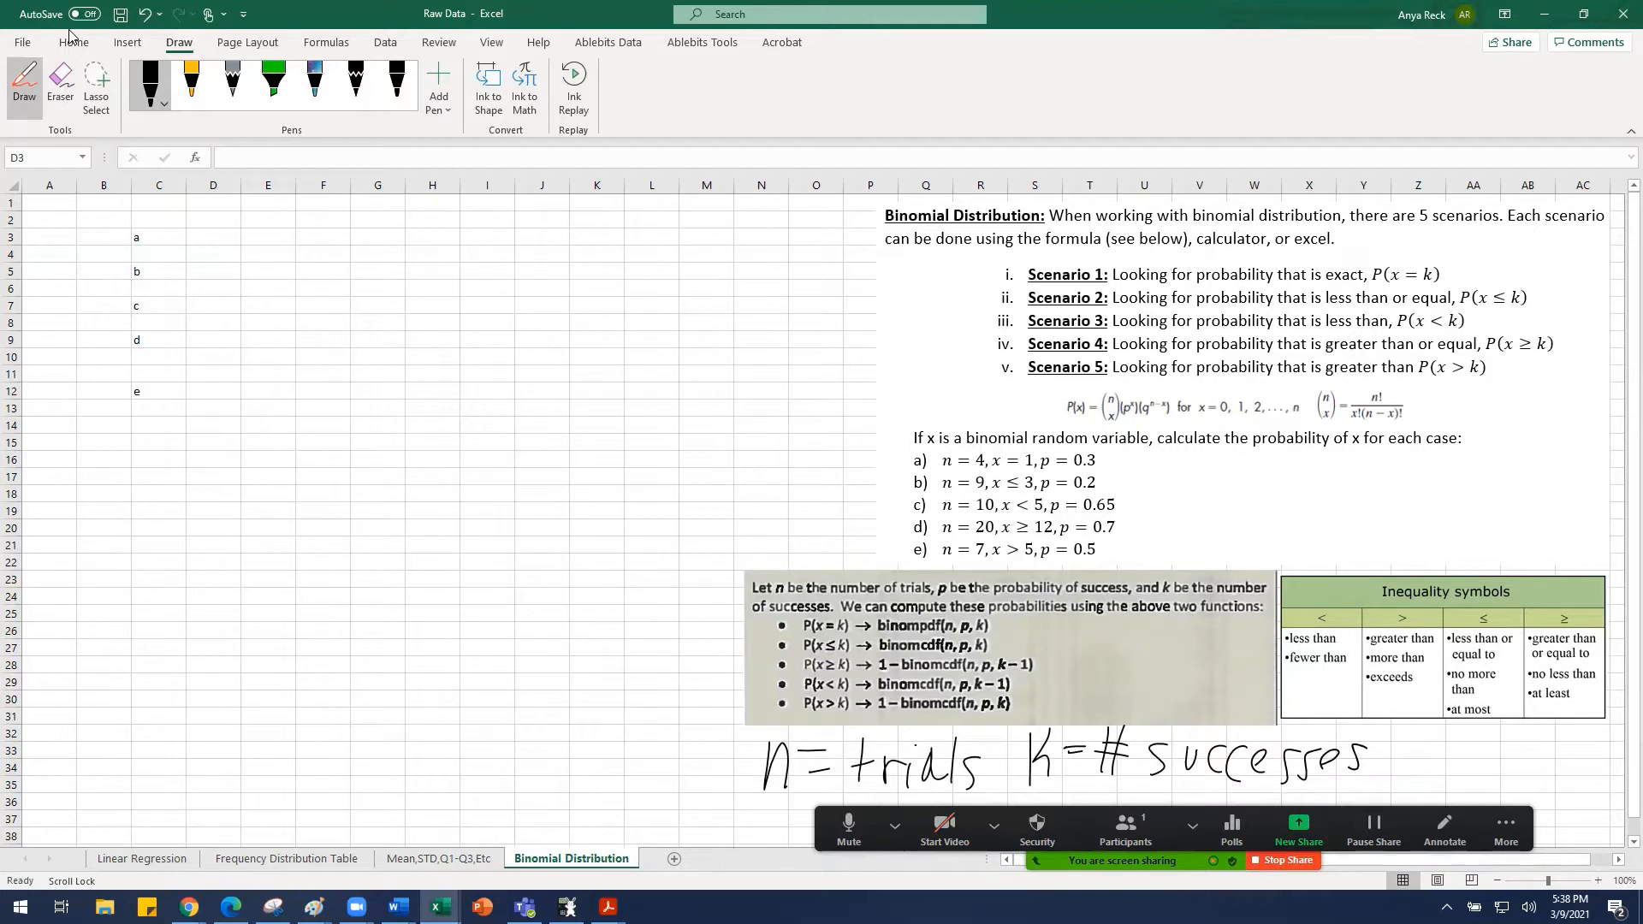
# Step: Handwrite the definition "p = prob of success" in black ink beside the n = trials note
pyautogui.moveTo(506, 743)
pyautogui.mouseDown()
pyautogui.moveTo(502, 796)
pyautogui.moveTo(506, 768)
pyautogui.moveTo(572, 741)
pyautogui.moveTo(556, 757)
pyautogui.mouseUp()
pyautogui.moveTo(573, 729)
pyautogui.mouseDown()
pyautogui.moveTo(575, 775)
pyautogui.moveTo(576, 760)
pyautogui.mouseUp()
pyautogui.moveTo(601, 734)
pyautogui.mouseDown()
pyautogui.moveTo(601, 757)
pyautogui.moveTo(625, 736)
pyautogui.mouseUp()
pyautogui.moveTo(630, 734)
pyautogui.mouseDown()
pyautogui.moveTo(643, 755)
pyautogui.moveTo(590, 774)
pyautogui.mouseUp()
pyautogui.moveTo(633, 761); pyautogui.dragTo(612, 800)
pyautogui.moveTo(604, 780)
pyautogui.mouseDown()
pyautogui.moveTo(633, 777)
pyautogui.moveTo(582, 827)
pyautogui.moveTo(612, 808)
pyautogui.mouseUp()
pyautogui.moveTo(629, 805); pyautogui.dragTo(623, 830)
pyautogui.moveTo(652, 807)
pyautogui.mouseDown()
pyautogui.moveTo(640, 830)
pyautogui.moveTo(678, 831)
pyautogui.mouseUp()
pyautogui.moveTo(700, 809)
pyautogui.mouseDown()
pyautogui.moveTo(725, 807)
pyautogui.moveTo(694, 835)
pyautogui.mouseUp()
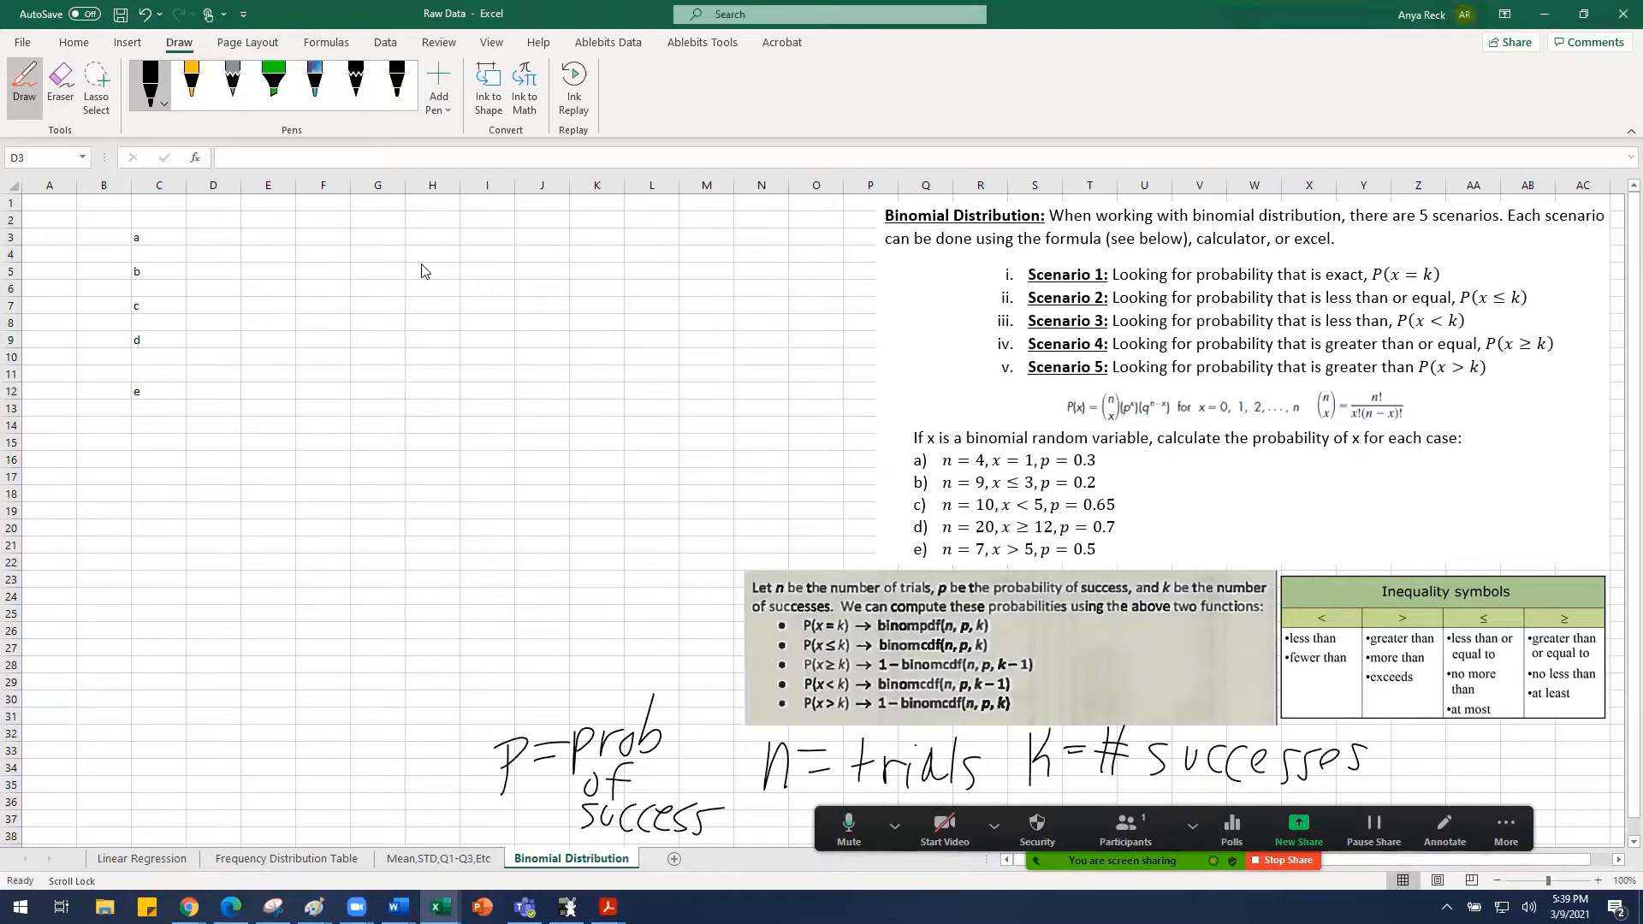
# Step: Handwrite the example "x ≤ 3" in the empty cells below the case letters, with "0, 1, 2, 3" underneath
pyautogui.moveTo(316, 462)
pyautogui.mouseDown()
pyautogui.moveTo(266, 529)
pyautogui.moveTo(306, 534)
pyautogui.mouseUp()
pyautogui.moveTo(376, 465)
pyautogui.mouseDown()
pyautogui.moveTo(374, 516)
pyautogui.moveTo(397, 530)
pyautogui.mouseUp()
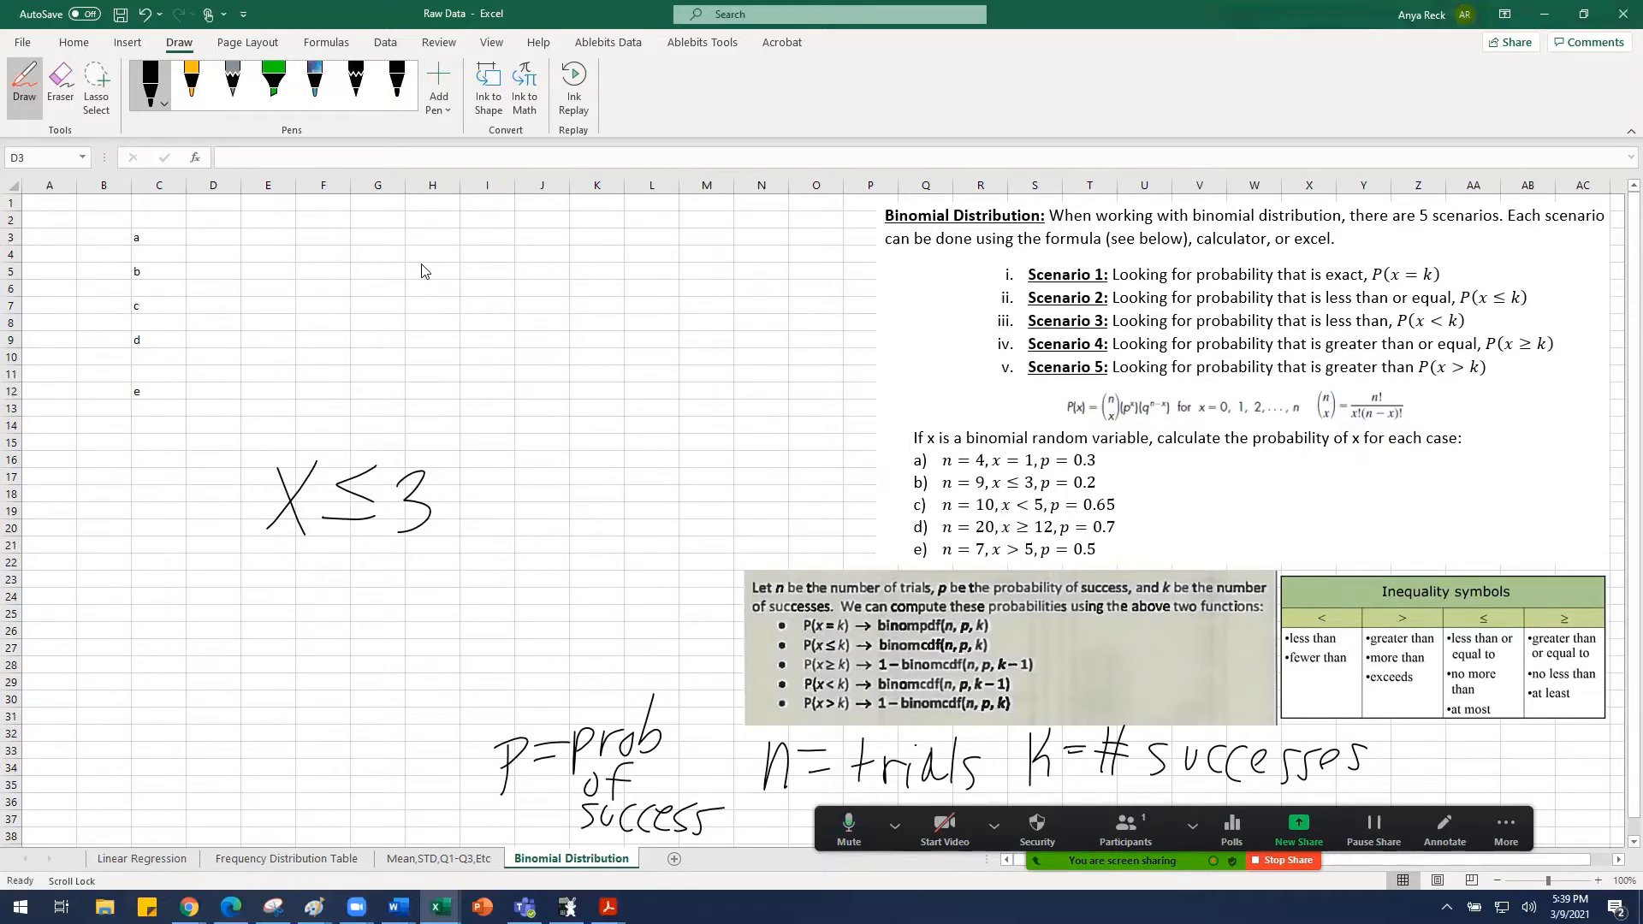
pyautogui.moveTo(195, 582)
pyautogui.mouseDown()
pyautogui.moveTo(213, 659)
pyautogui.moveTo(237, 627)
pyautogui.moveTo(246, 663)
pyautogui.mouseUp()
pyautogui.moveTo(274, 599)
pyautogui.mouseDown()
pyautogui.moveTo(282, 629)
pyautogui.moveTo(299, 625)
pyautogui.mouseUp()
pyautogui.moveTo(321, 628); pyautogui.dragTo(314, 655)
pyautogui.moveTo(336, 590)
pyautogui.mouseDown()
pyautogui.moveTo(350, 611)
pyautogui.moveTo(333, 642)
pyautogui.mouseUp()
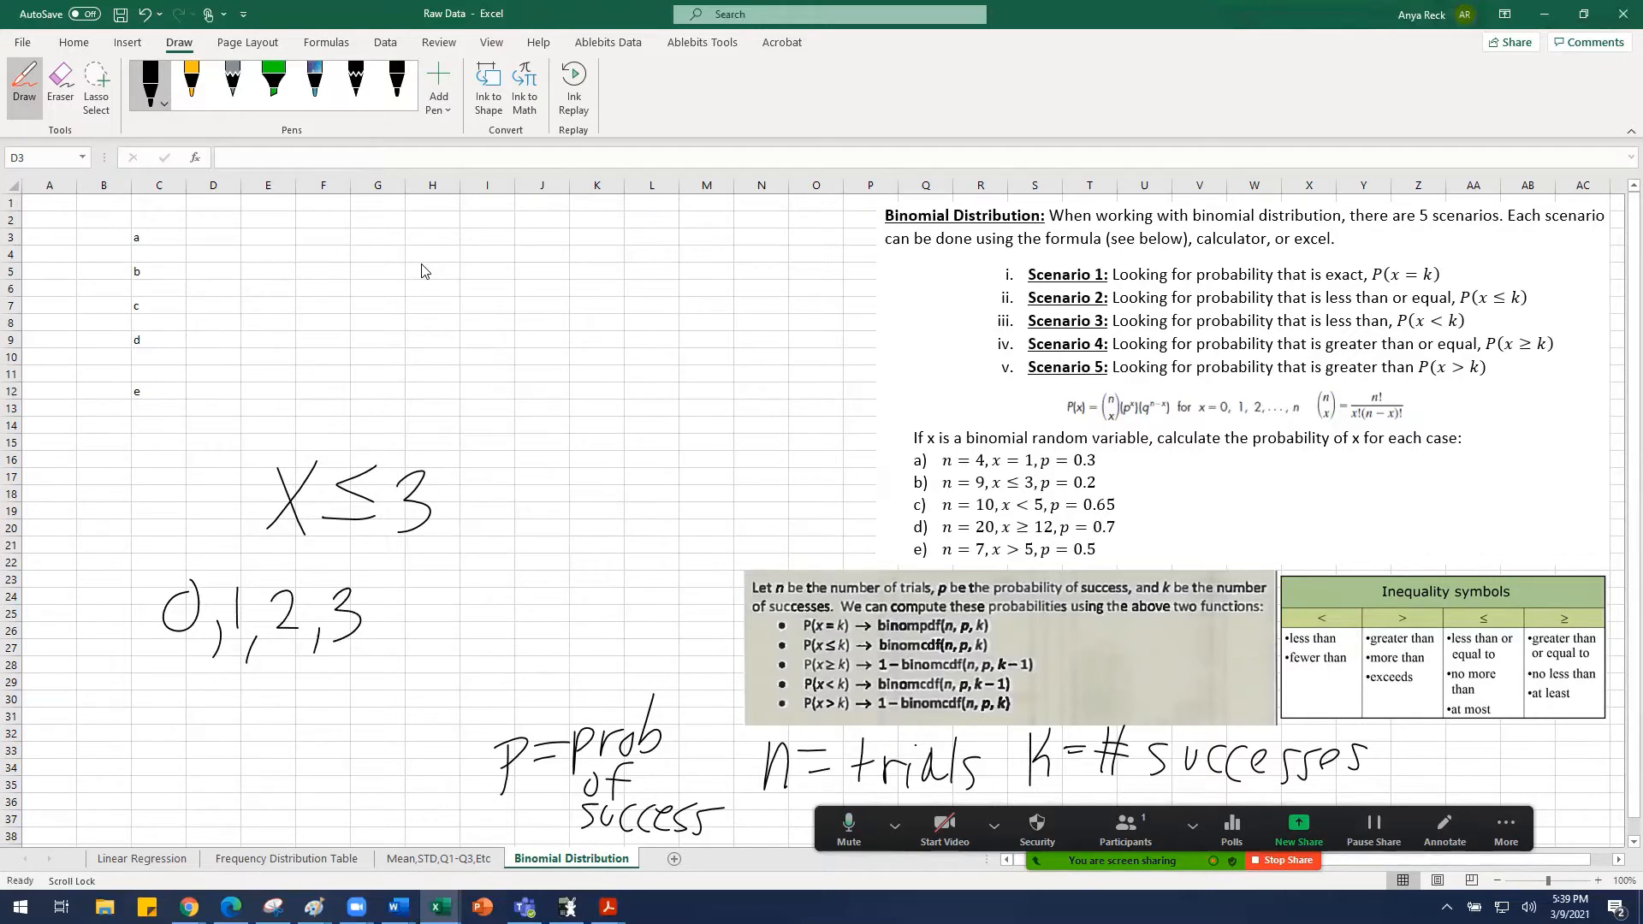
# Step: Handwrite the example "x > 3" beside the first one, with "1 − (0, 1, 2, 3)" underneath
pyautogui.moveTo(557, 469)
pyautogui.mouseDown()
pyautogui.moveTo(532, 528)
pyautogui.moveTo(568, 533)
pyautogui.mouseUp()
pyautogui.moveTo(586, 471); pyautogui.dragTo(616, 492)
pyautogui.moveTo(616, 491)
pyautogui.mouseDown()
pyautogui.moveTo(580, 513)
pyautogui.moveTo(642, 498)
pyautogui.moveTo(622, 527)
pyautogui.mouseUp()
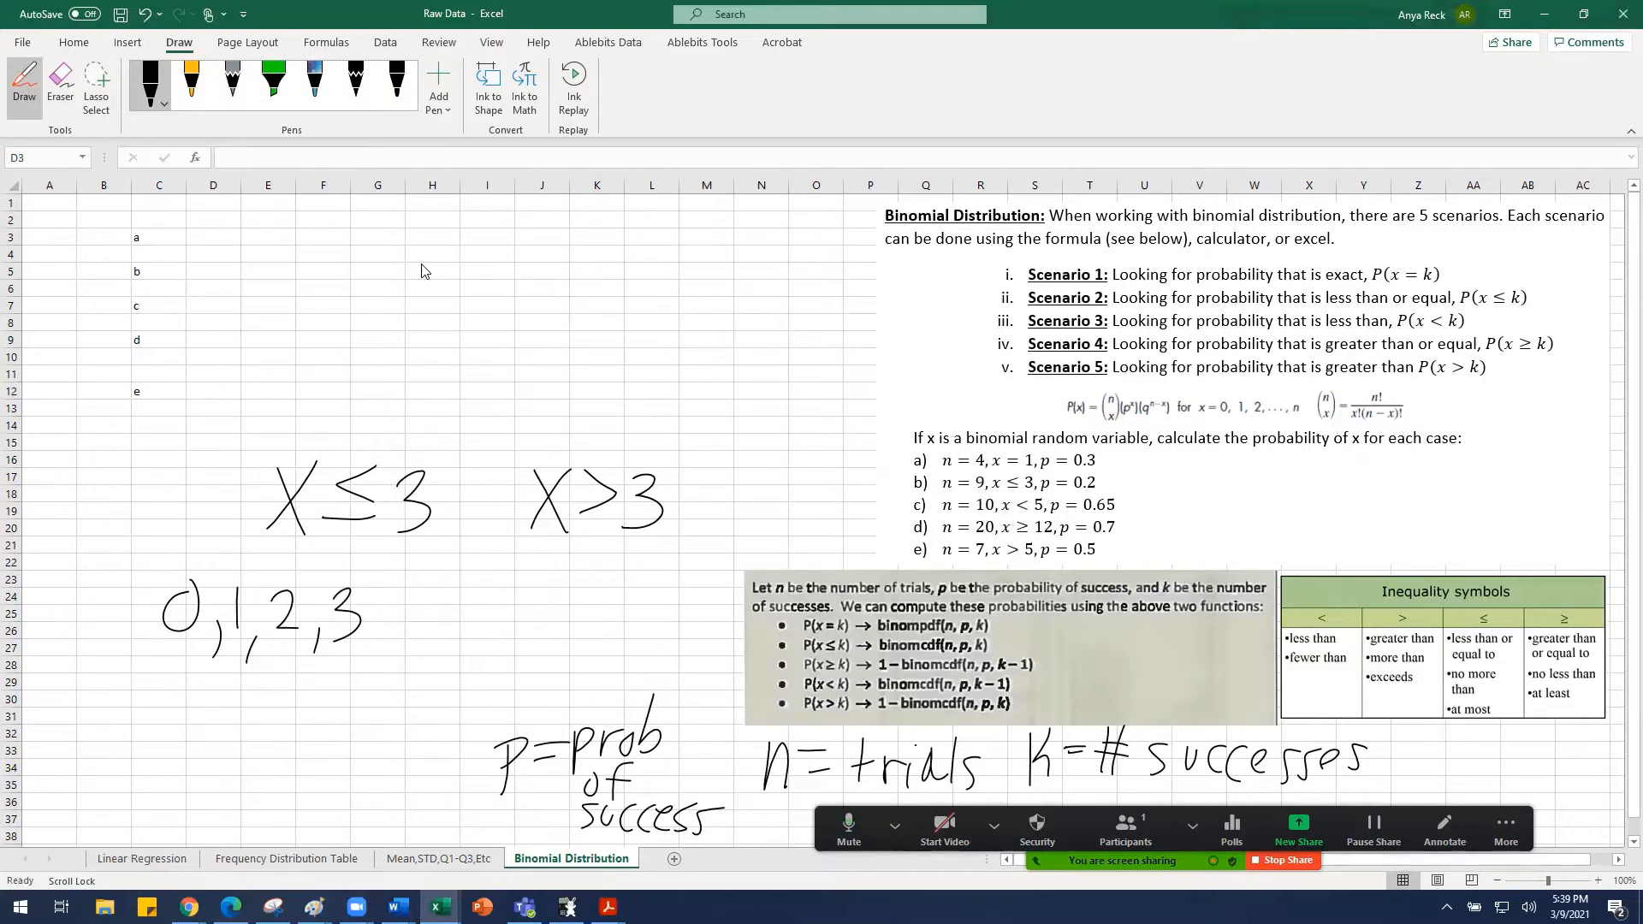
pyautogui.moveTo(464, 583)
pyautogui.mouseDown()
pyautogui.moveTo(475, 565)
pyautogui.moveTo(466, 613)
pyautogui.moveTo(486, 613)
pyautogui.moveTo(526, 590)
pyautogui.moveTo(573, 594)
pyautogui.moveTo(556, 571)
pyautogui.moveTo(574, 640)
pyautogui.mouseUp()
pyautogui.moveTo(598, 570)
pyautogui.mouseDown()
pyautogui.moveTo(610, 638)
pyautogui.moveTo(651, 609)
pyautogui.mouseUp()
pyautogui.moveTo(658, 606); pyautogui.dragTo(652, 637)
pyautogui.moveTo(669, 579)
pyautogui.mouseDown()
pyautogui.moveTo(688, 582)
pyautogui.moveTo(681, 611)
pyautogui.mouseUp()
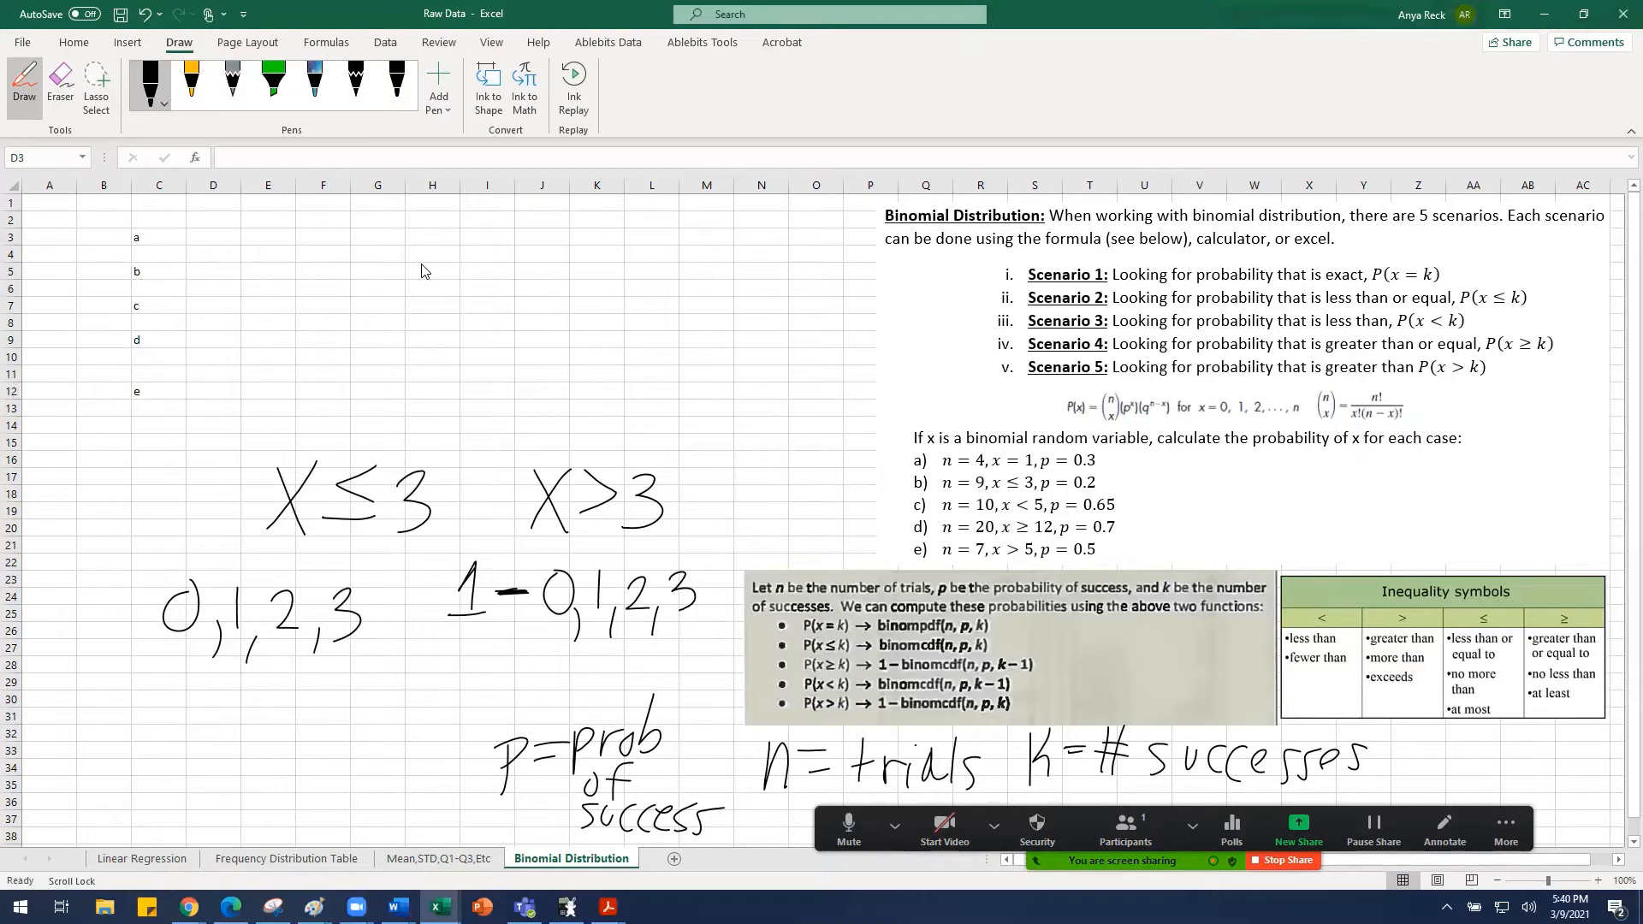
pyautogui.moveTo(536, 565); pyautogui.dragTo(533, 631)
pyautogui.moveTo(683, 549)
pyautogui.mouseDown()
pyautogui.moveTo(705, 612)
pyautogui.moveTo(689, 633)
pyautogui.mouseUp()
# Step: Handwrite the example "x ≥ 3" below the first list of values, with "1 − P(0, 1, 2)" underneath
pyautogui.moveTo(140, 690)
pyautogui.mouseDown()
pyautogui.moveTo(169, 736)
pyautogui.moveTo(137, 741)
pyautogui.moveTo(218, 704)
pyautogui.moveTo(184, 717)
pyautogui.moveTo(242, 718)
pyautogui.moveTo(228, 738)
pyautogui.mouseUp()
pyautogui.click(213, 726)
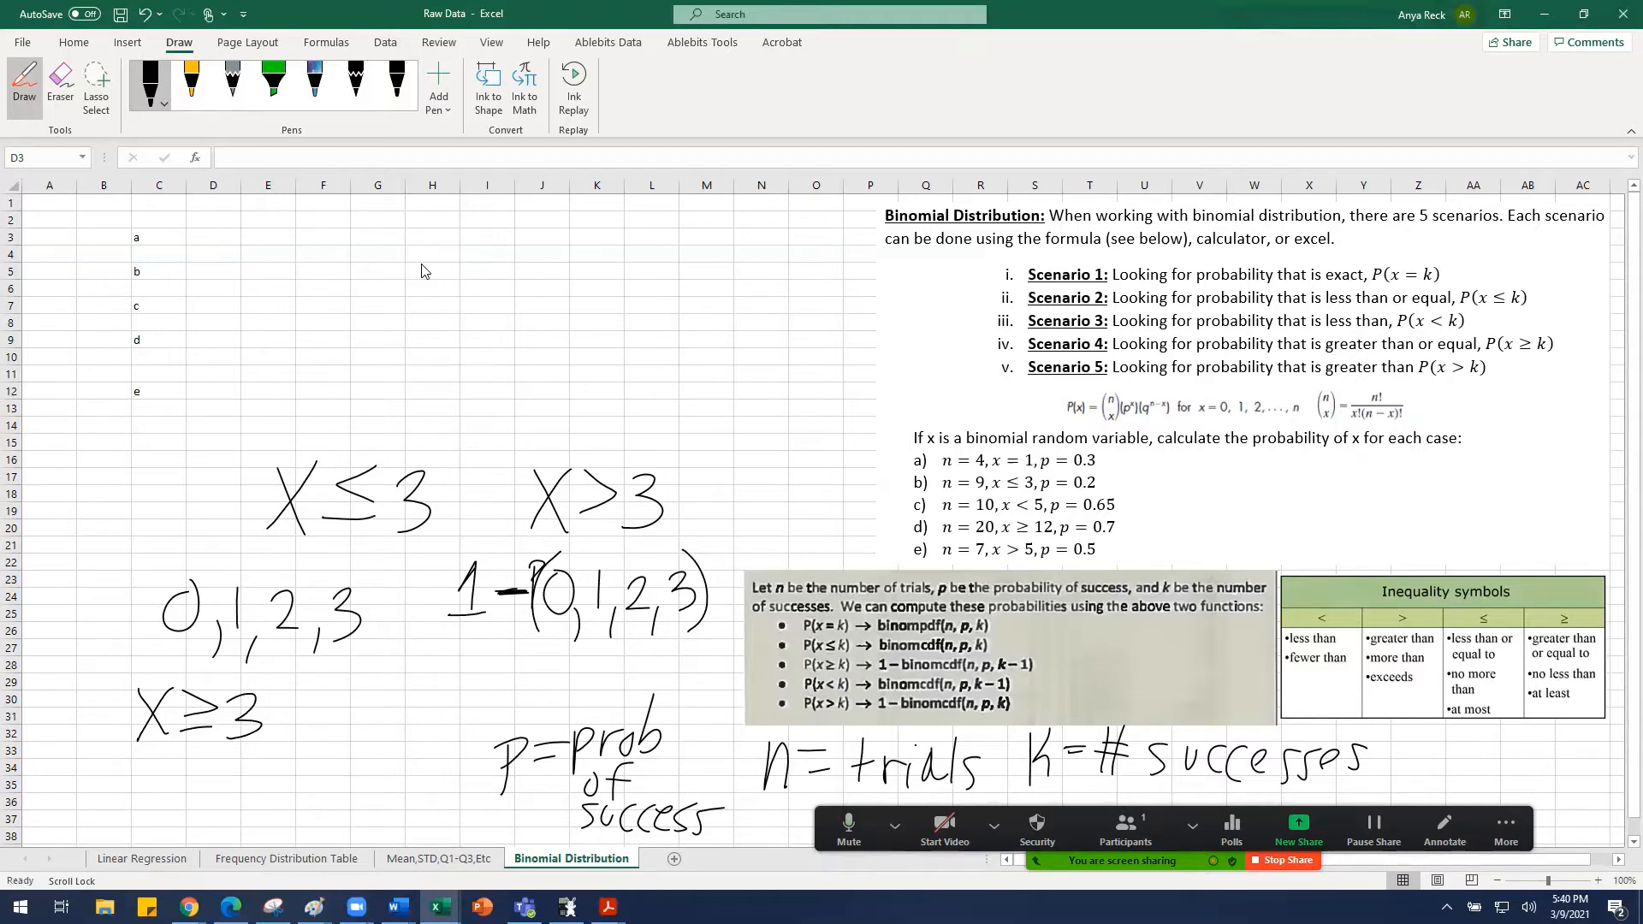
pyautogui.moveTo(73, 775)
pyautogui.mouseDown()
pyautogui.moveTo(96, 748)
pyautogui.moveTo(85, 798)
pyautogui.moveTo(155, 779)
pyautogui.moveTo(162, 808)
pyautogui.moveTo(170, 783)
pyautogui.moveTo(226, 807)
pyautogui.moveTo(258, 764)
pyautogui.moveTo(265, 815)
pyautogui.mouseUp()
pyautogui.moveTo(287, 755); pyautogui.dragTo(290, 790)
pyautogui.moveTo(297, 786)
pyautogui.mouseDown()
pyautogui.moveTo(294, 818)
pyautogui.moveTo(308, 797)
pyautogui.moveTo(344, 810)
pyautogui.mouseUp()
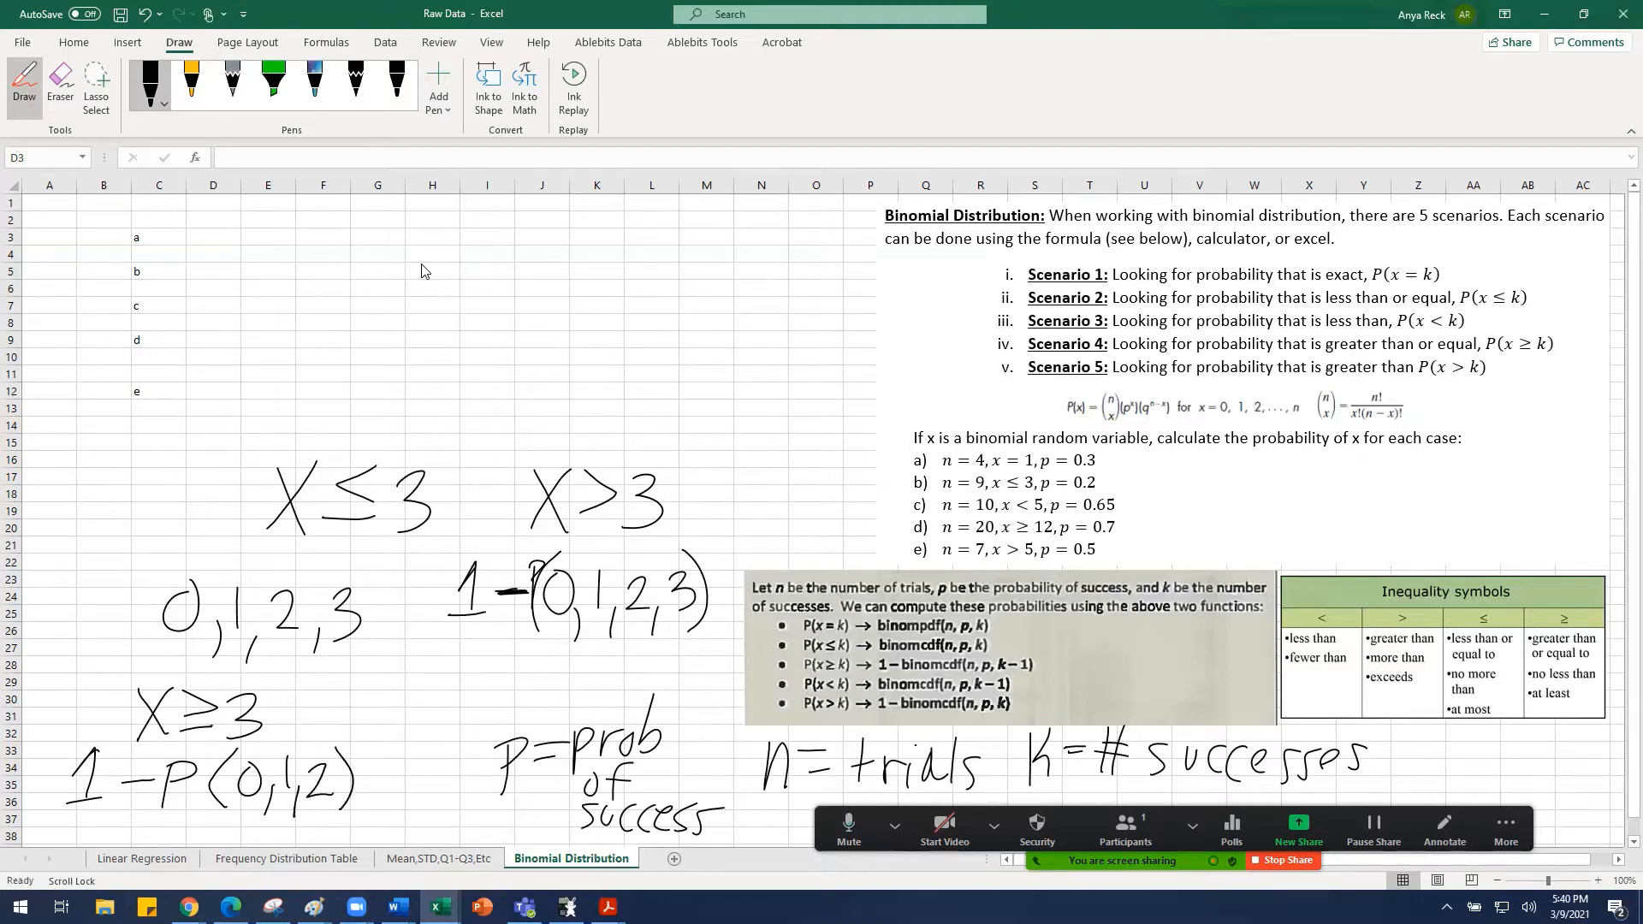
# Step: Thicken the ≥ and > signs in the handwritten examples and underline the 3 in the x > 3 list
pyautogui.moveTo(176, 733)
pyautogui.mouseDown()
pyautogui.moveTo(212, 725)
pyautogui.moveTo(217, 704)
pyautogui.moveTo(185, 713)
pyautogui.mouseUp()
pyautogui.moveTo(590, 469)
pyautogui.mouseDown()
pyautogui.moveTo(618, 486)
pyautogui.moveTo(583, 521)
pyautogui.mouseUp()
pyautogui.moveTo(585, 468); pyautogui.dragTo(620, 491)
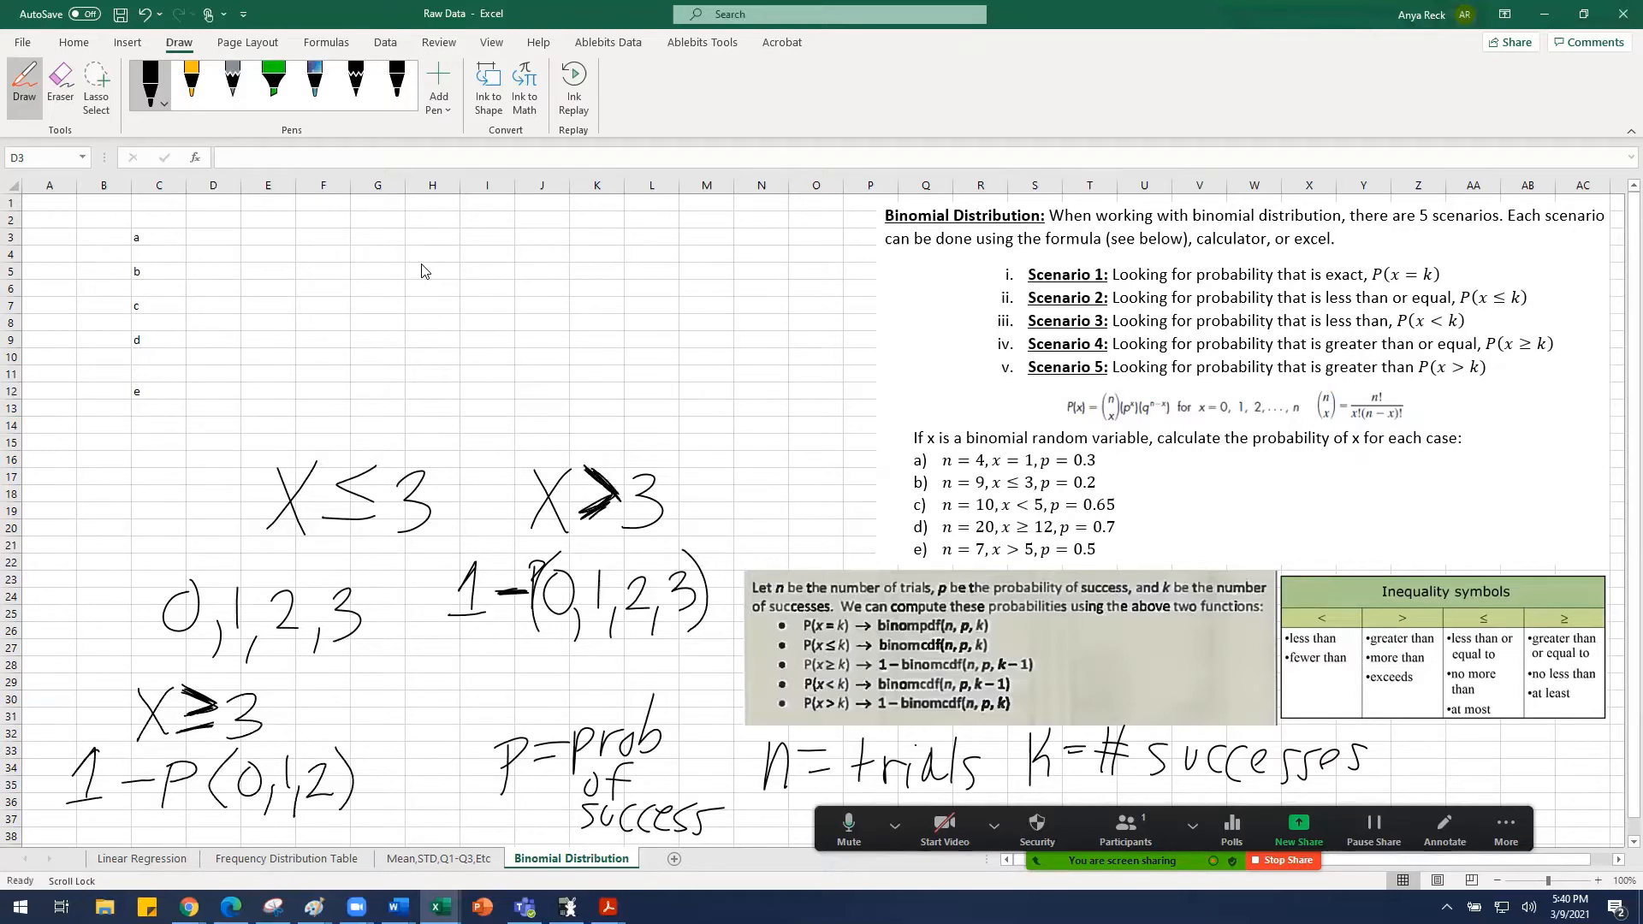
pyautogui.moveTo(691, 612); pyautogui.dragTo(666, 623)
# Step: Erase all the handwritten inequality examples, keeping the n, k and p definitions, and stop erasing
pyautogui.click(60, 75)
pyautogui.moveTo(590, 487); pyautogui.dragTo(646, 505)
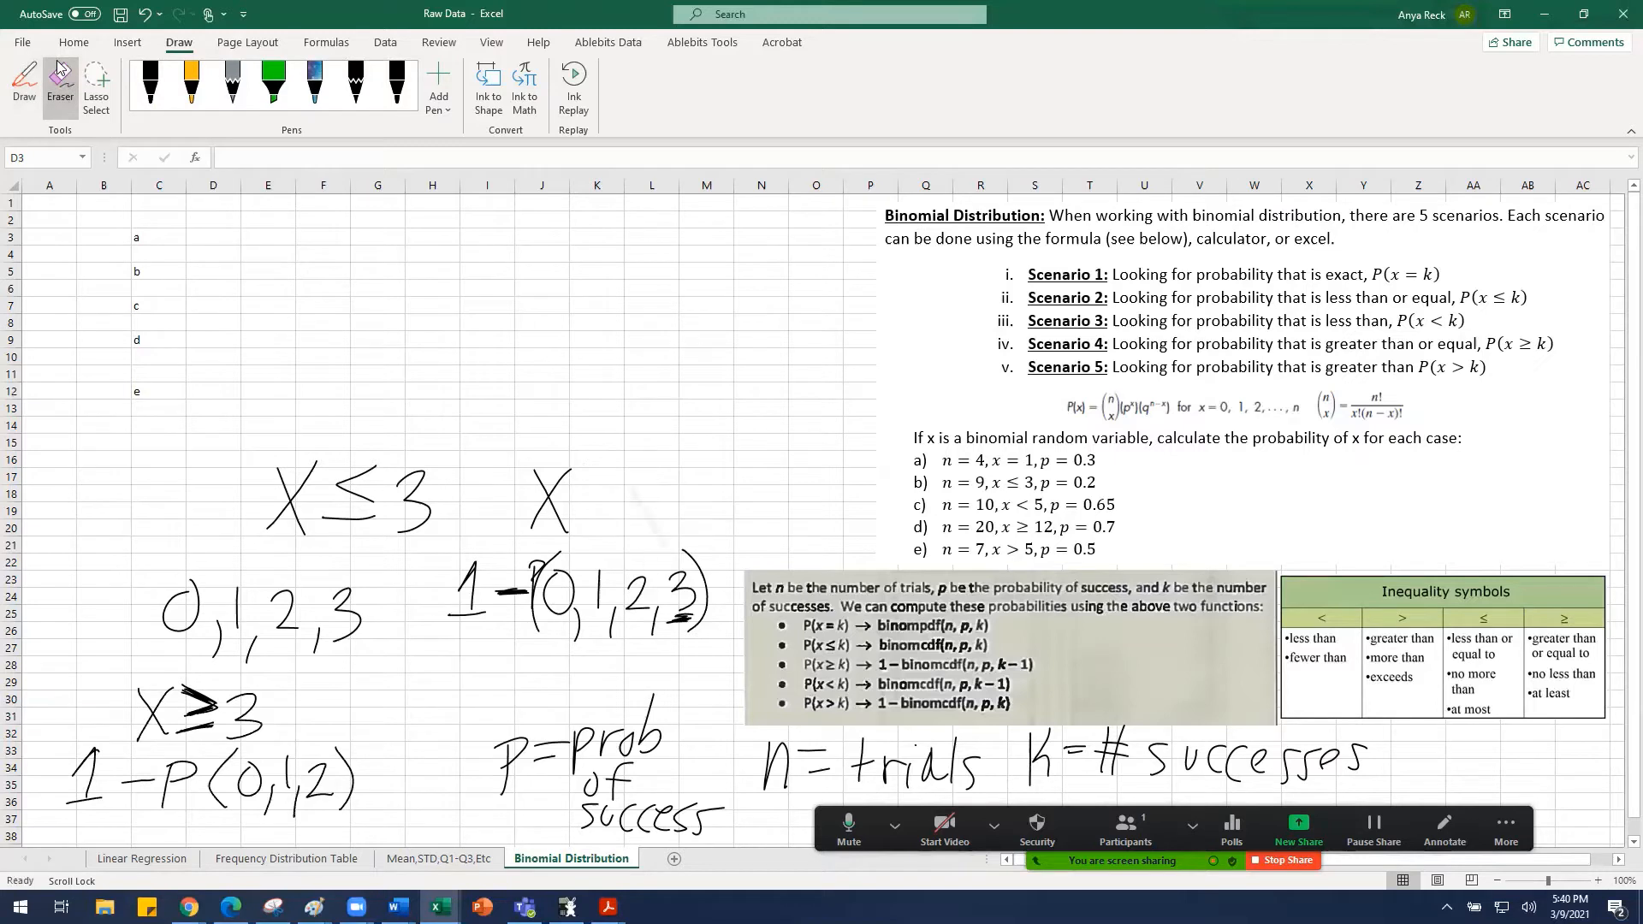
pyautogui.moveTo(683, 582)
pyautogui.mouseDown()
pyautogui.moveTo(678, 618)
pyautogui.moveTo(558, 505)
pyautogui.moveTo(655, 620)
pyautogui.moveTo(577, 595)
pyautogui.moveTo(578, 629)
pyautogui.moveTo(462, 603)
pyautogui.mouseUp()
pyautogui.moveTo(415, 475)
pyautogui.mouseDown()
pyautogui.moveTo(411, 526)
pyautogui.moveTo(278, 509)
pyautogui.mouseUp()
pyautogui.moveTo(363, 604)
pyautogui.mouseDown()
pyautogui.moveTo(332, 620)
pyautogui.moveTo(233, 612)
pyautogui.mouseUp()
pyautogui.moveTo(355, 770); pyautogui.dragTo(343, 791)
pyautogui.moveTo(253, 646); pyautogui.dragTo(212, 642)
pyautogui.moveTo(325, 638); pyautogui.dragTo(311, 646)
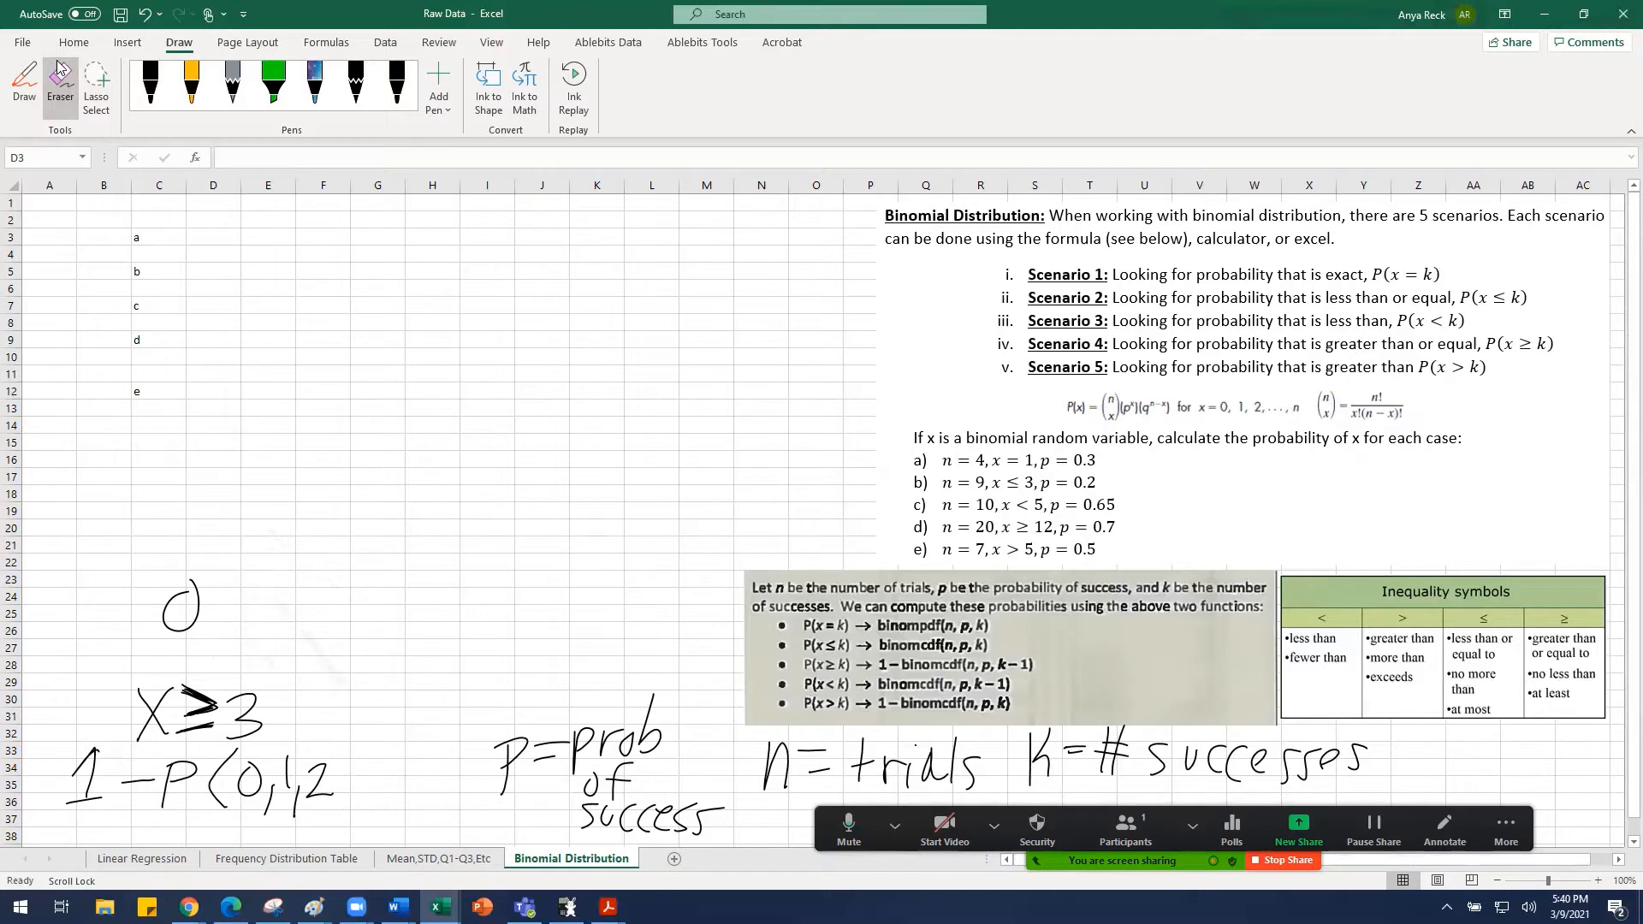
pyautogui.moveTo(202, 612); pyautogui.dragTo(158, 590)
pyautogui.moveTo(226, 697); pyautogui.dragTo(261, 736)
pyautogui.moveTo(308, 766); pyautogui.dragTo(332, 796)
pyautogui.moveTo(182, 688); pyautogui.dragTo(215, 714)
pyautogui.moveTo(210, 753); pyautogui.dragTo(289, 787)
pyautogui.moveTo(139, 689); pyautogui.dragTo(172, 738)
pyautogui.moveTo(163, 763); pyautogui.dragTo(195, 804)
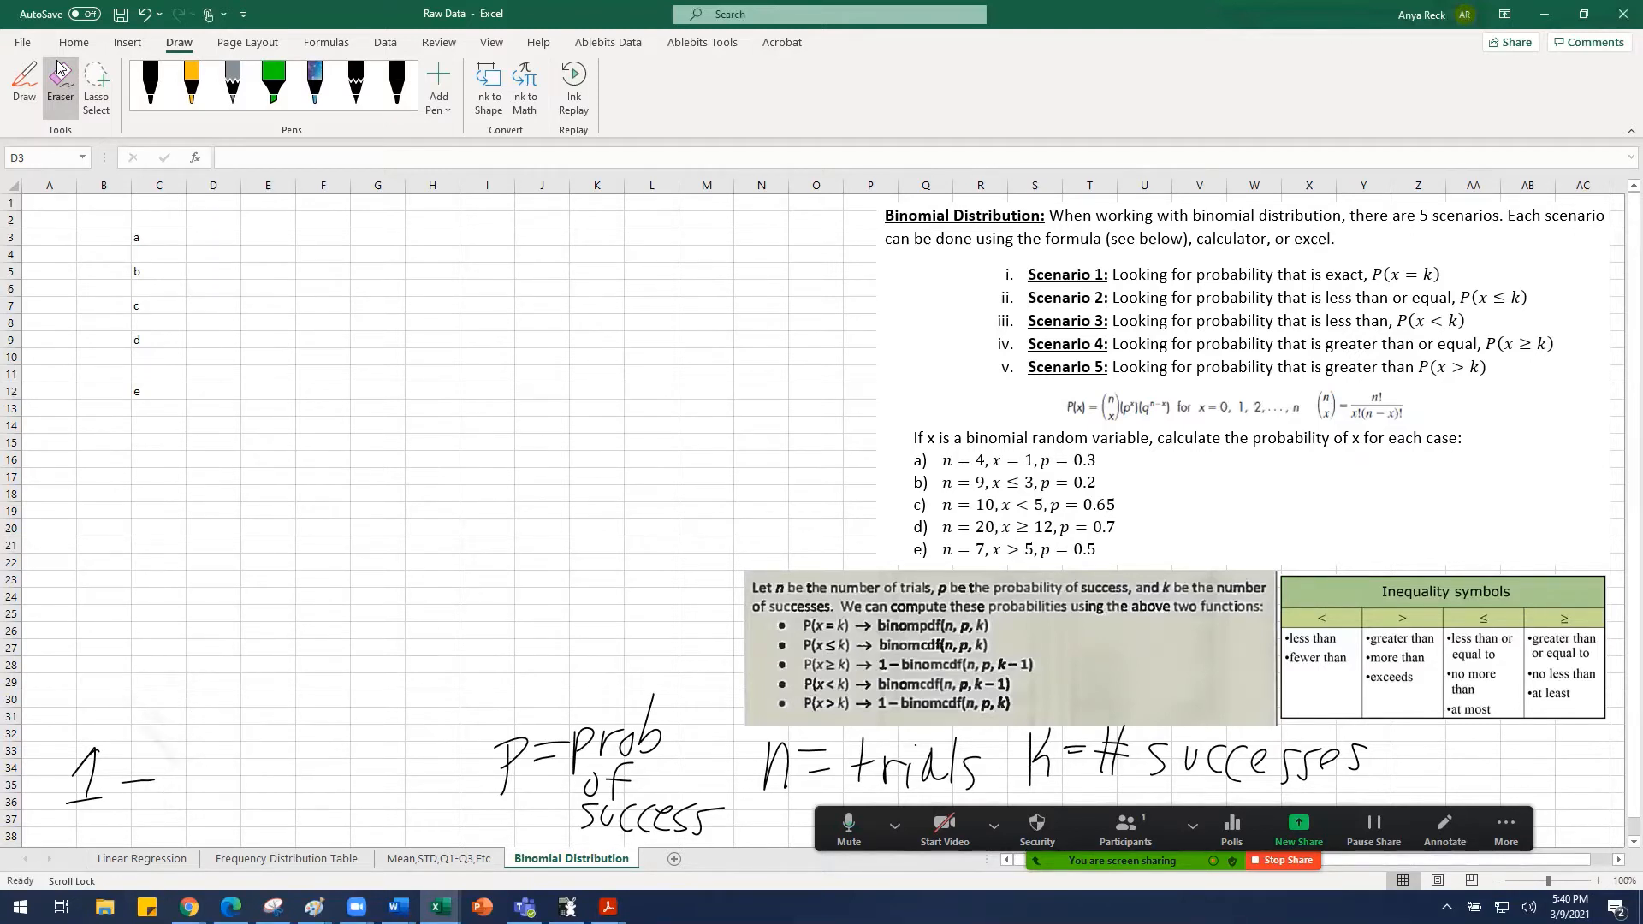
pyautogui.moveTo(75, 752); pyautogui.dragTo(98, 796)
pyautogui.moveTo(122, 780); pyautogui.dragTo(155, 782)
pyautogui.moveTo(62, 804); pyautogui.dragTo(105, 793)
pyautogui.press('Escape')
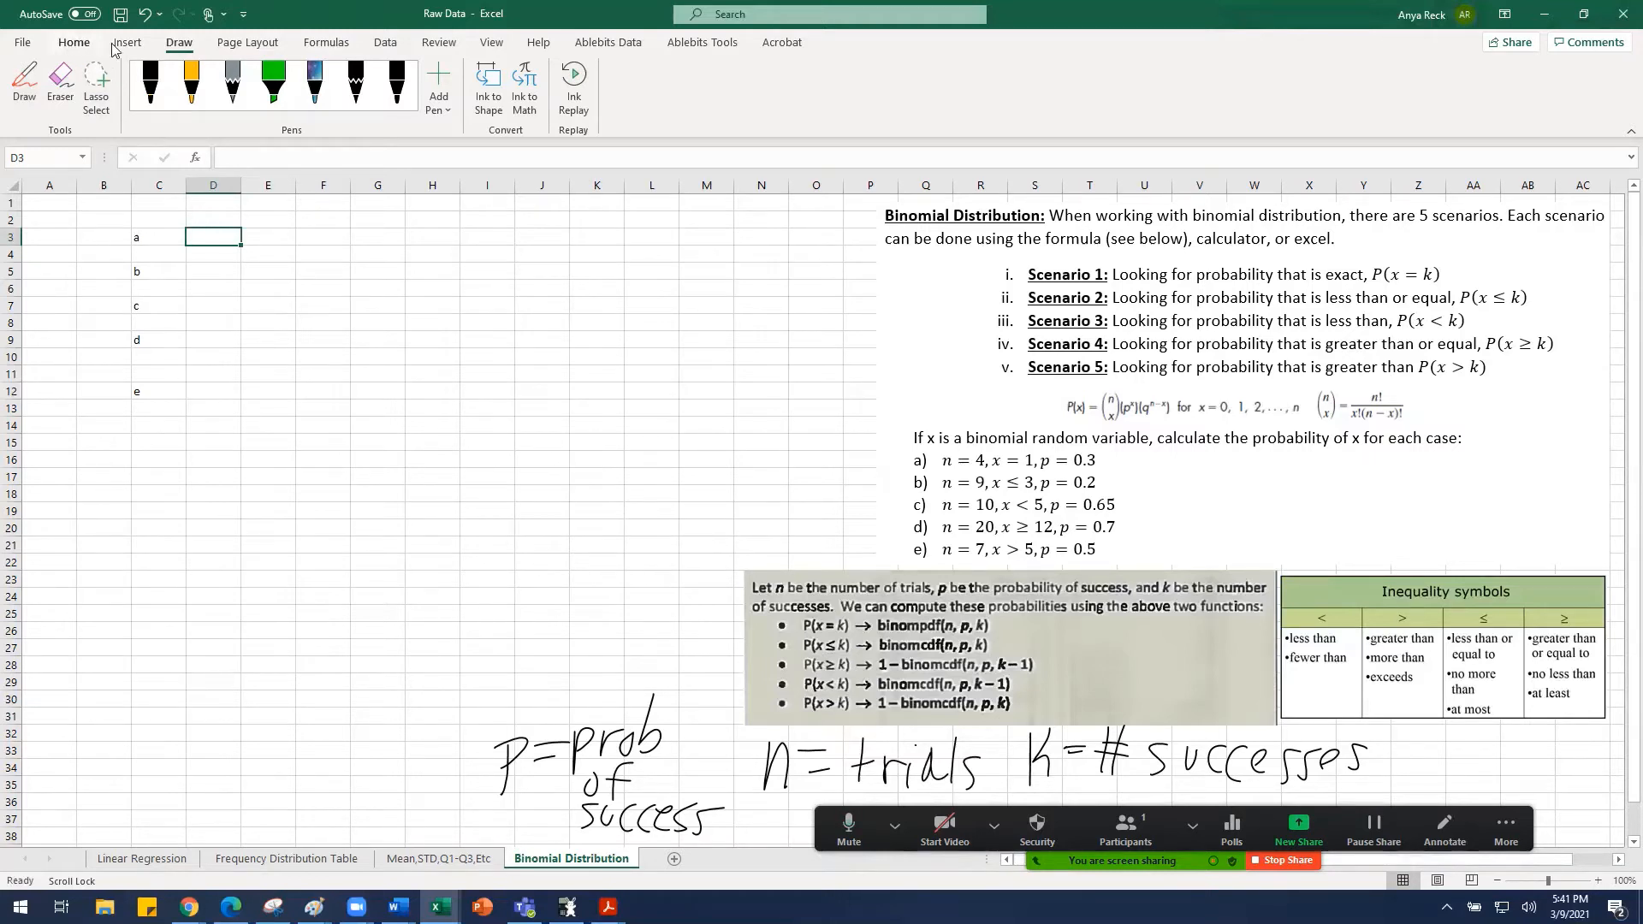
# Step: Insert the statistical function BINOM.DIST in cell D3 for case a, with 1 success and 4 trials
pyautogui.click(330, 43)
pyautogui.click(437, 75)
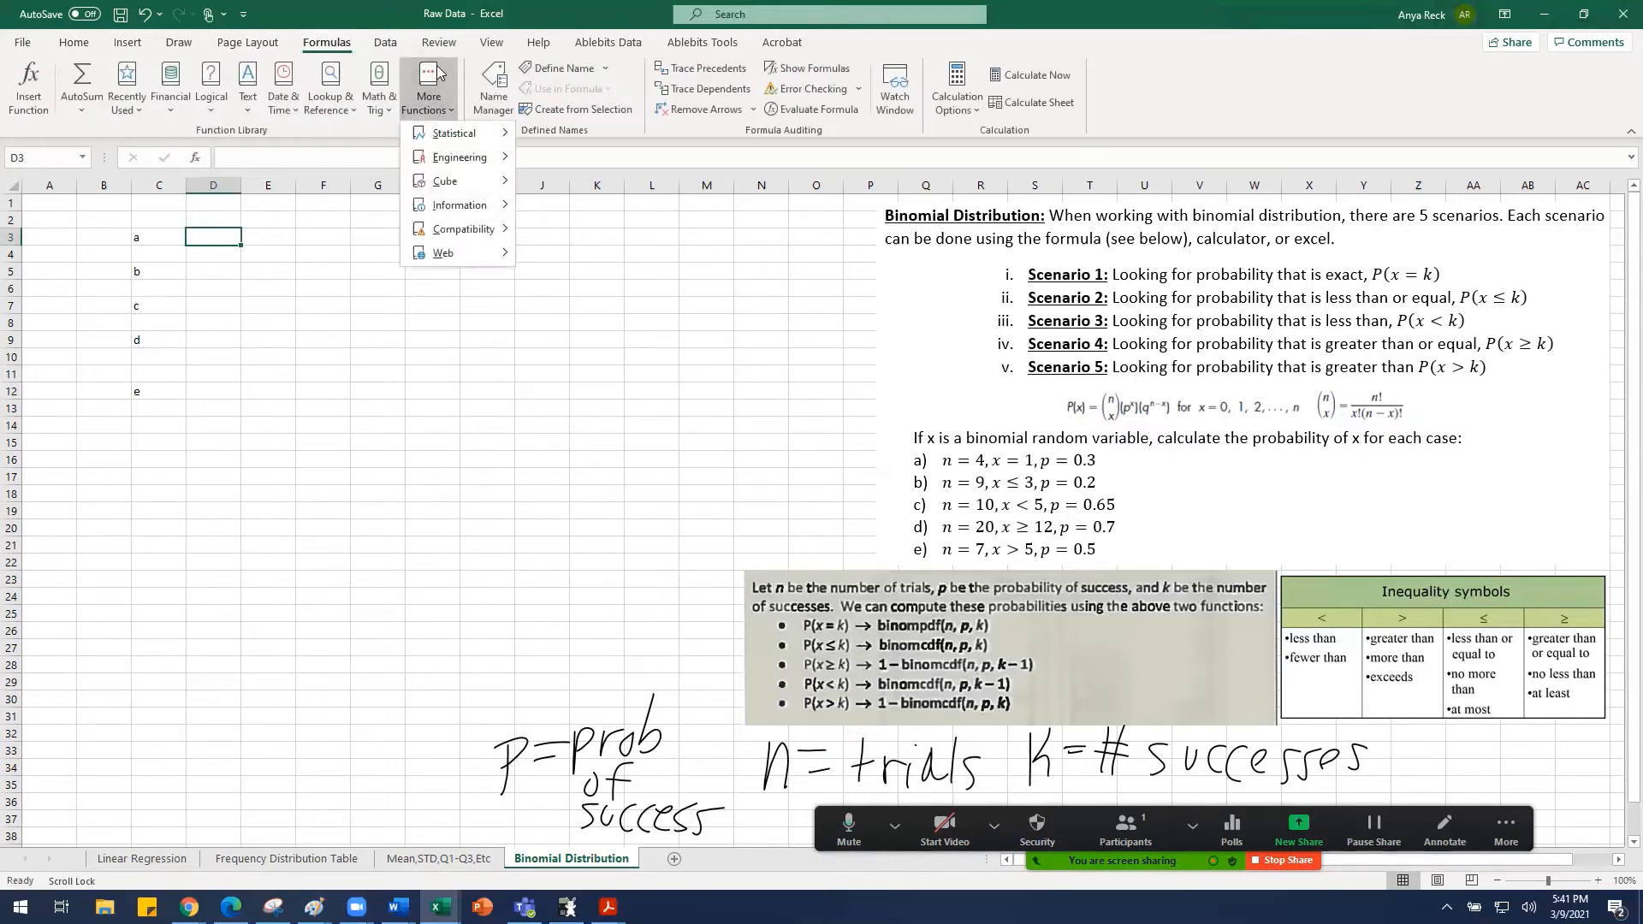
pyautogui.moveTo(442, 134)
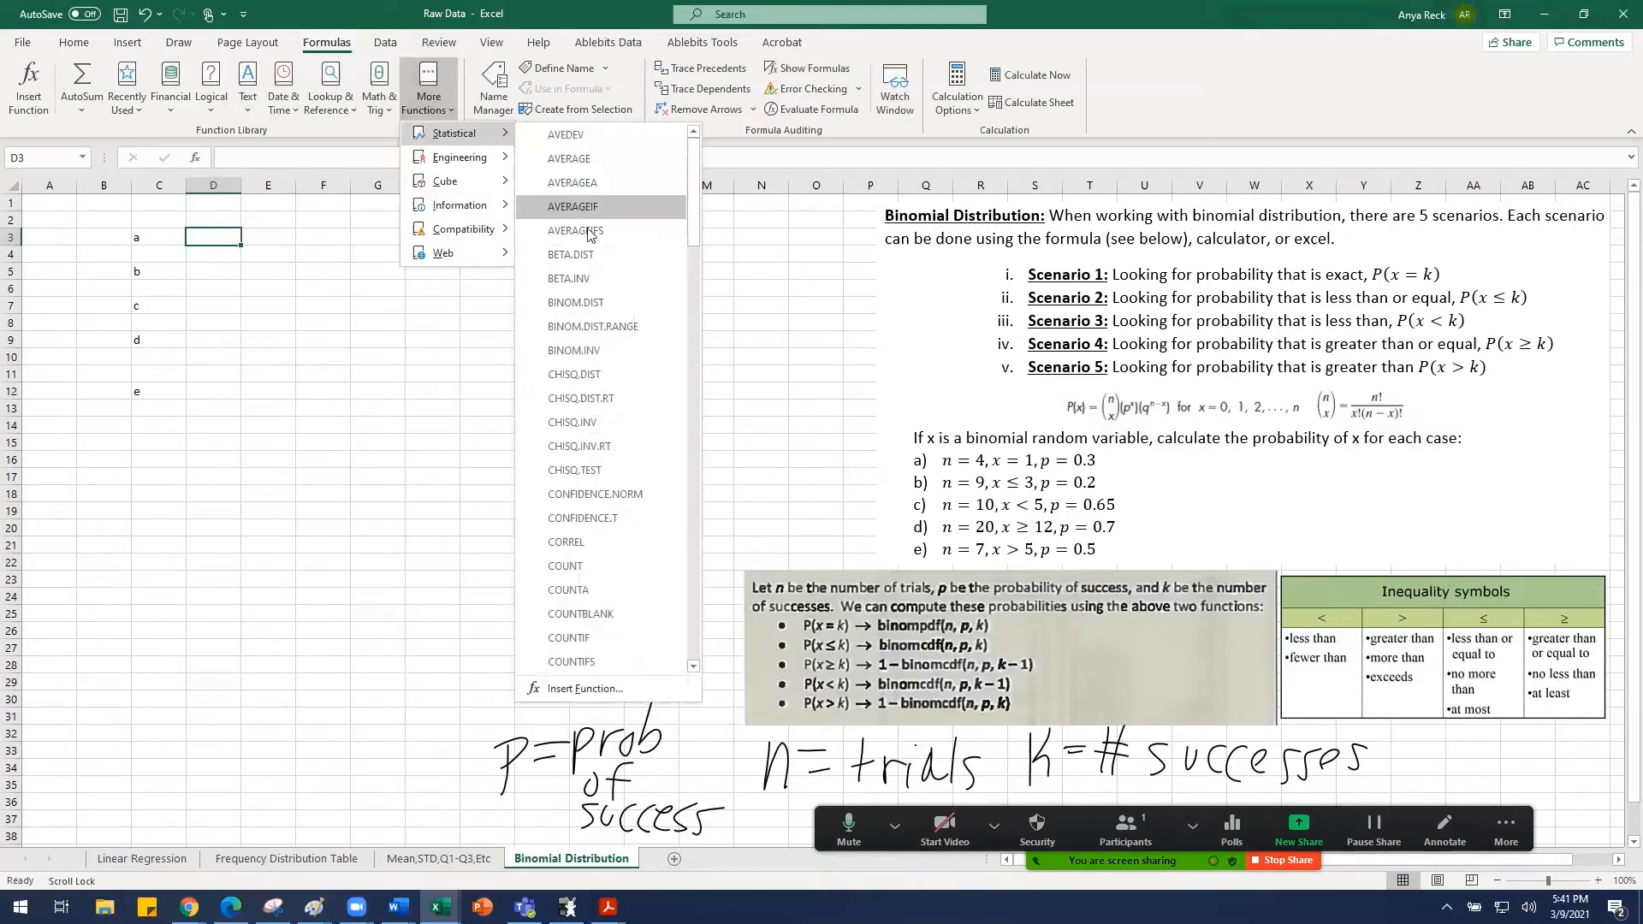
pyautogui.click(578, 305)
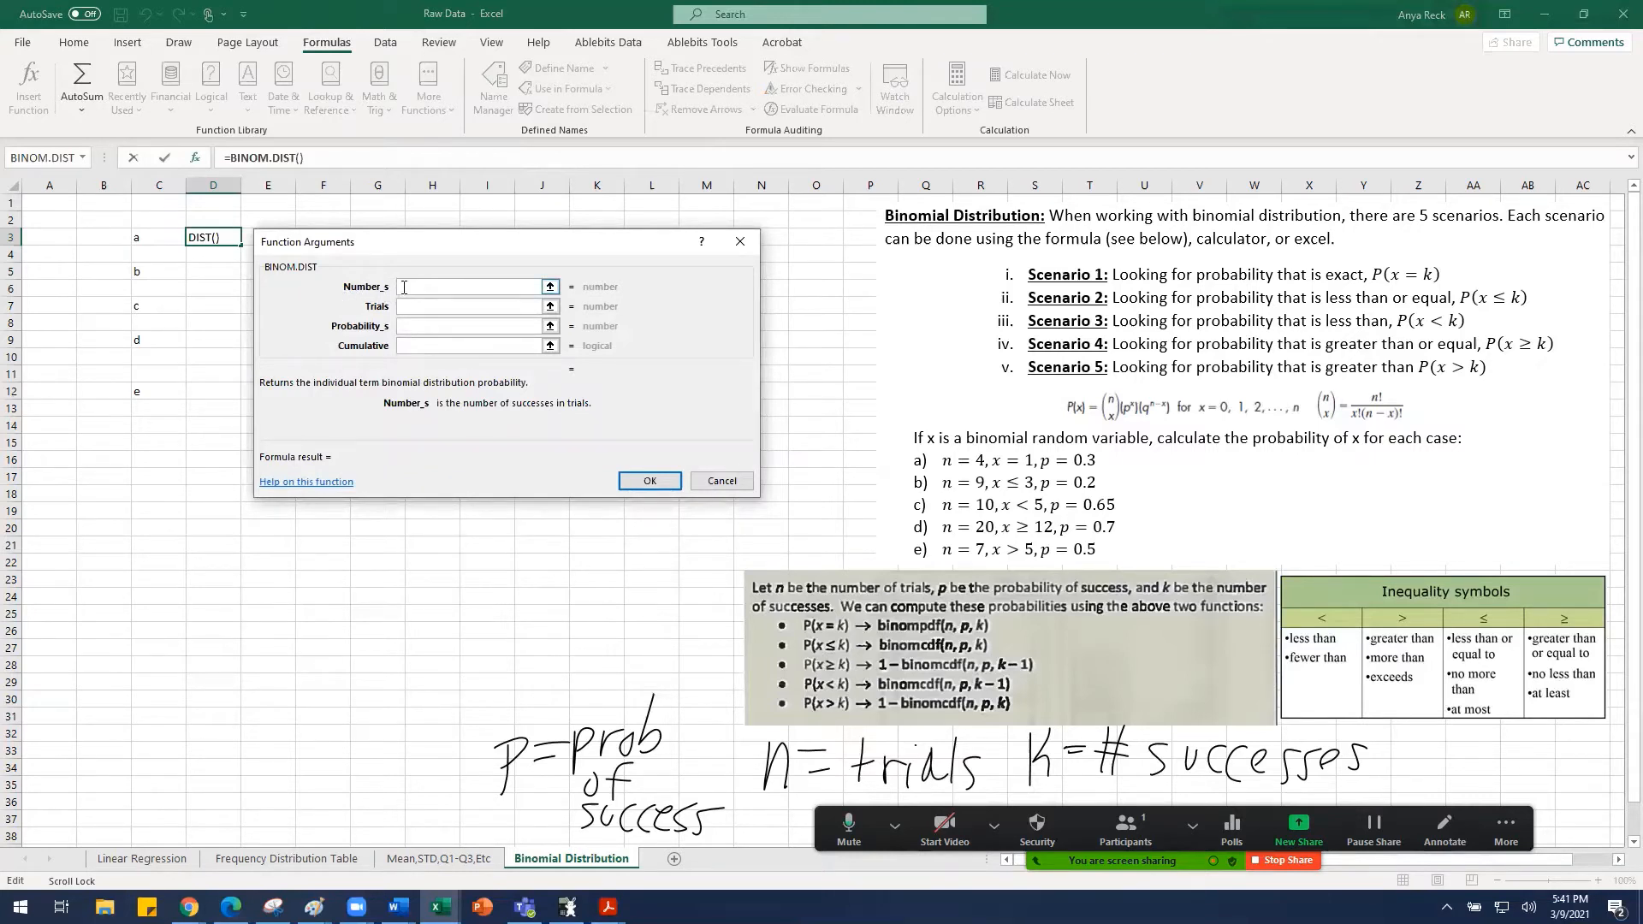
pyautogui.write('1')
pyautogui.click(404, 306)
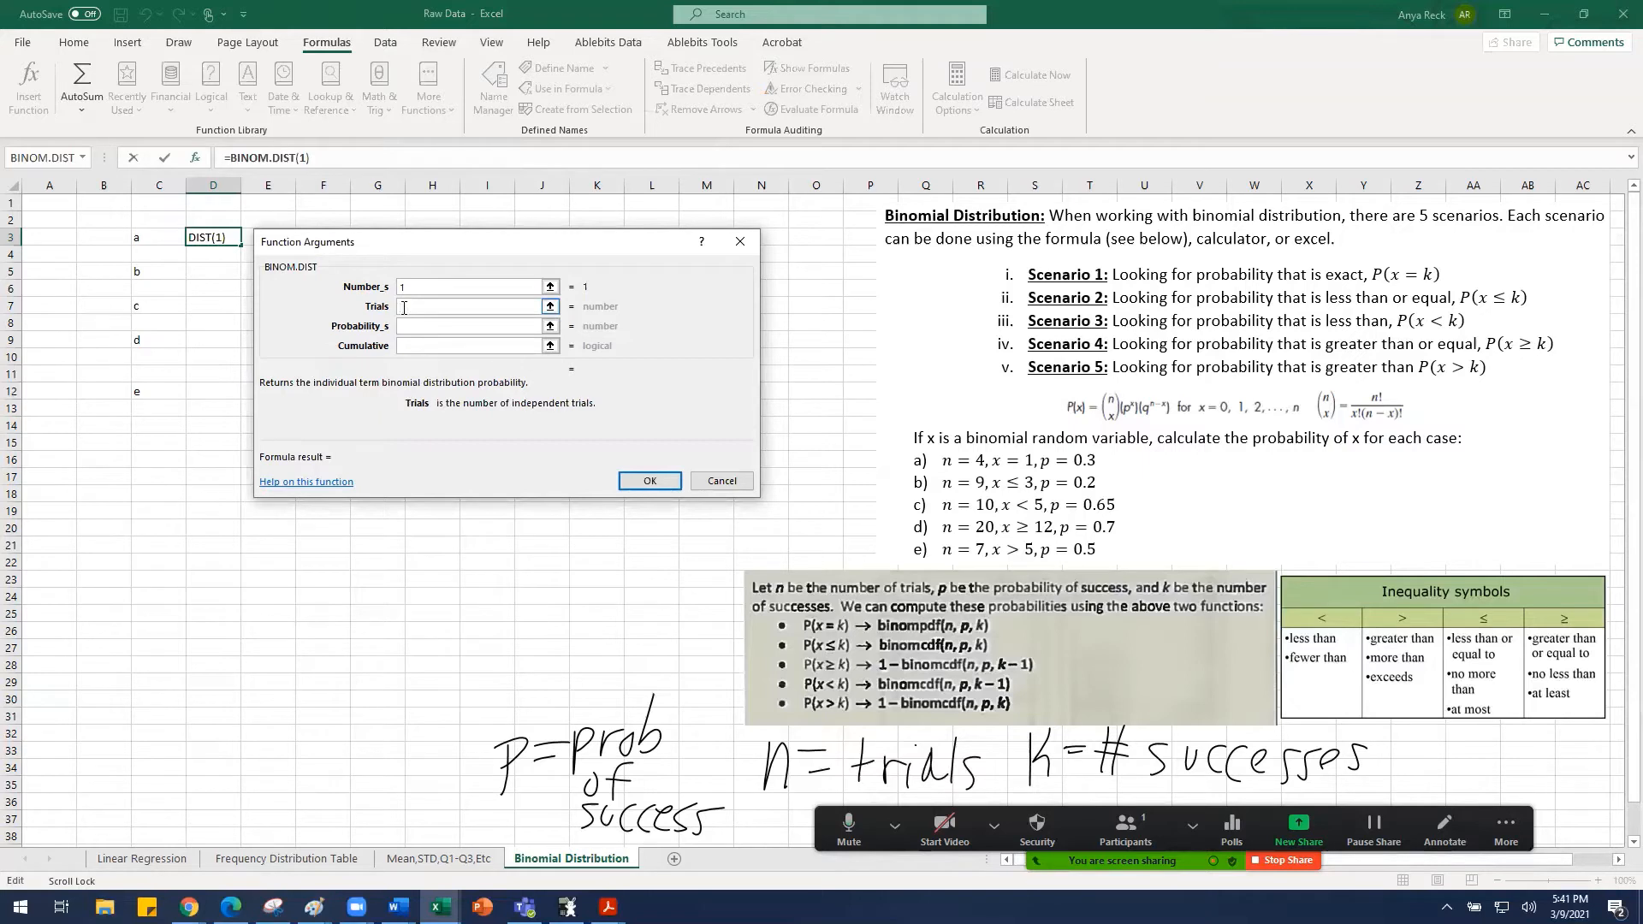
pyautogui.write('4')
# Step: Complete the BINOM.DIST function with success probability 0.3 and Cumulative FALSE
pyautogui.click(414, 324)
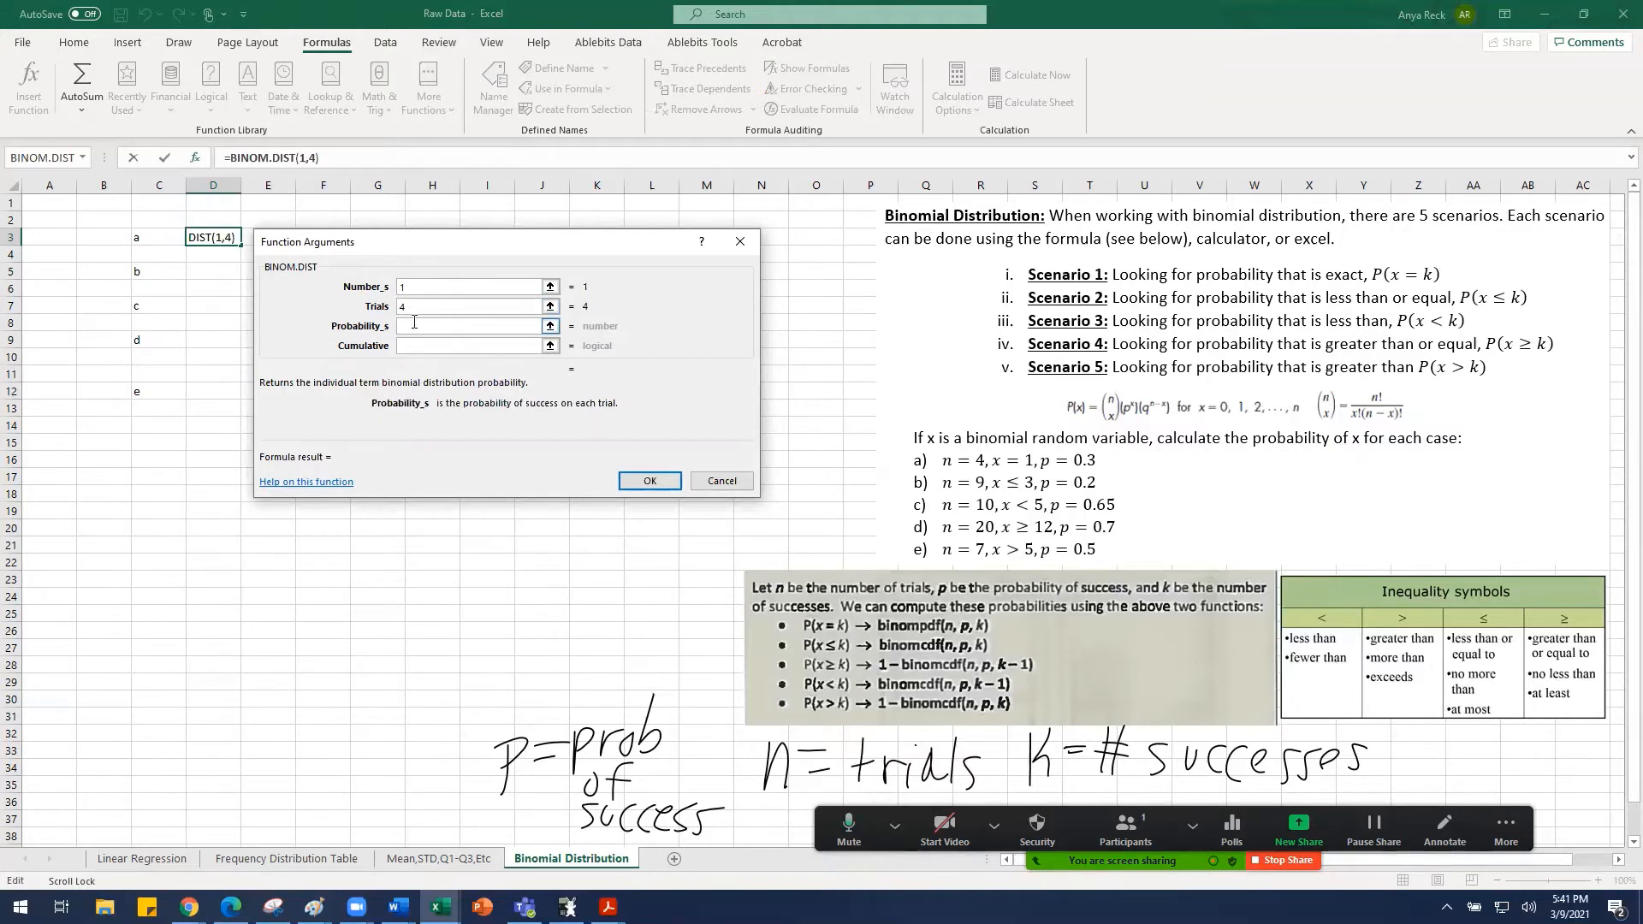
pyautogui.write('0.3')
pyautogui.click(412, 346)
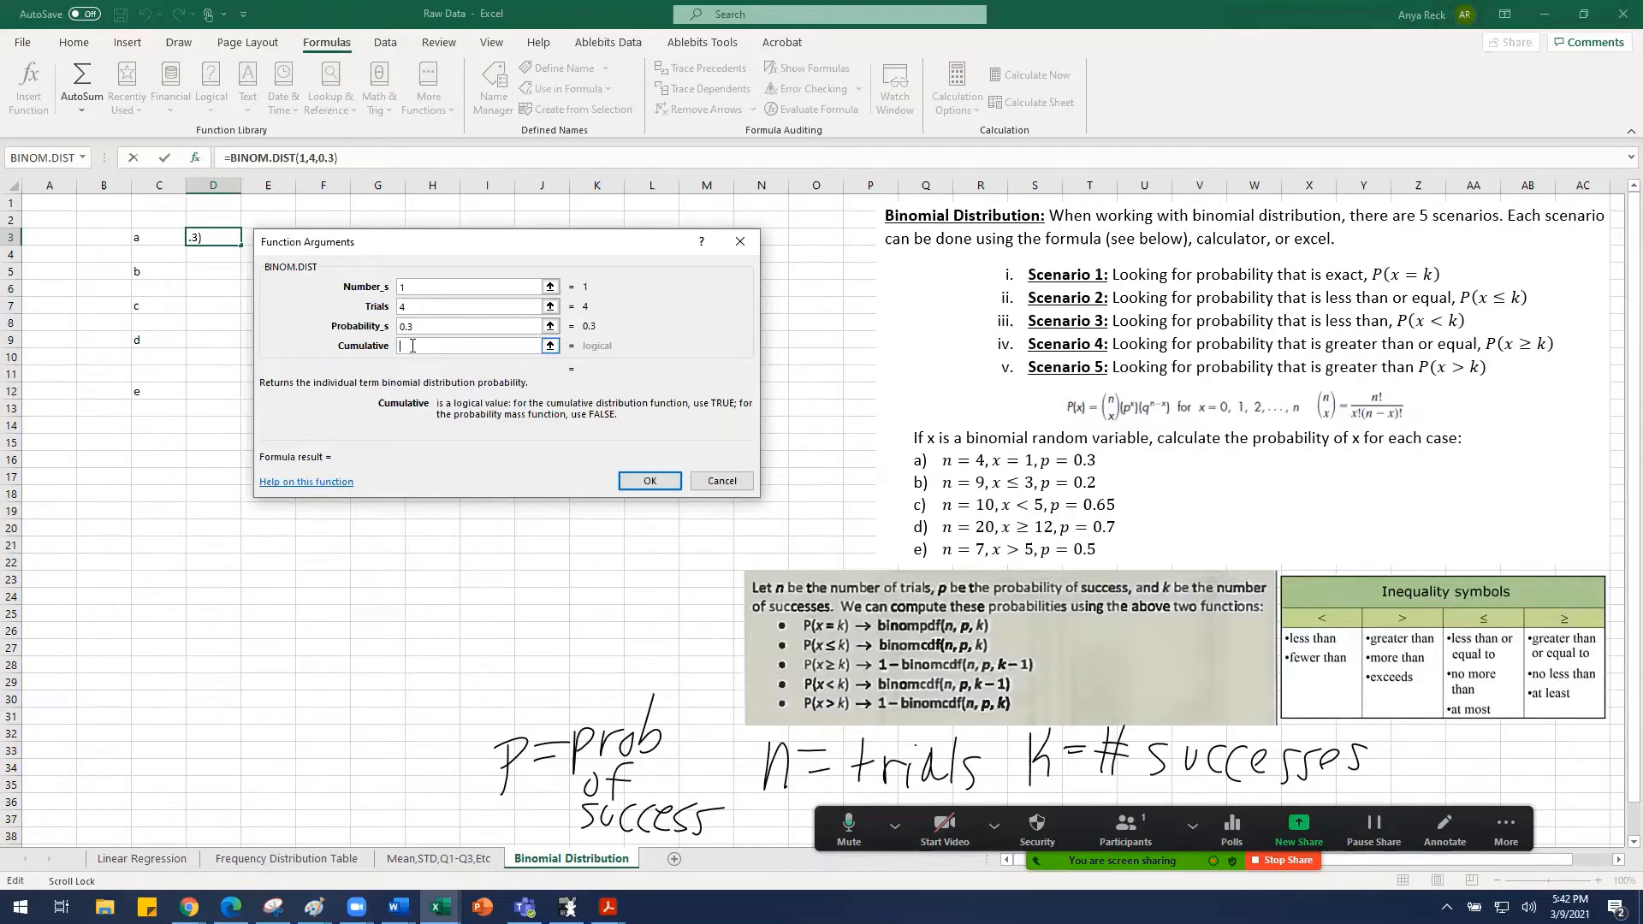
pyautogui.write('FALSE')
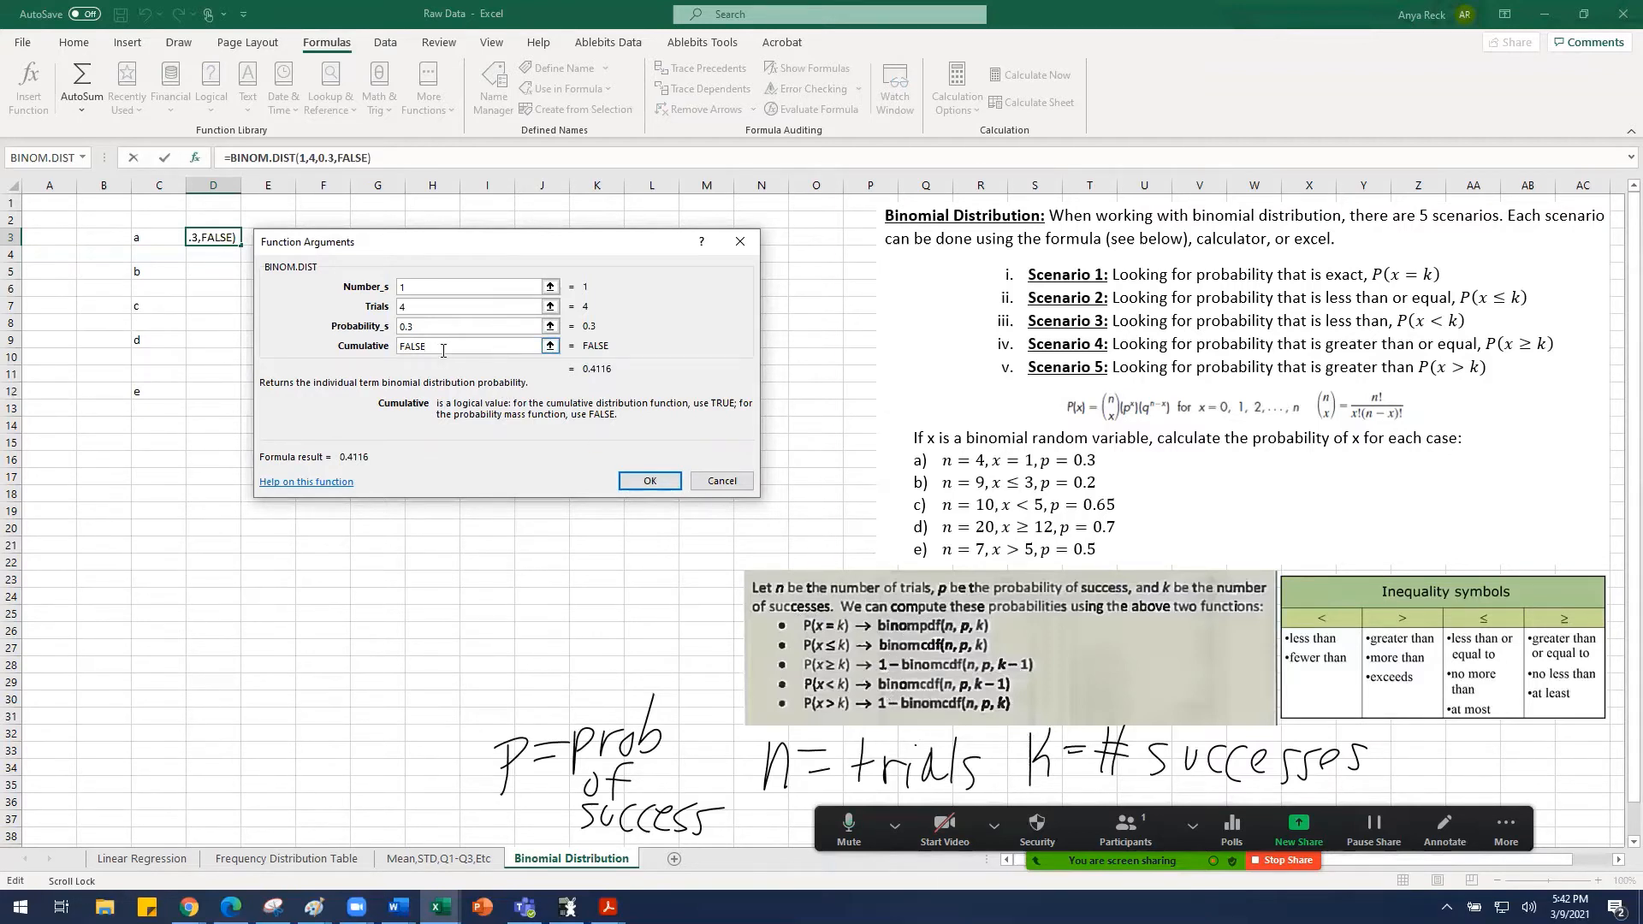
pyautogui.click(410, 289)
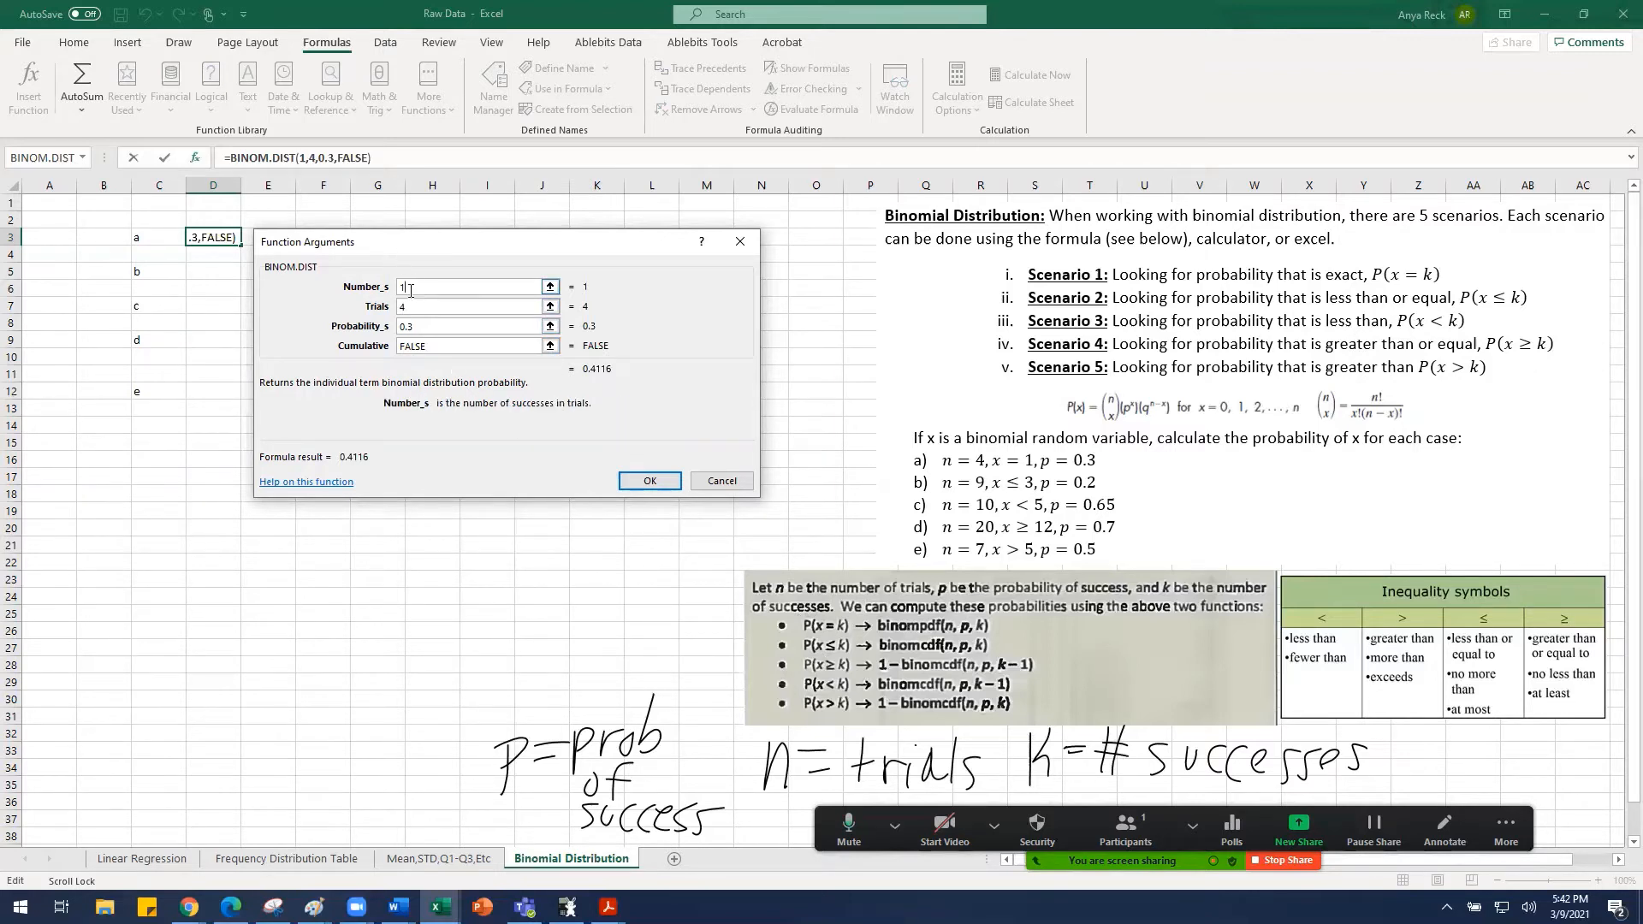
pyautogui.click(427, 346)
pyautogui.click(649, 481)
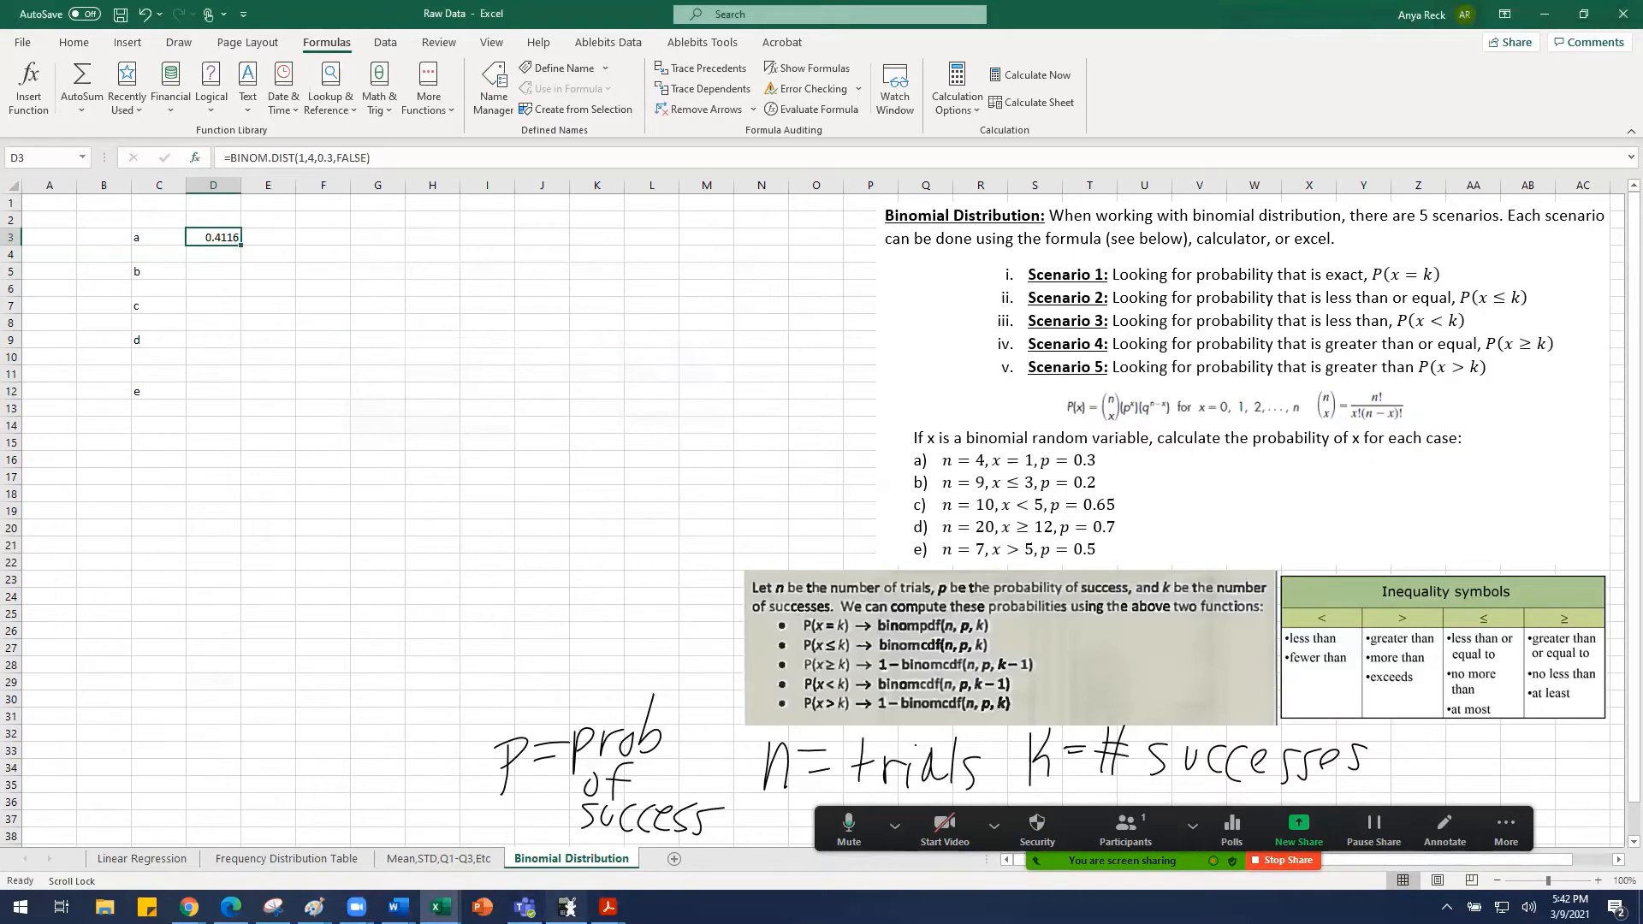
# Step: Switch to the Wabbitemu TI-84 calculator, turn it on and clear its home screen
pyautogui.click(567, 907)
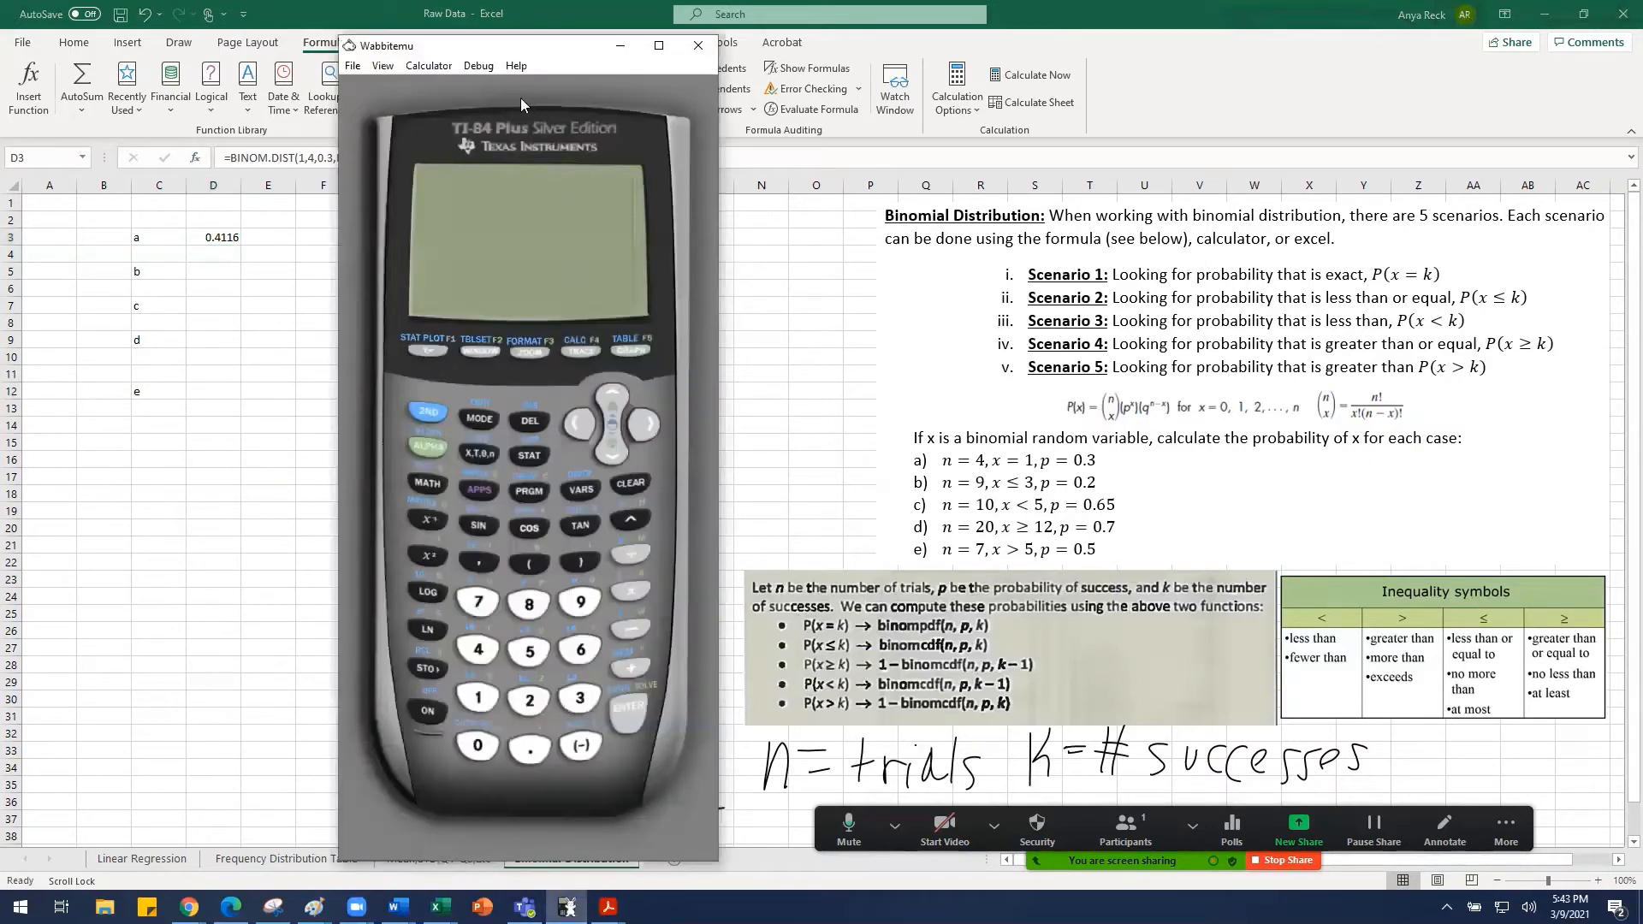
pyautogui.moveTo(514, 52); pyautogui.dragTo(495, 33)
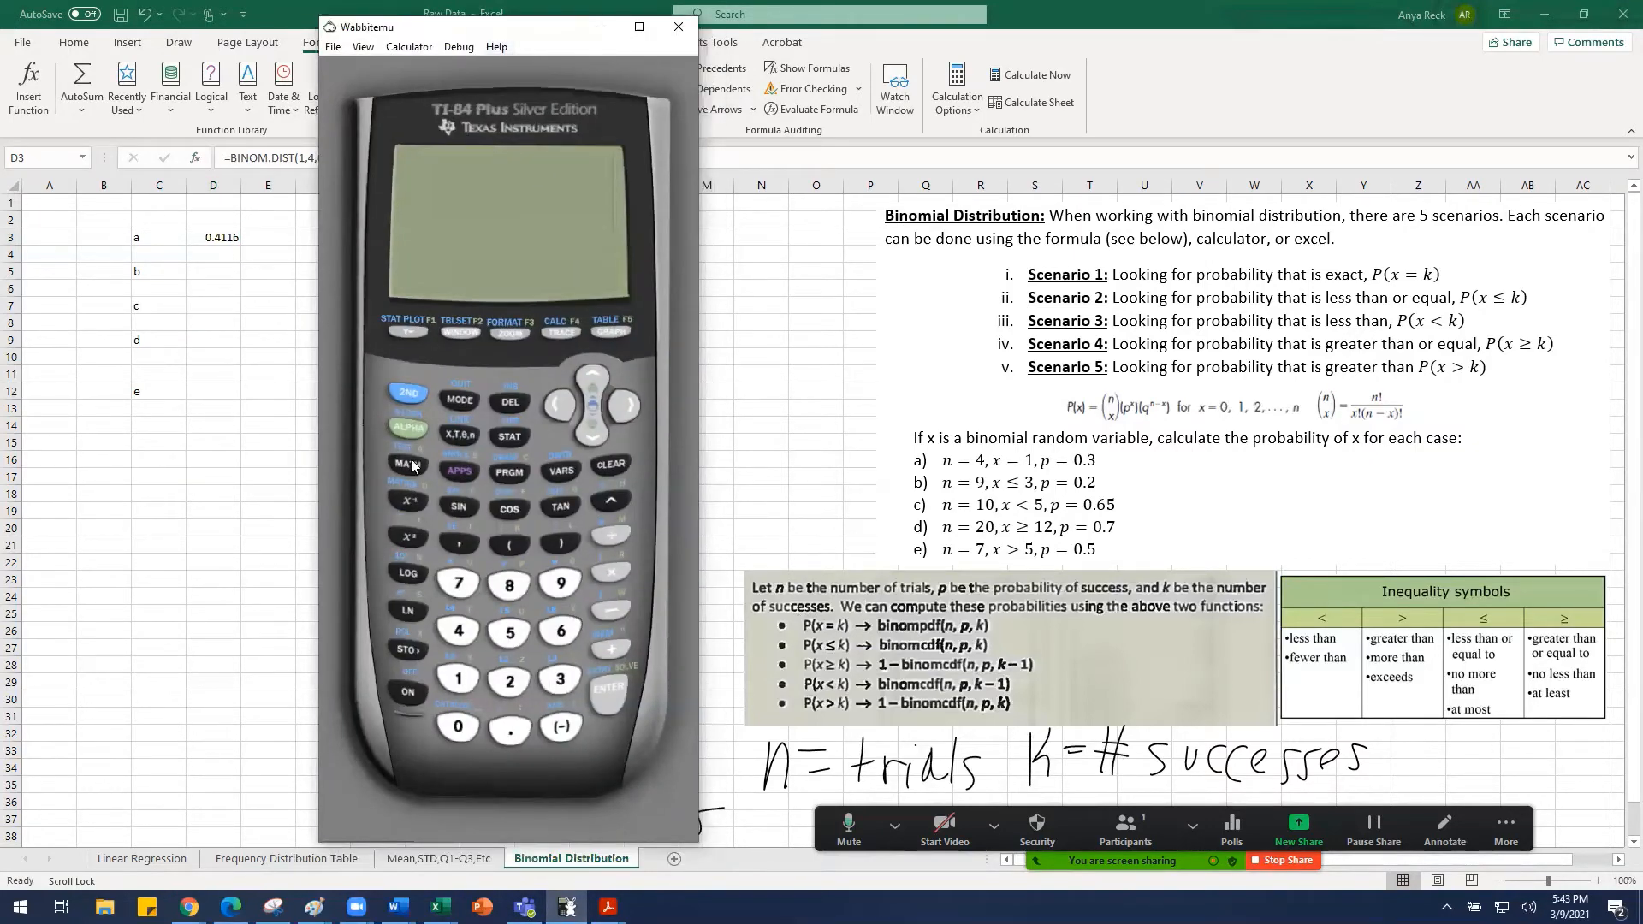
pyautogui.click(408, 693)
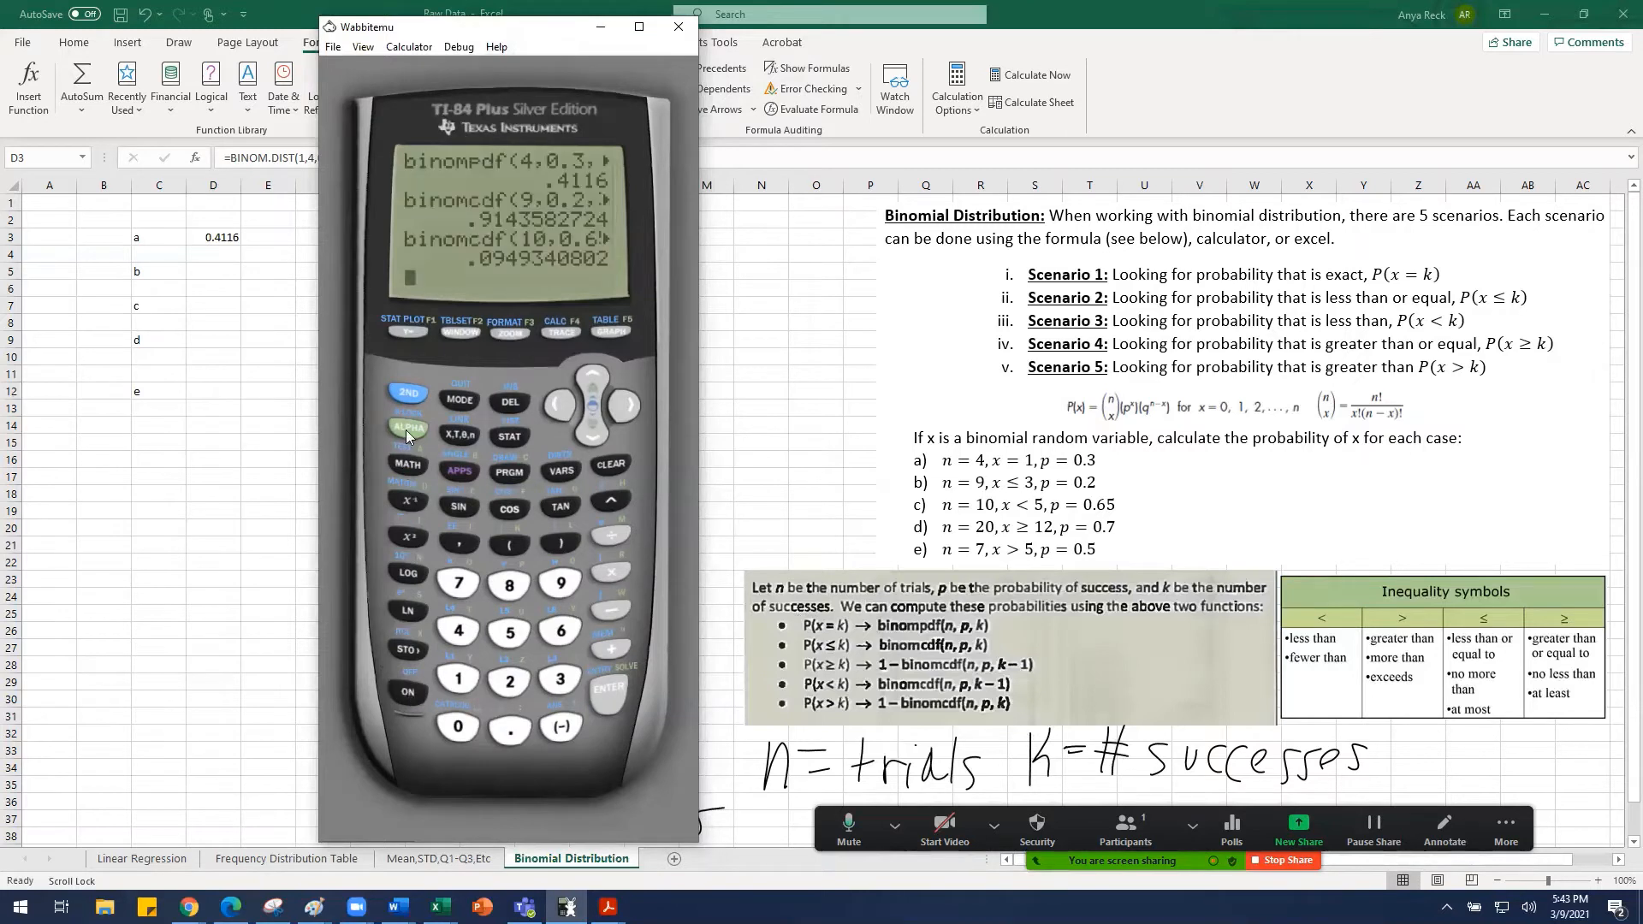
pyautogui.click(618, 464)
# Step: Open the binompdf function from the calculator's distribution functions
pyautogui.click(412, 391)
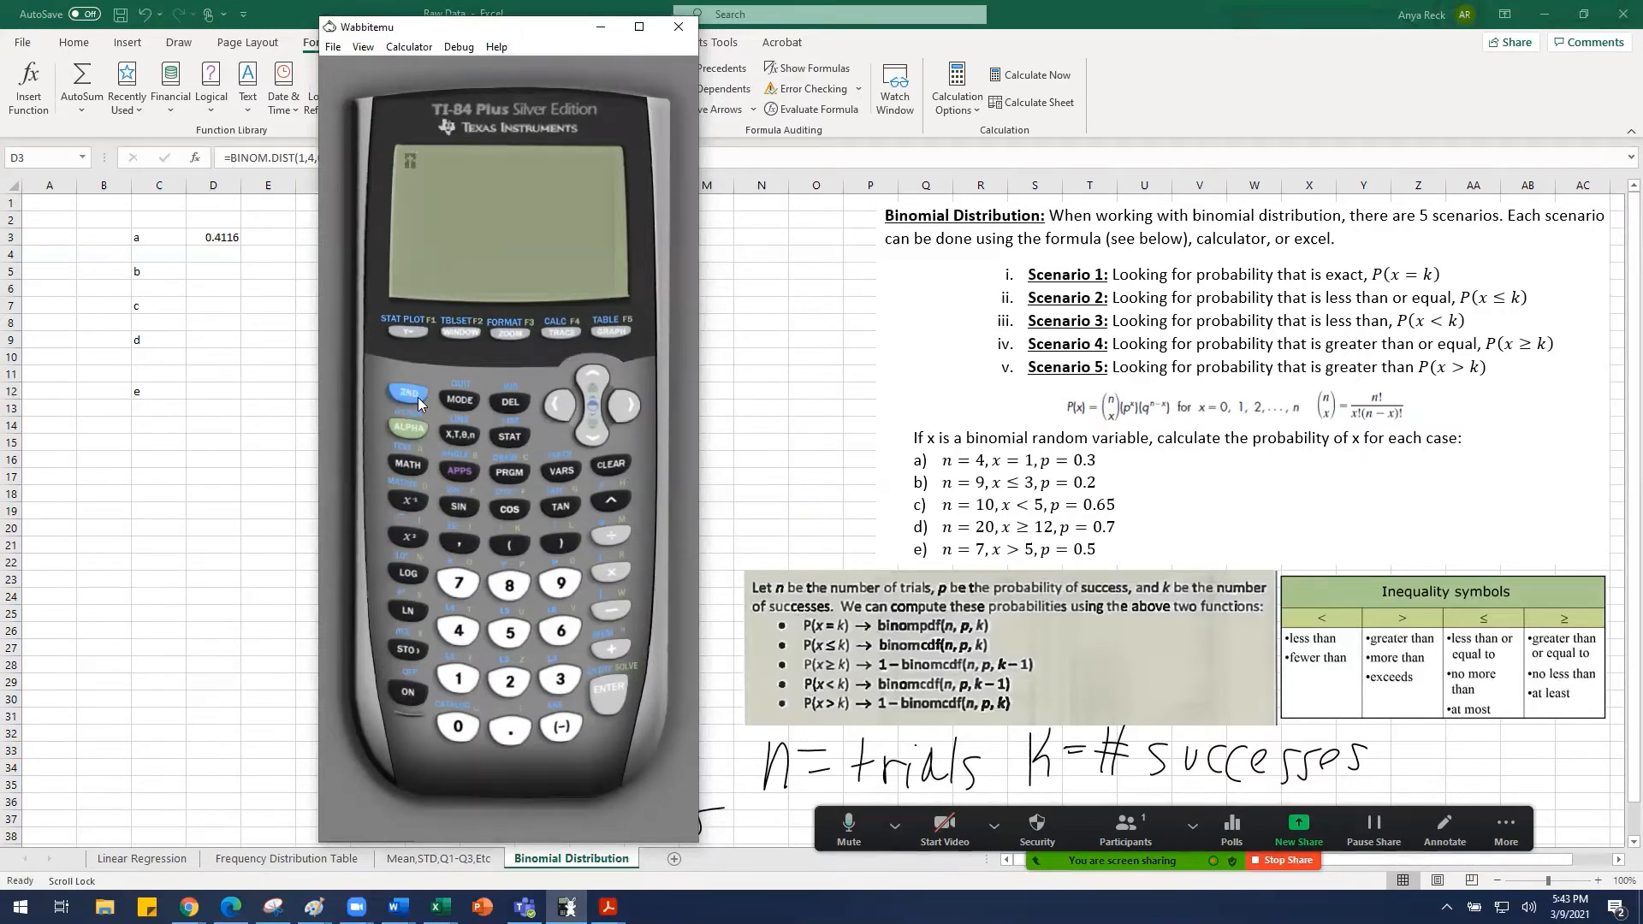
pyautogui.click(556, 473)
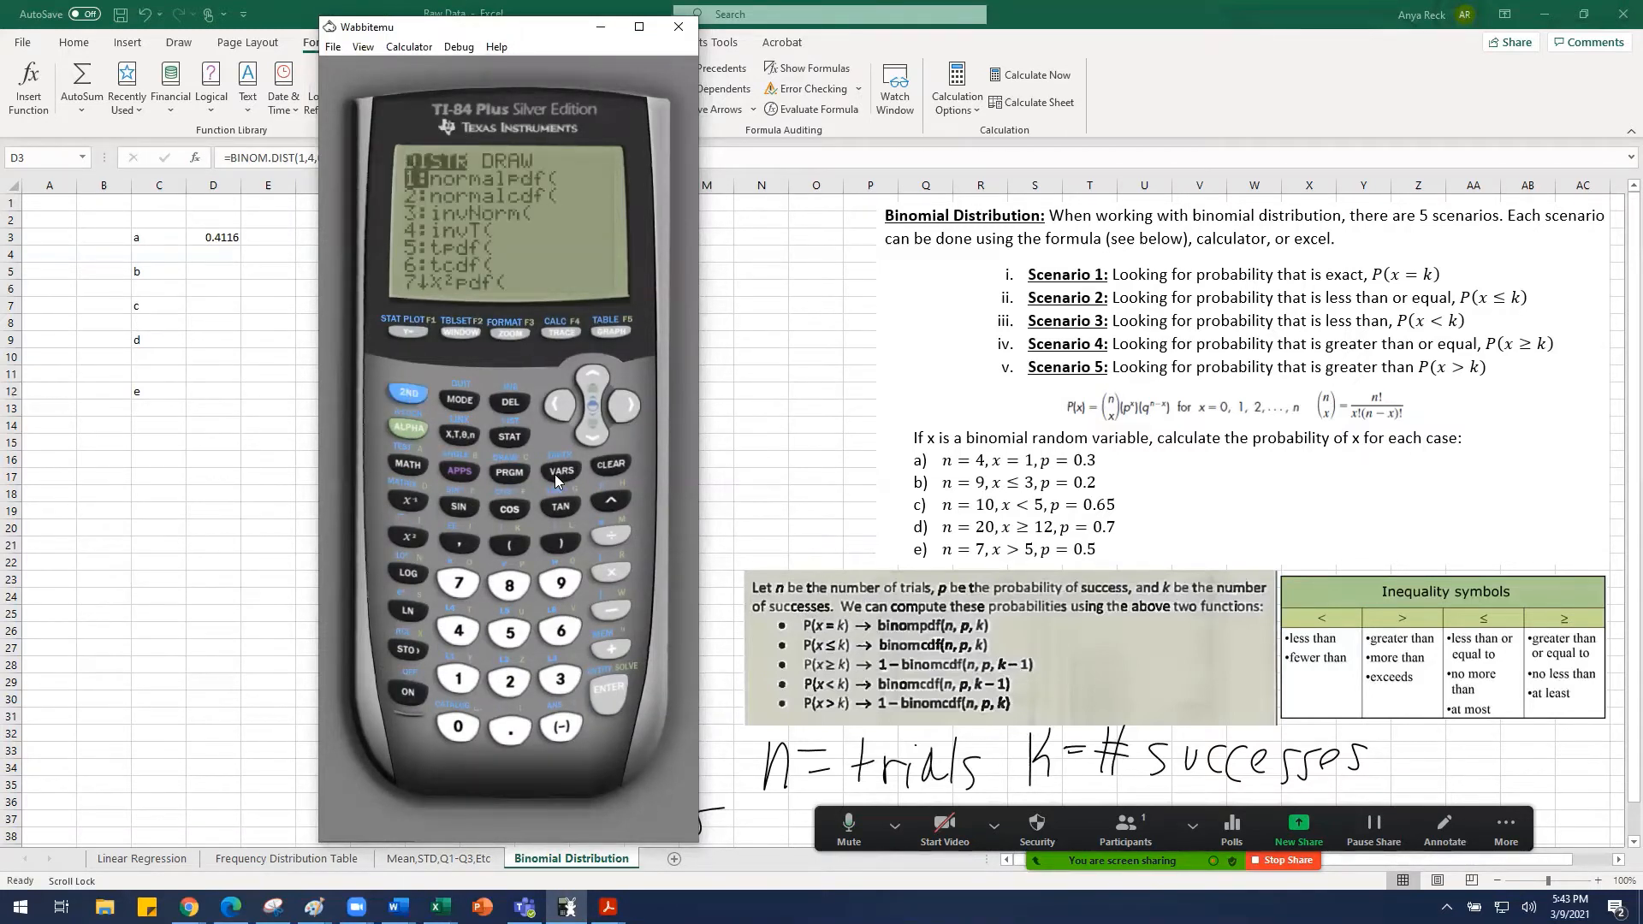
pyautogui.click(589, 378)
pyautogui.click(588, 378)
pyautogui.click(589, 378)
pyautogui.click(588, 378)
pyautogui.click(589, 378)
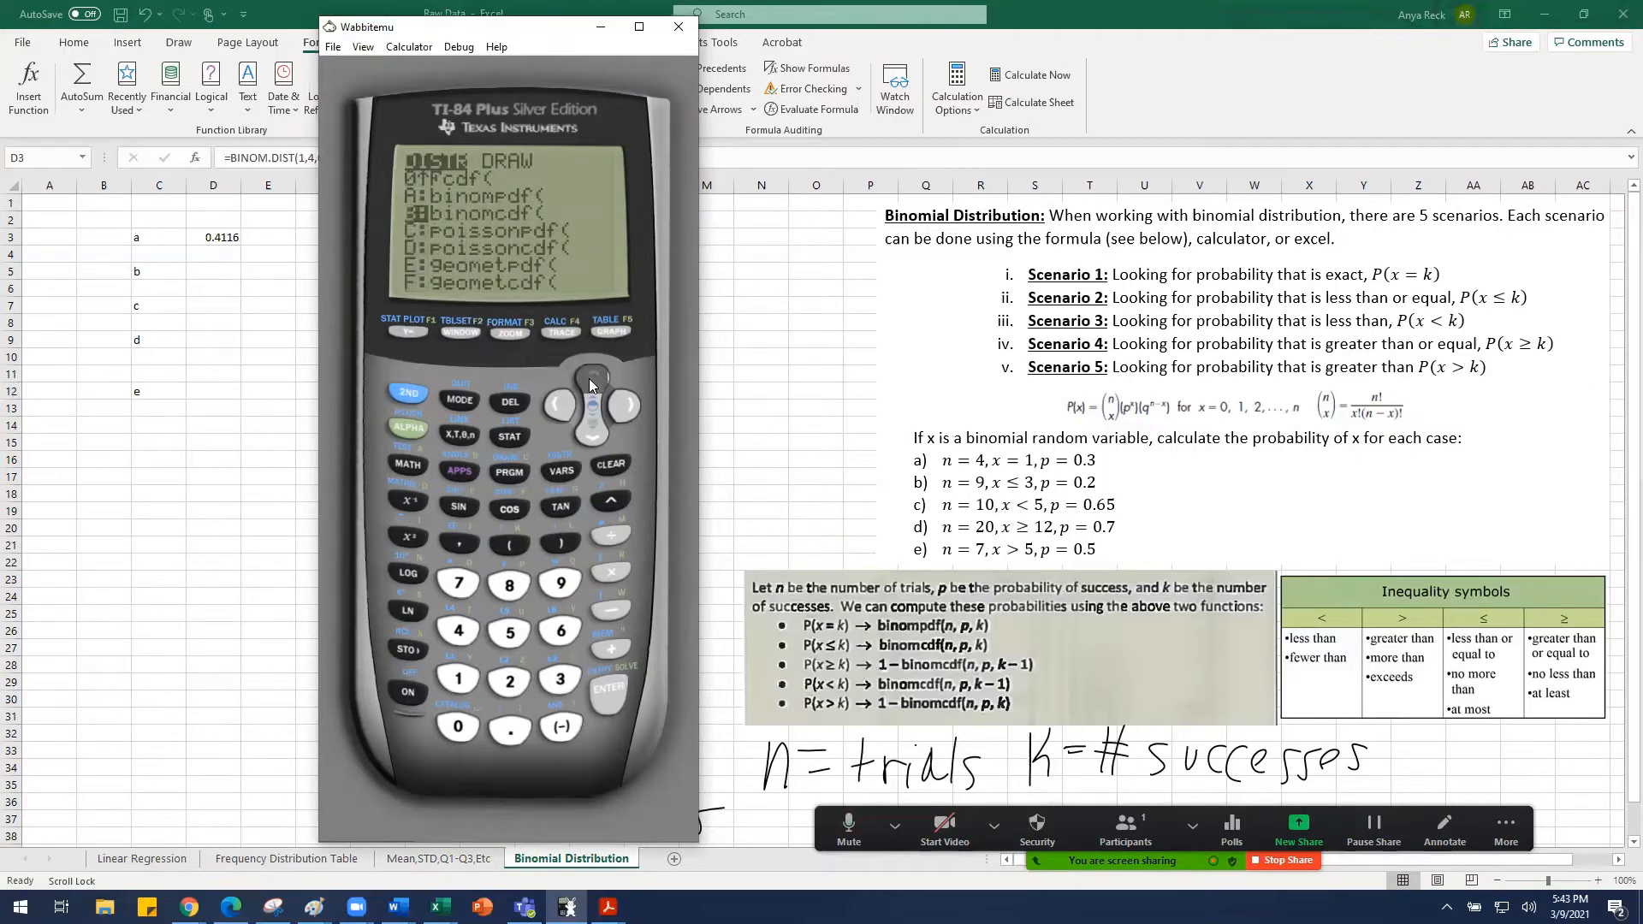
pyautogui.click(589, 378)
pyautogui.click(607, 688)
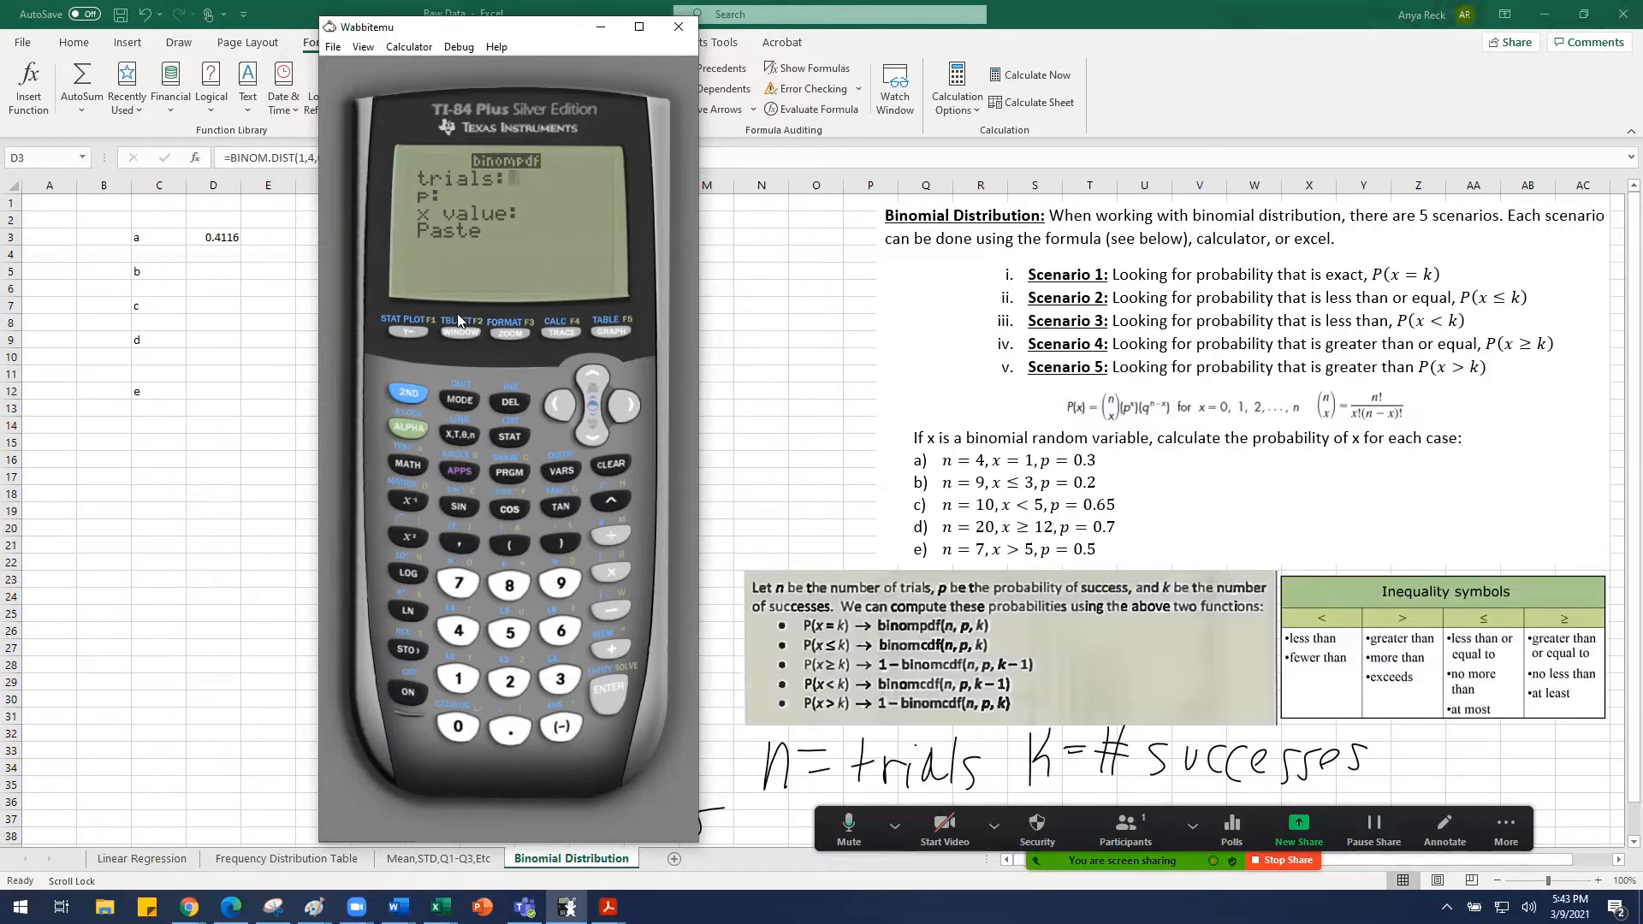
# Step: Evaluate binompdf for case a with 4 trials, p 0.3 and x value 1
pyautogui.write('4')
pyautogui.press('Return')
pyautogui.write('0.3')
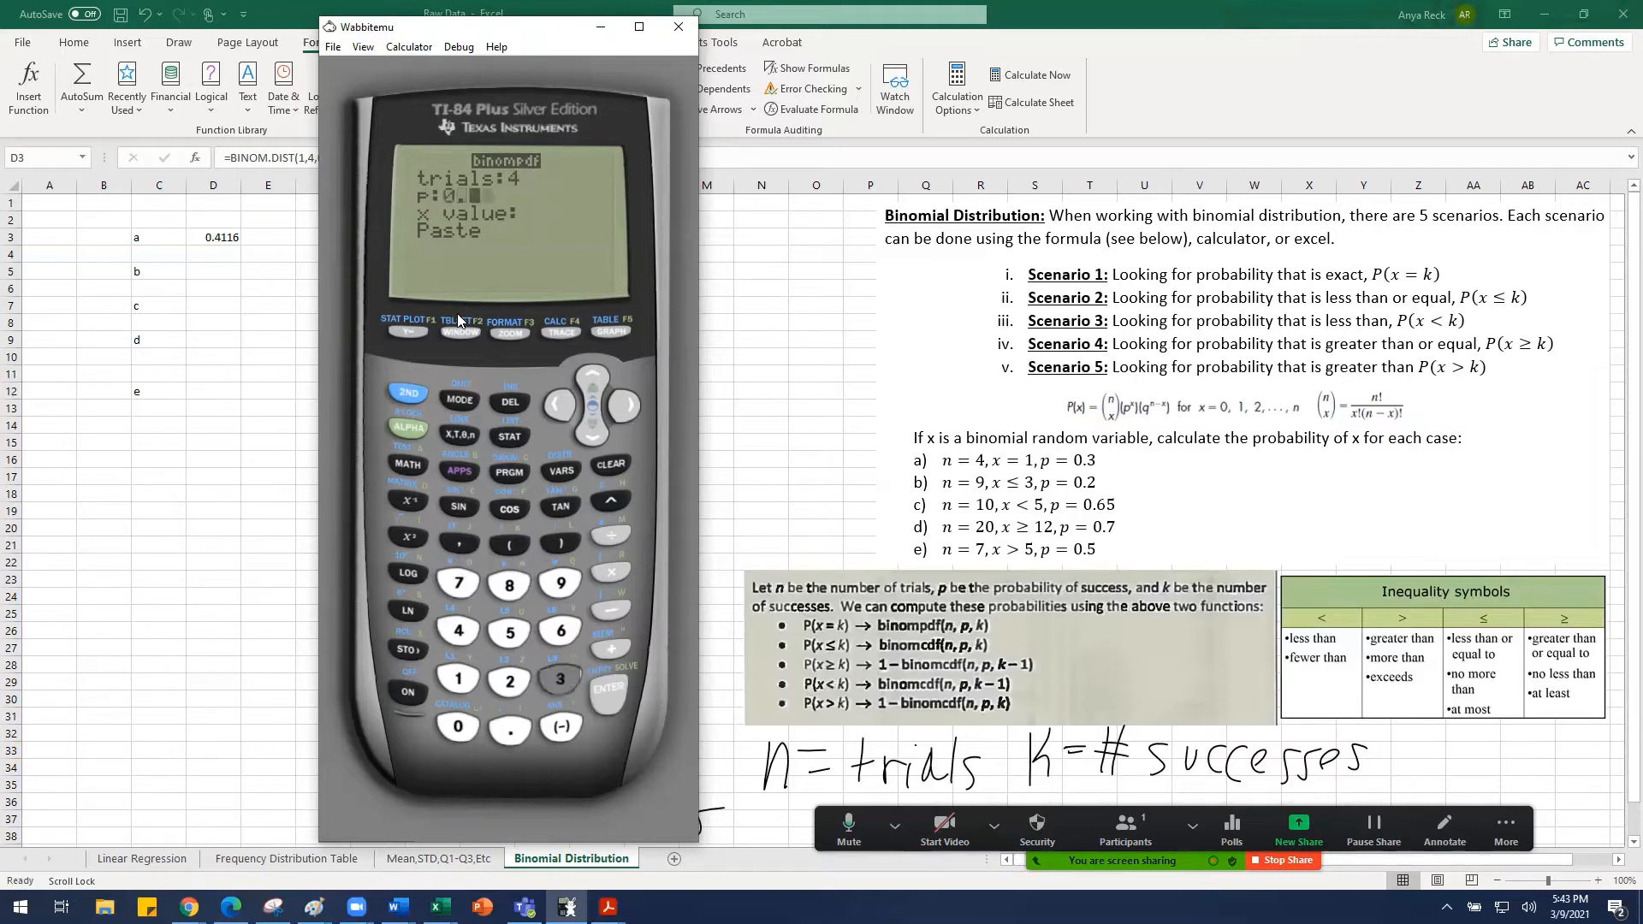
pyautogui.press('Return')
pyautogui.write('1')
pyautogui.press('Return')
pyautogui.press('Return')
pyautogui.press('Return')
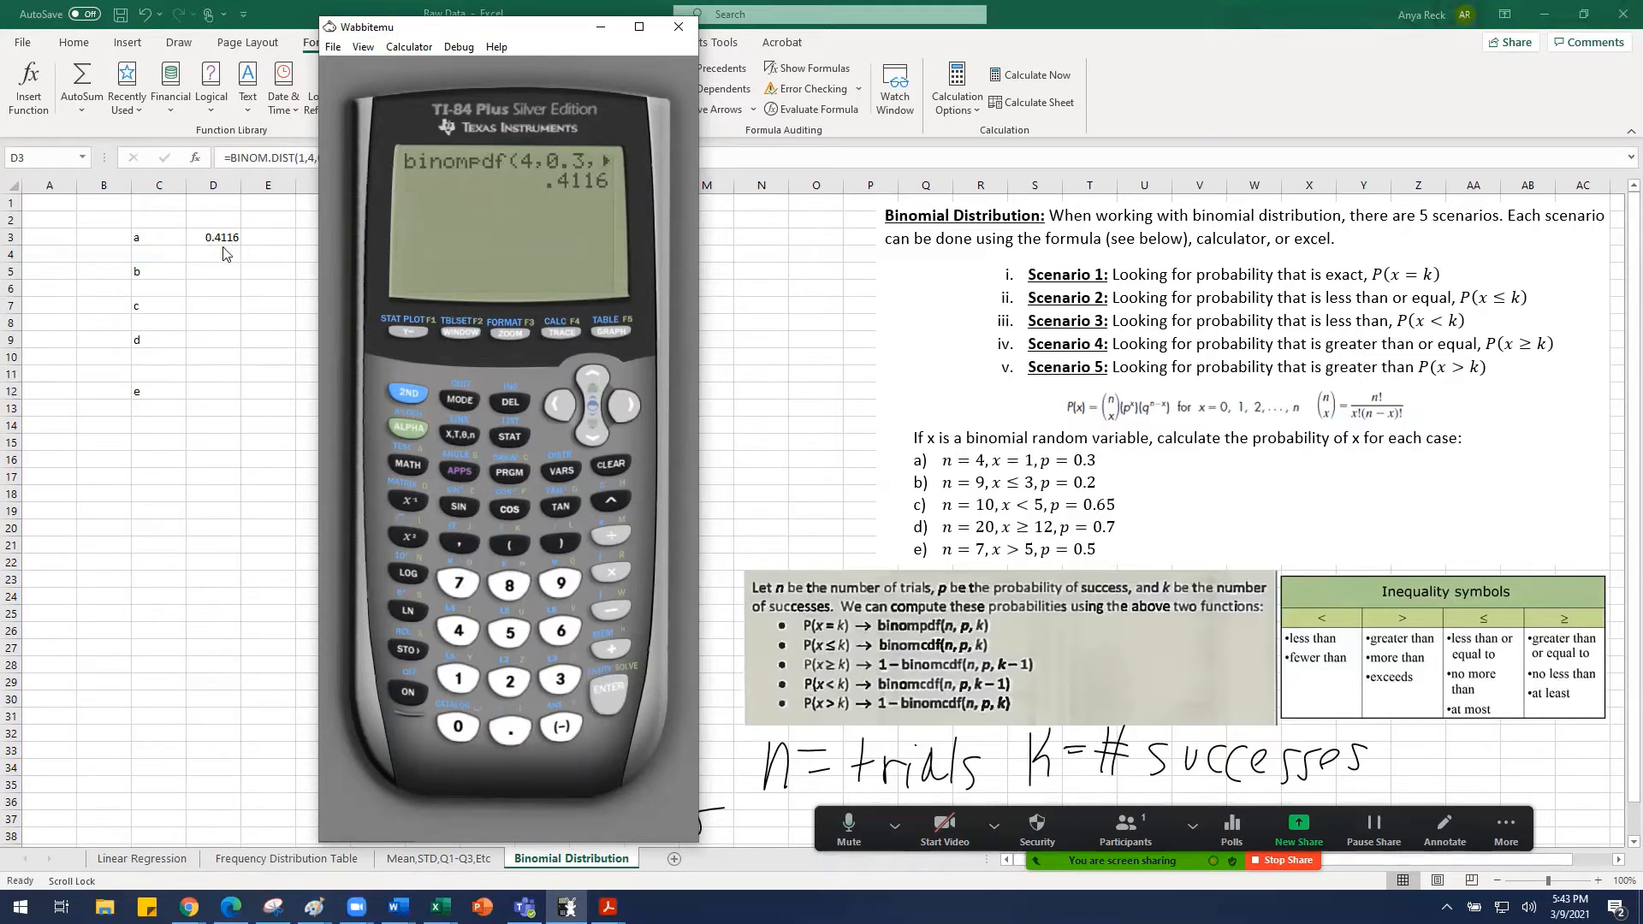
# Step: Switch back to Excel and insert the statistical function BINOM.DIST in cell D5 for case b
pyautogui.click(207, 270)
pyautogui.click(207, 270)
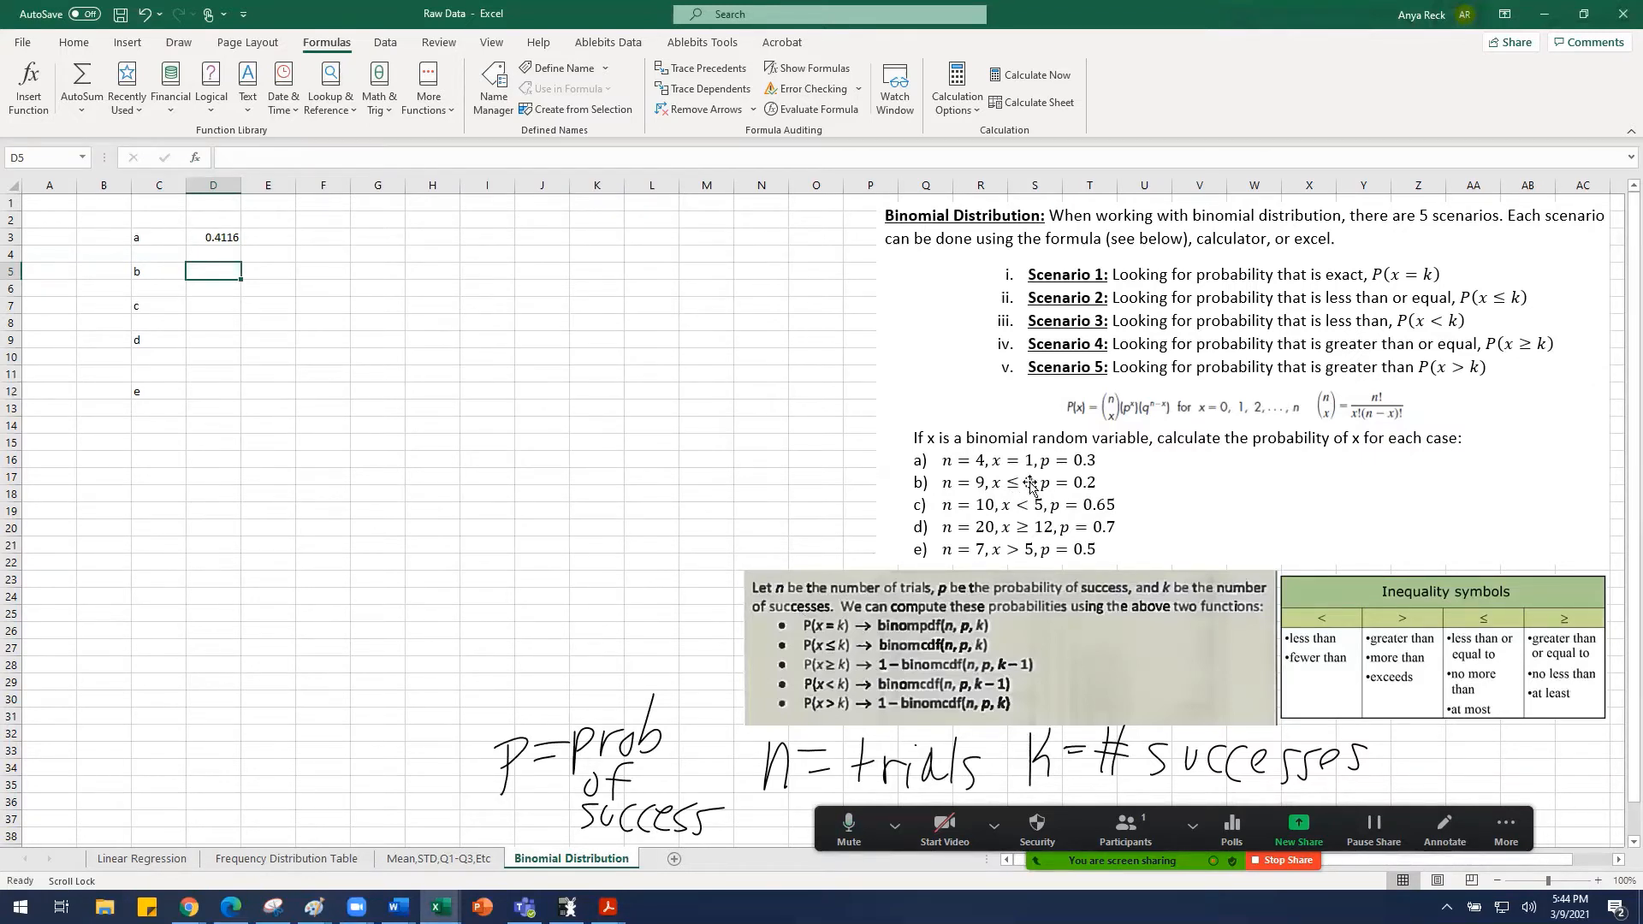
pyautogui.click(994, 486)
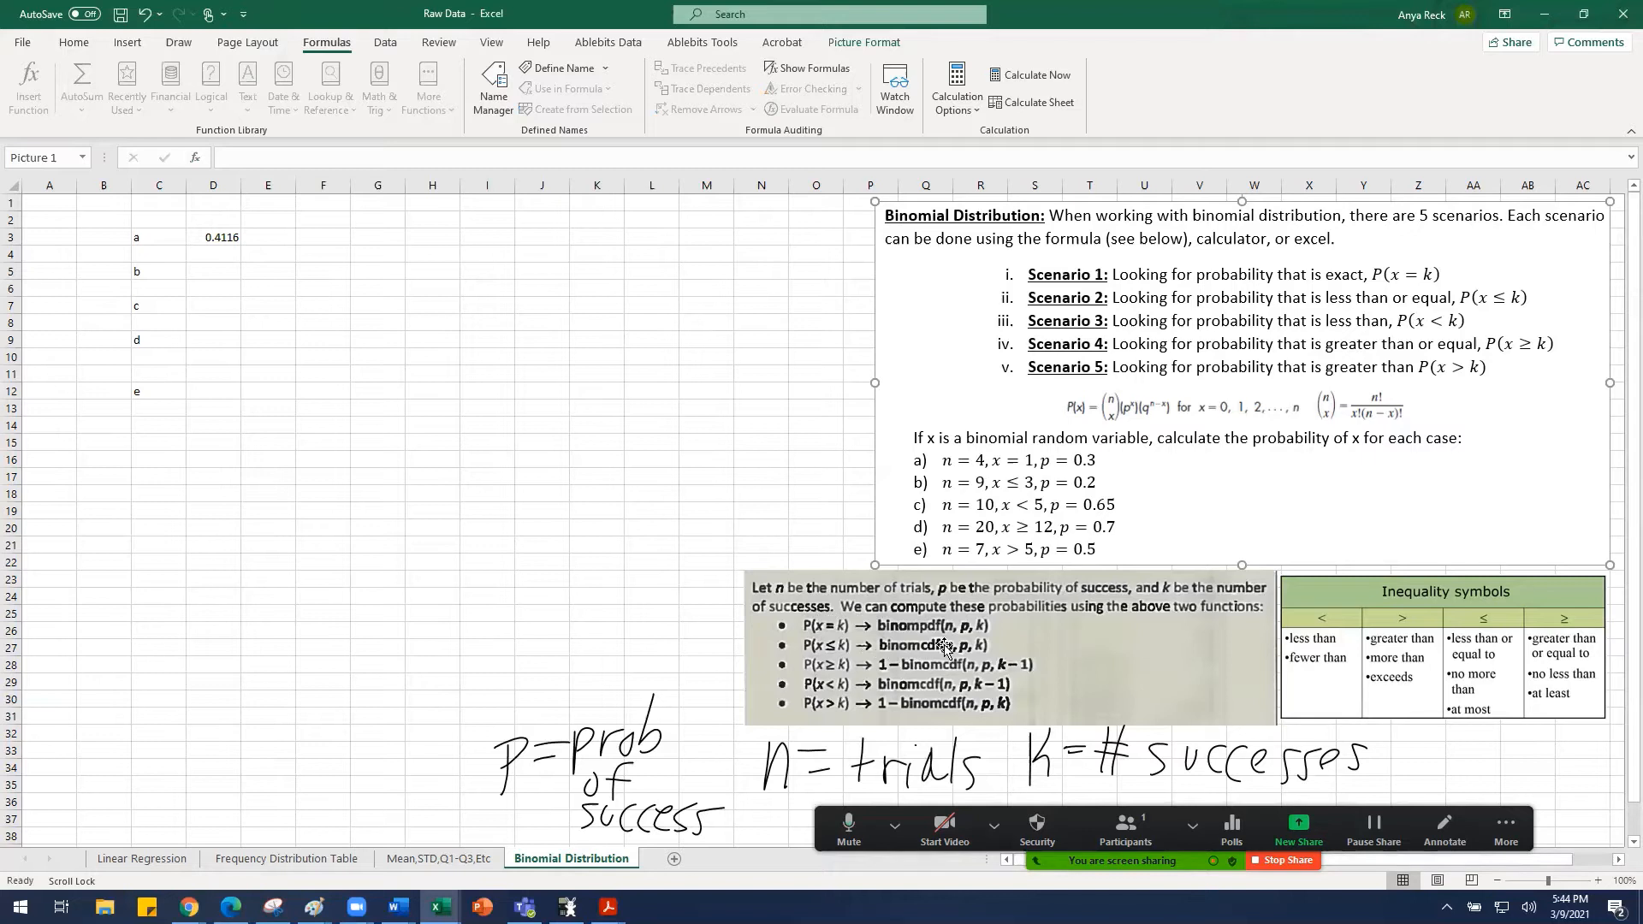
pyautogui.click(213, 270)
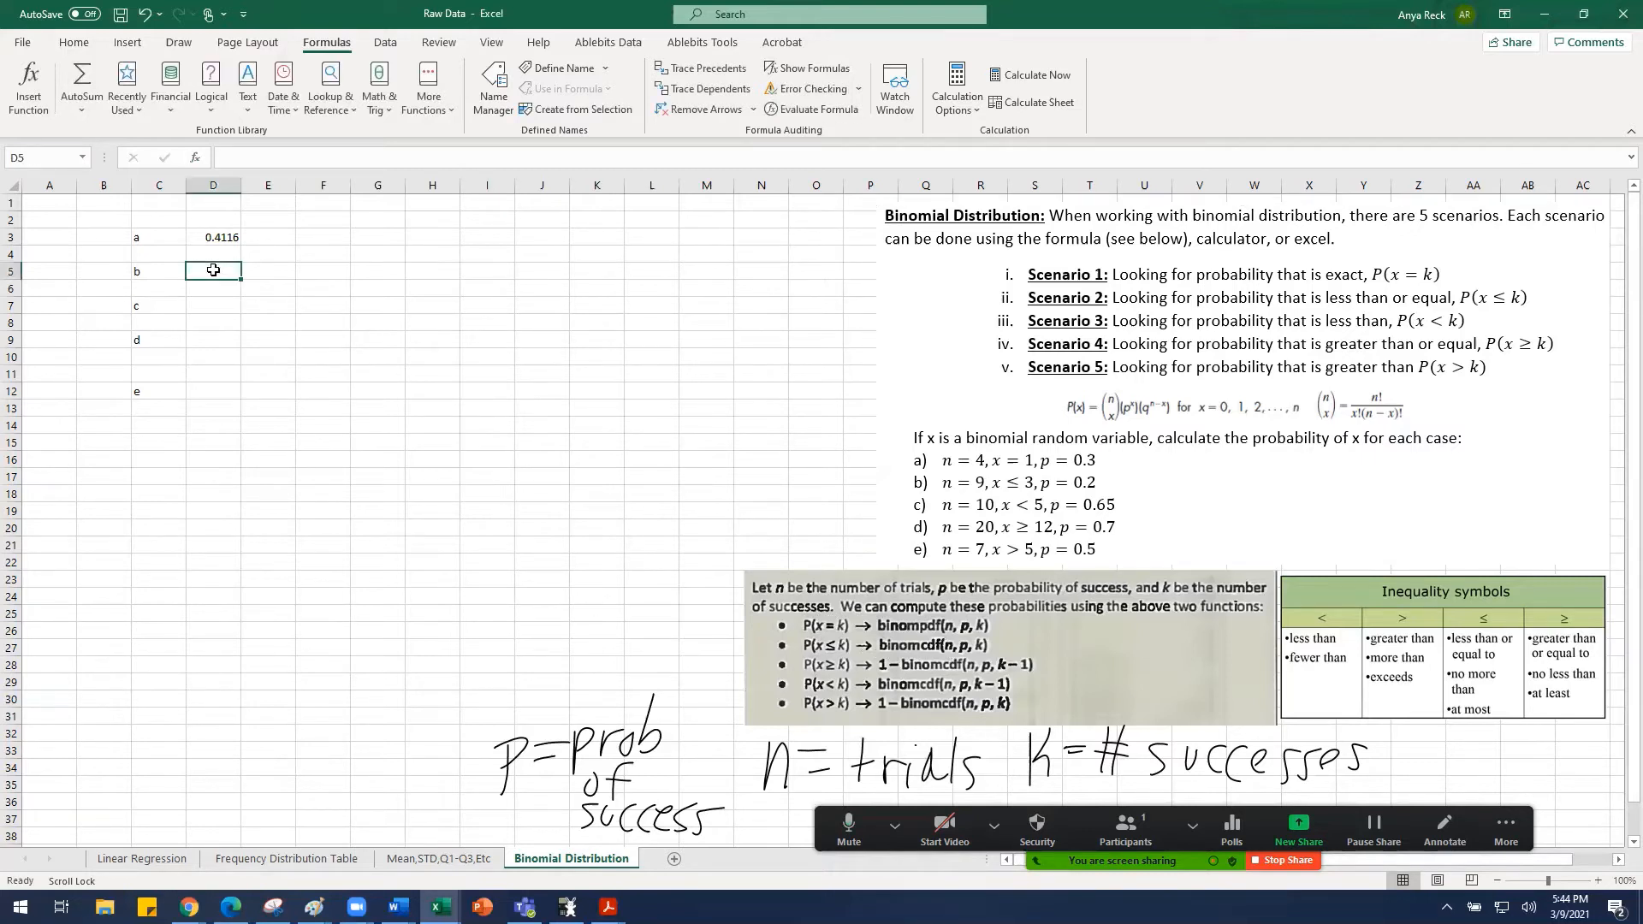
pyautogui.click(428, 85)
pyautogui.moveTo(464, 140)
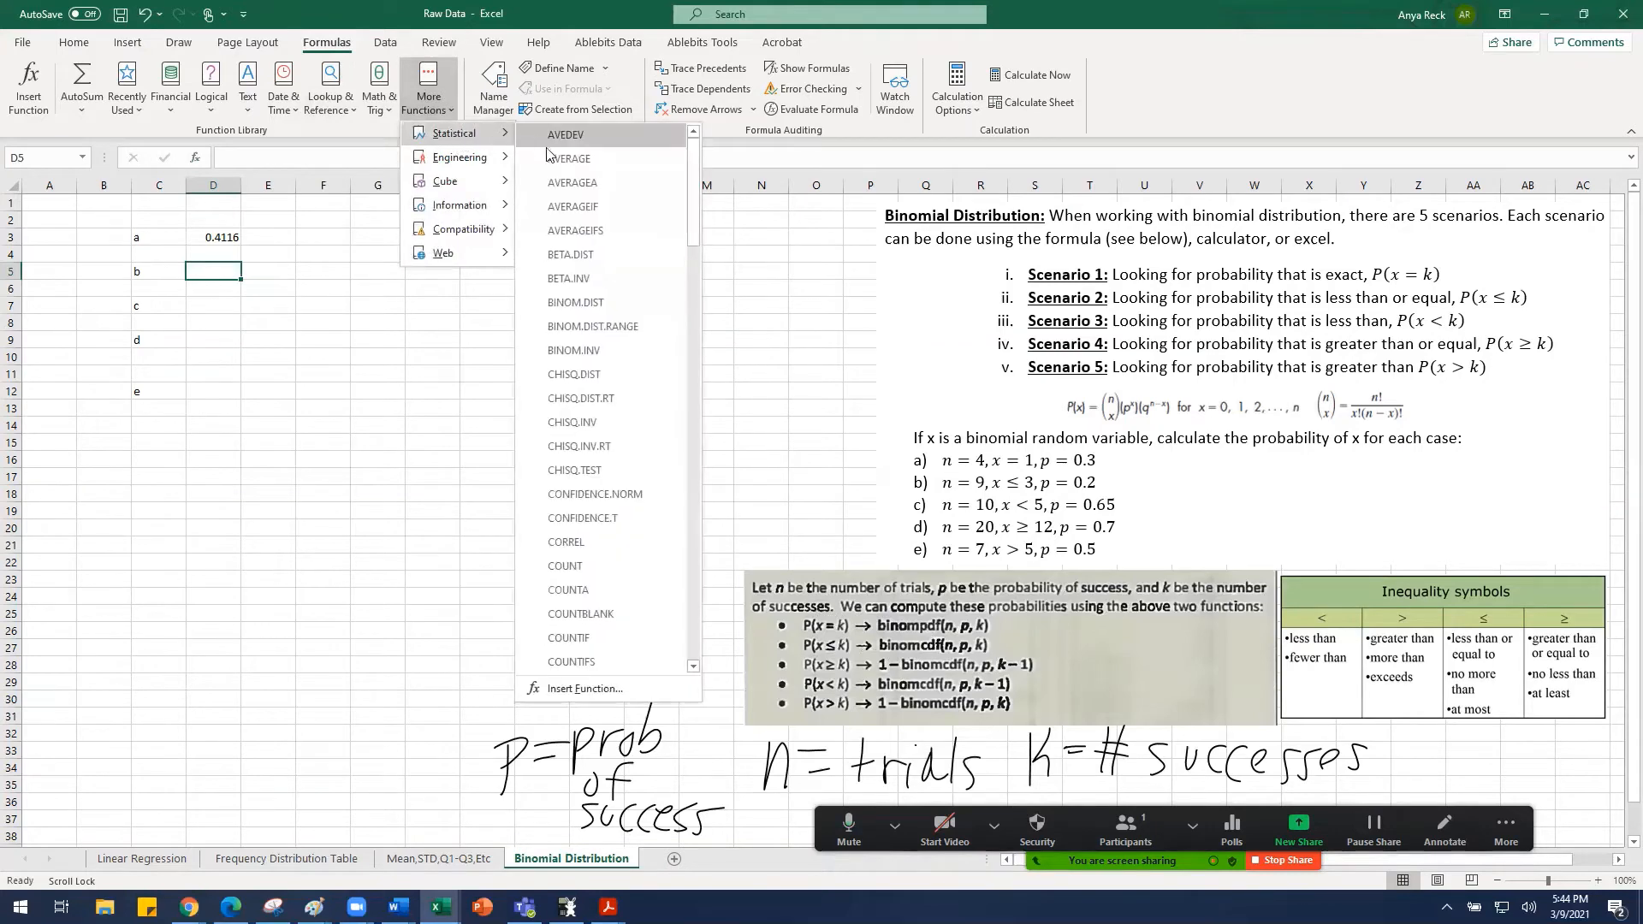
pyautogui.click(561, 297)
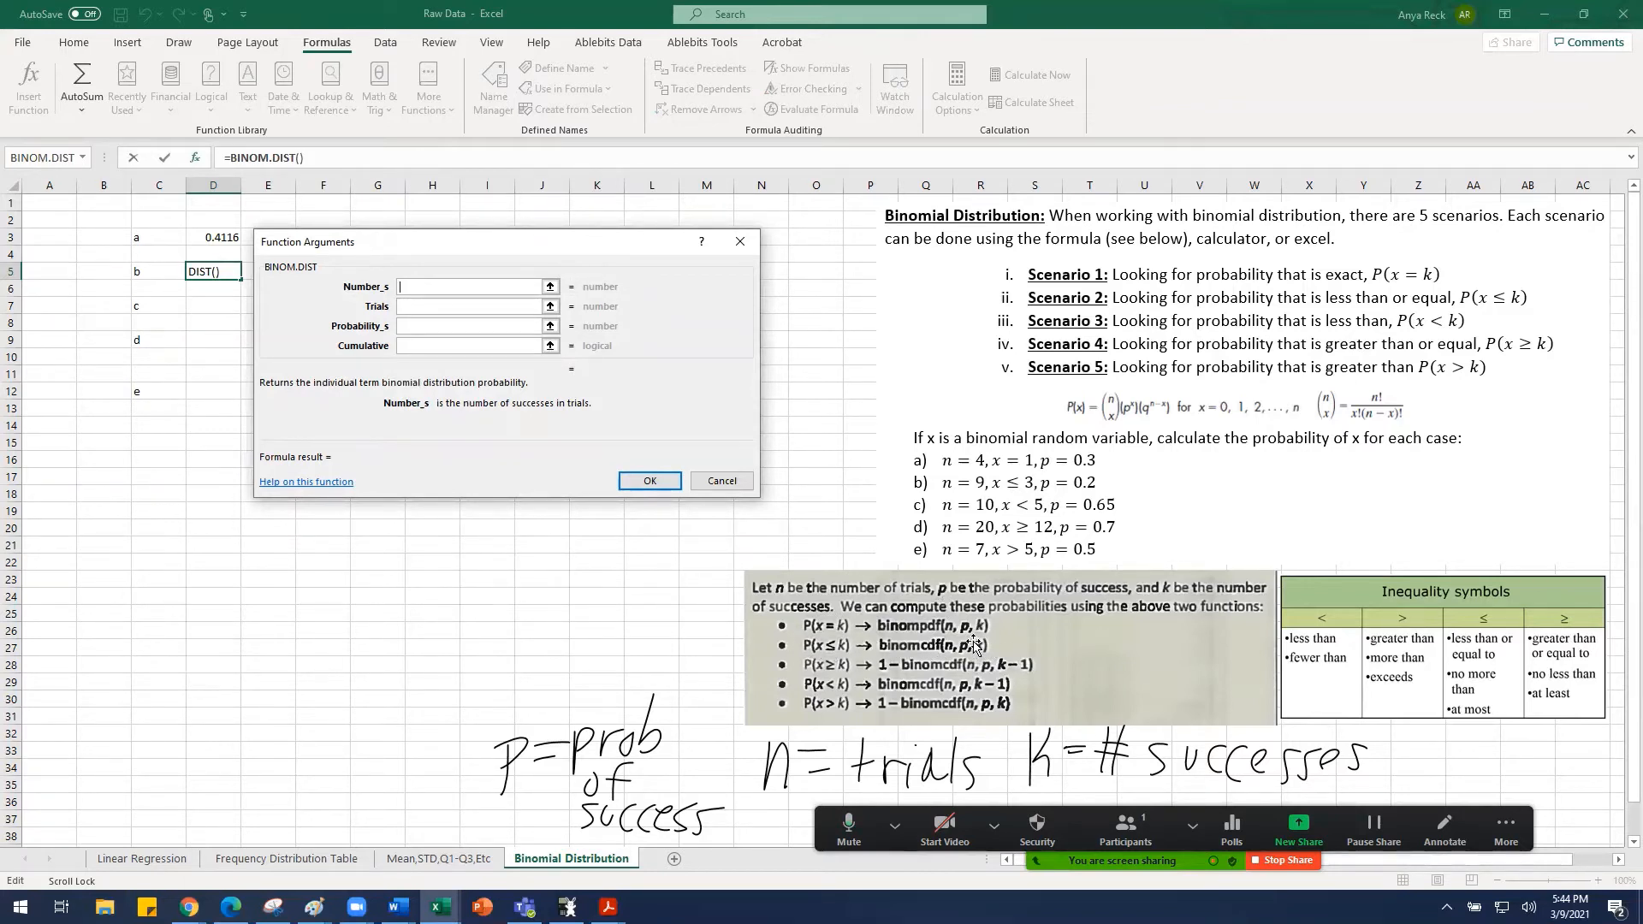
# Step: Complete the case b BINOM.DIST function with 3 successes, 9 trials, success probability 0.2 and Cumulative TRUE
pyautogui.write('3')
pyautogui.click(405, 305)
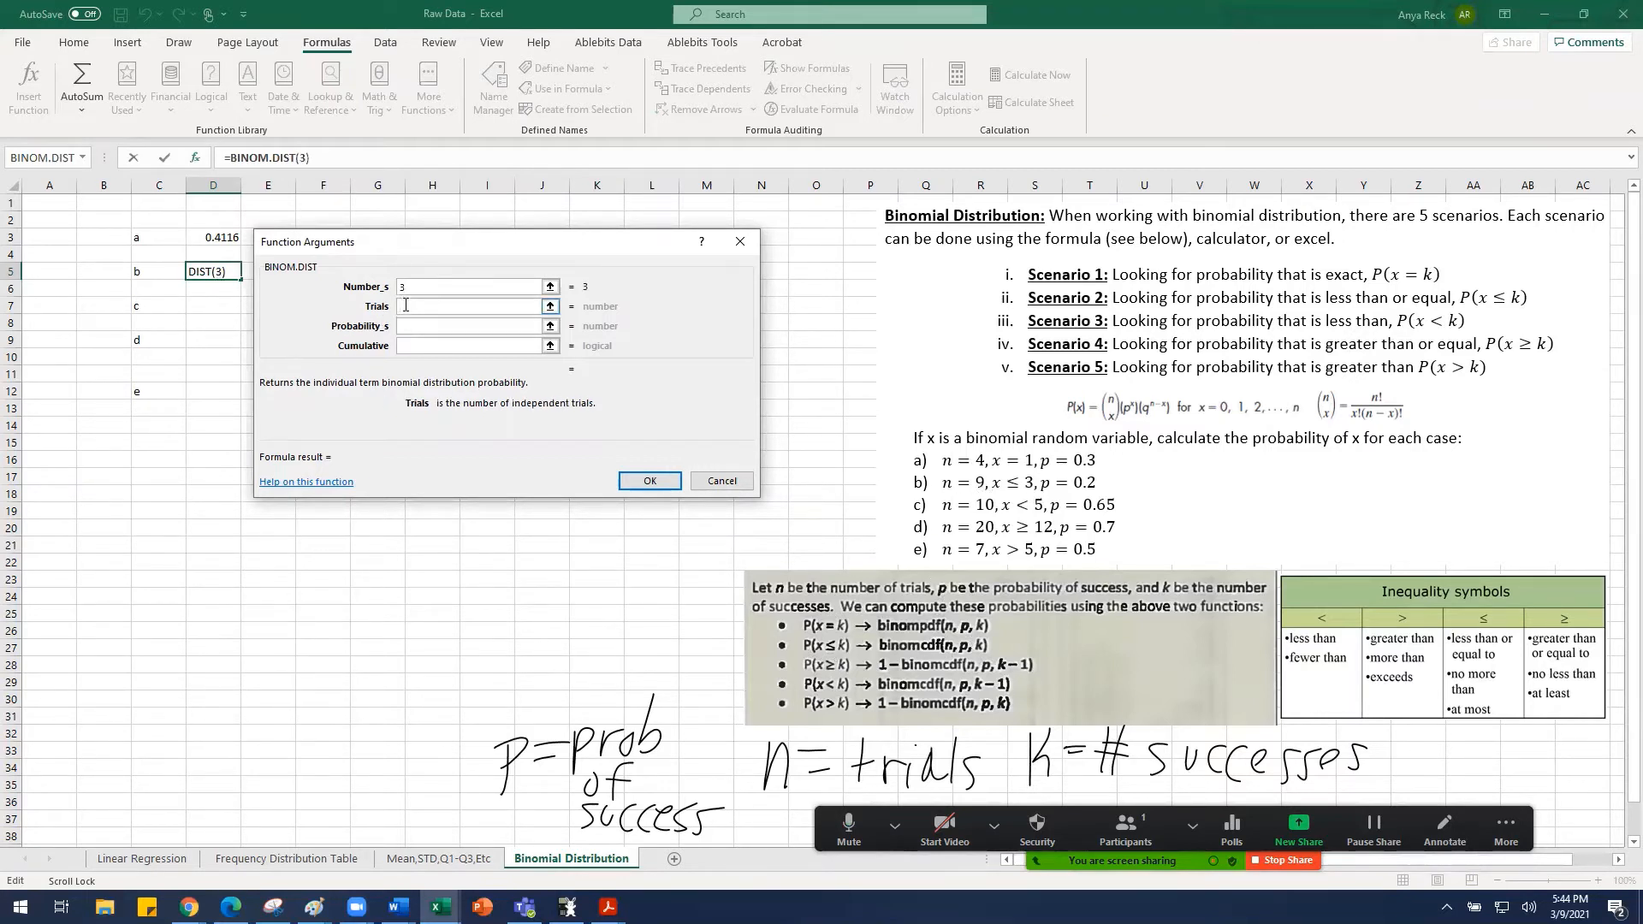
pyautogui.write('9')
pyautogui.click(410, 329)
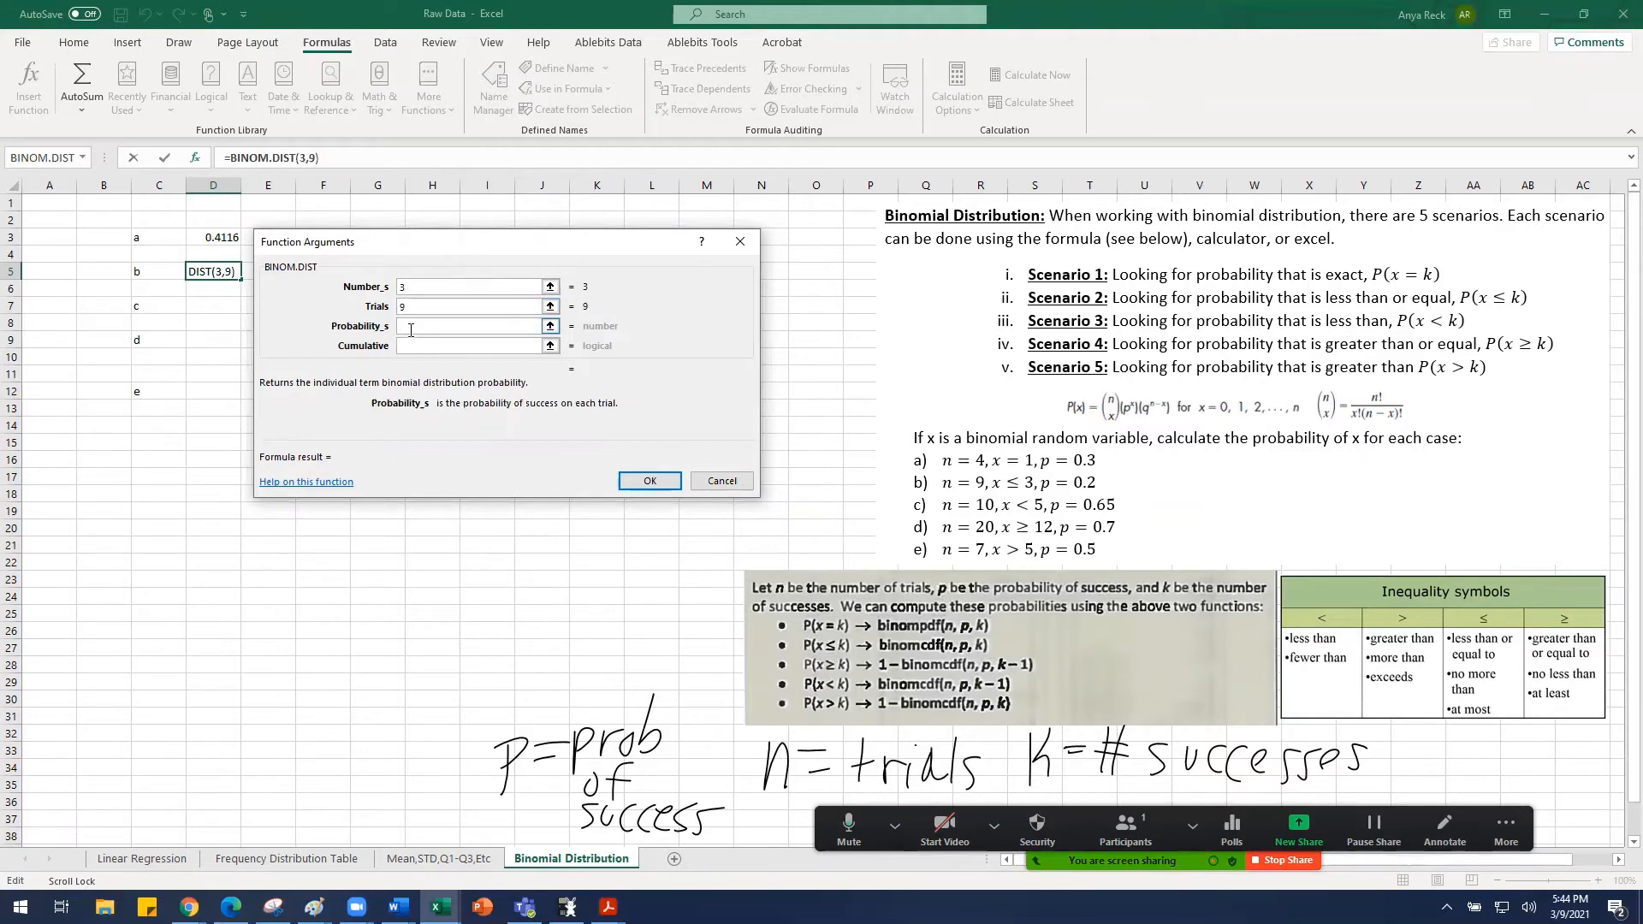
pyautogui.write('0.2')
pyautogui.click(410, 344)
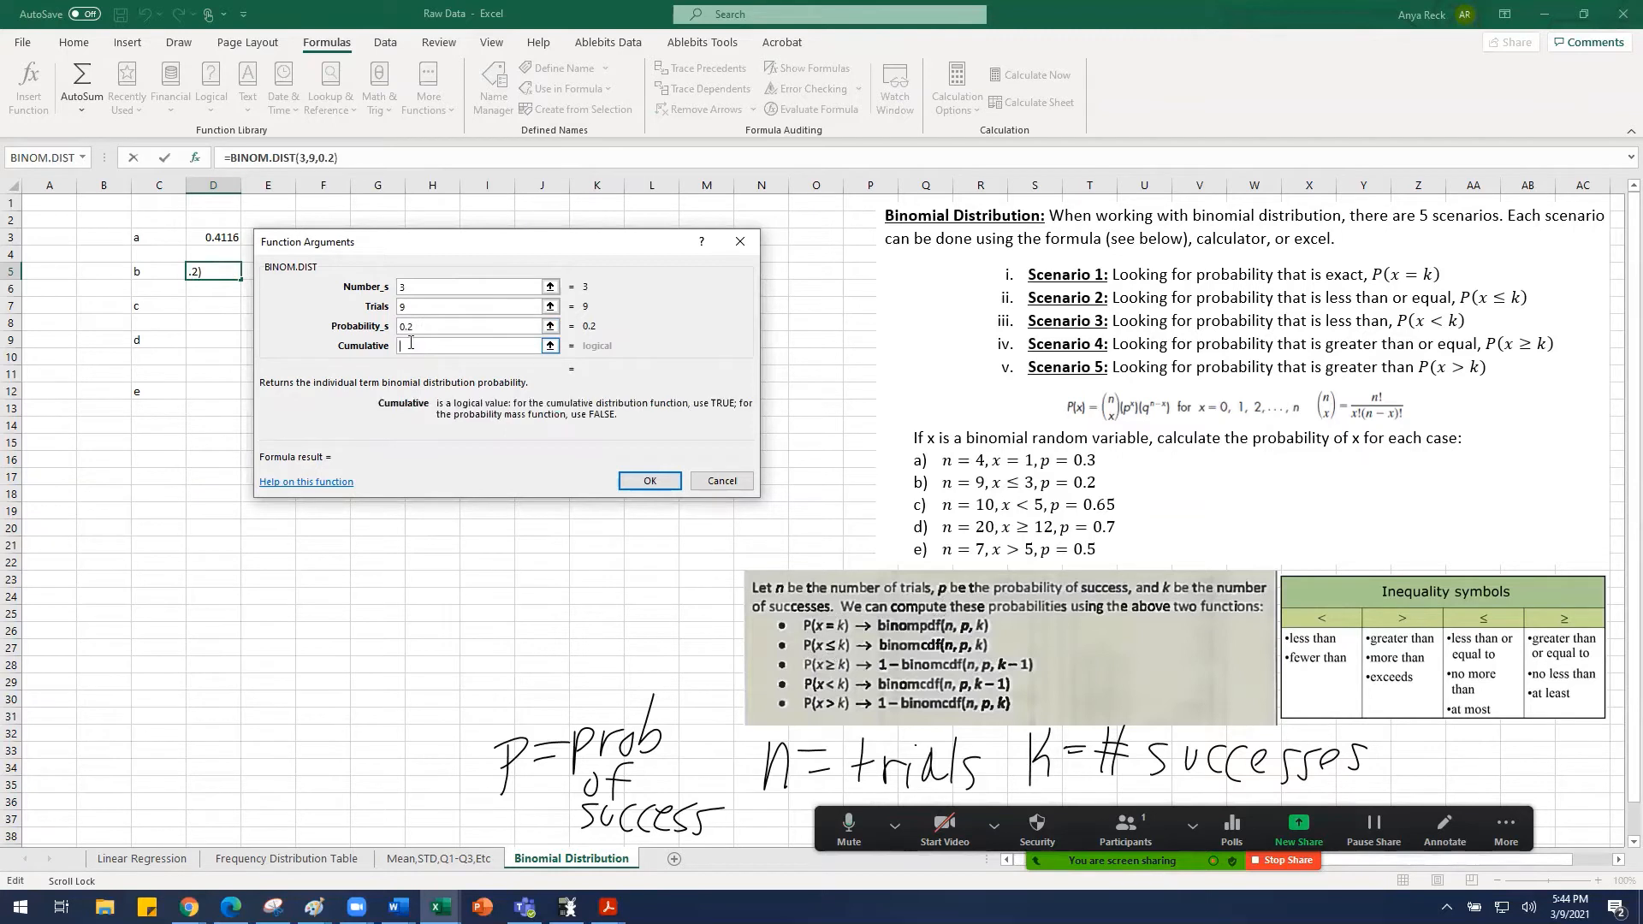
pyautogui.write('TRUE')
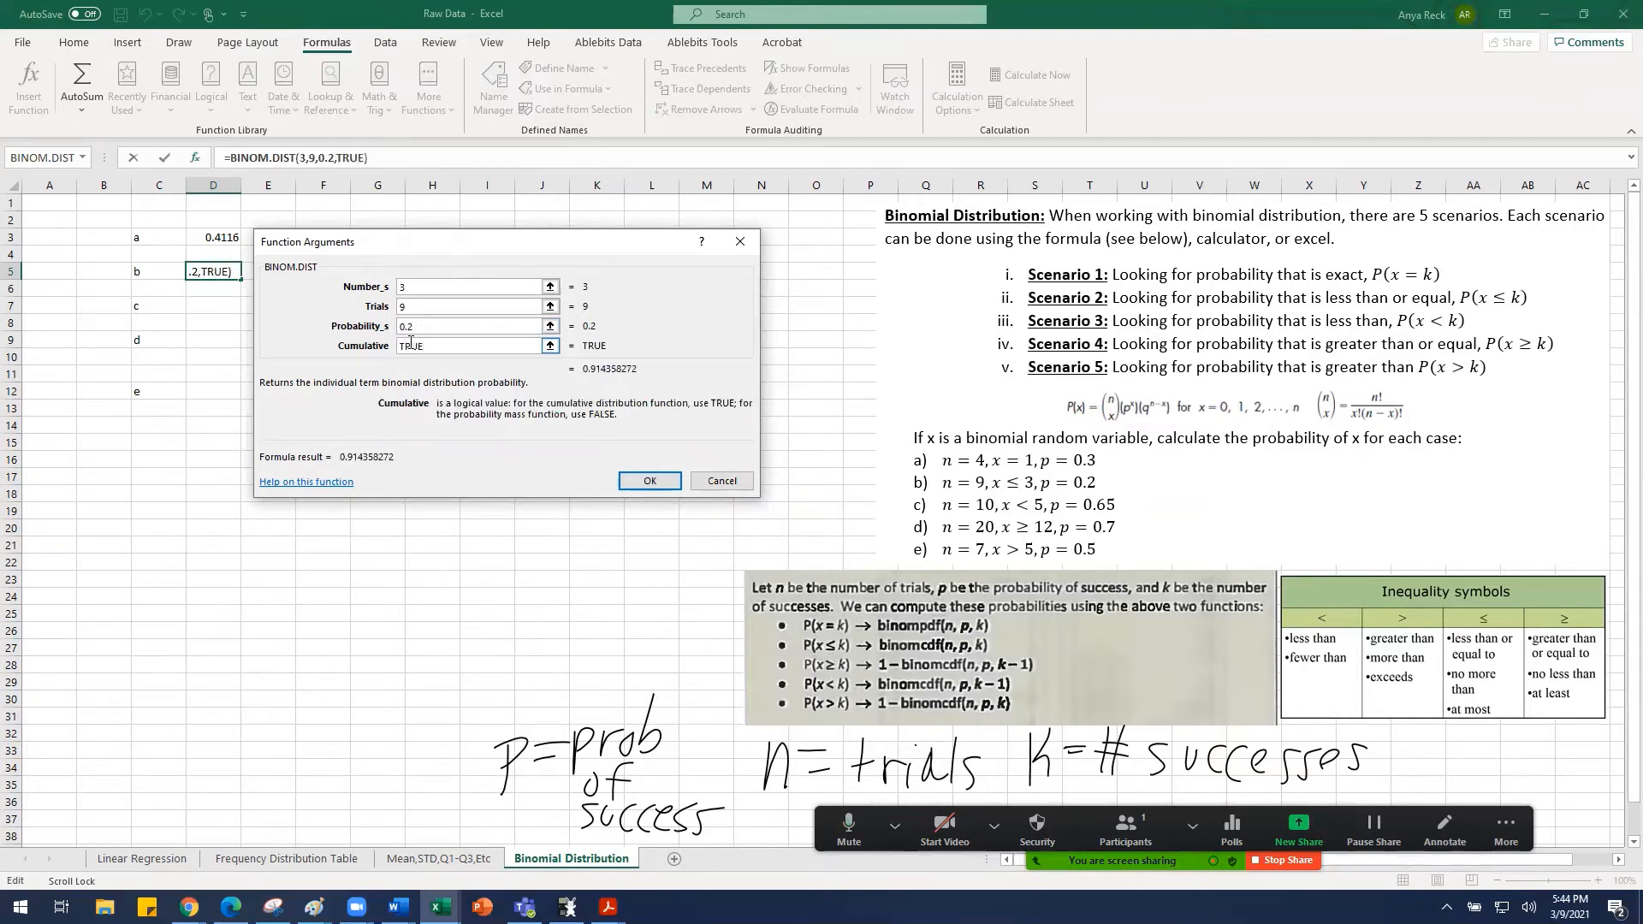
pyautogui.click(648, 481)
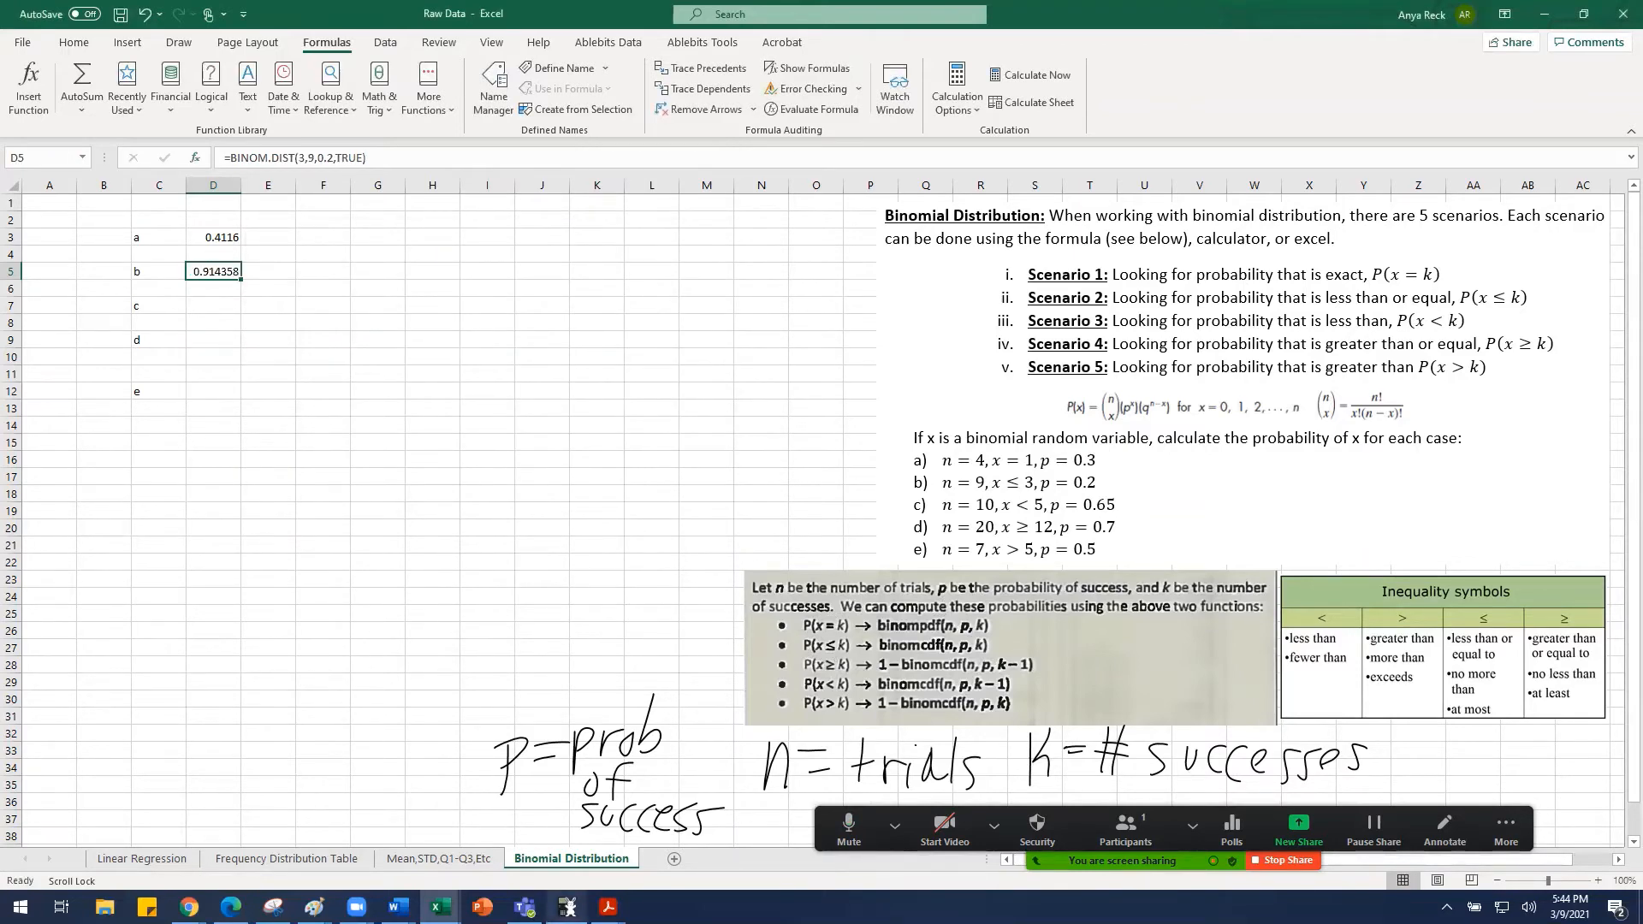
# Step: Switch to the Wabbitemu calculator and open the binomcdf function from its distribution functions for case b
pyautogui.click(566, 906)
pyautogui.click(408, 393)
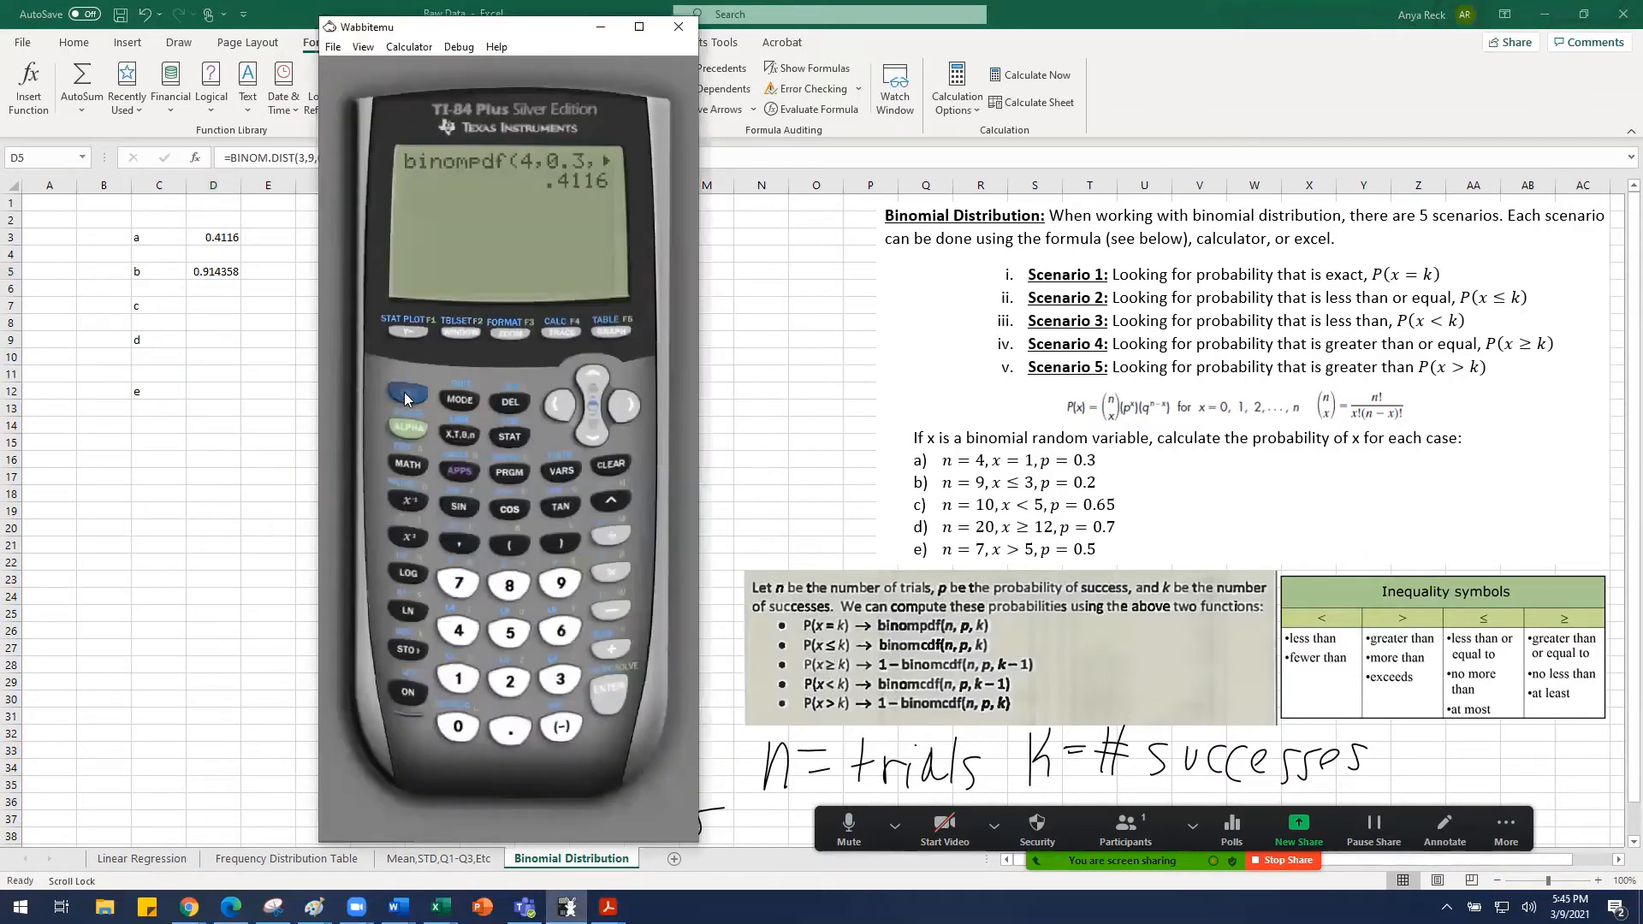
pyautogui.click(561, 470)
pyautogui.click(596, 375)
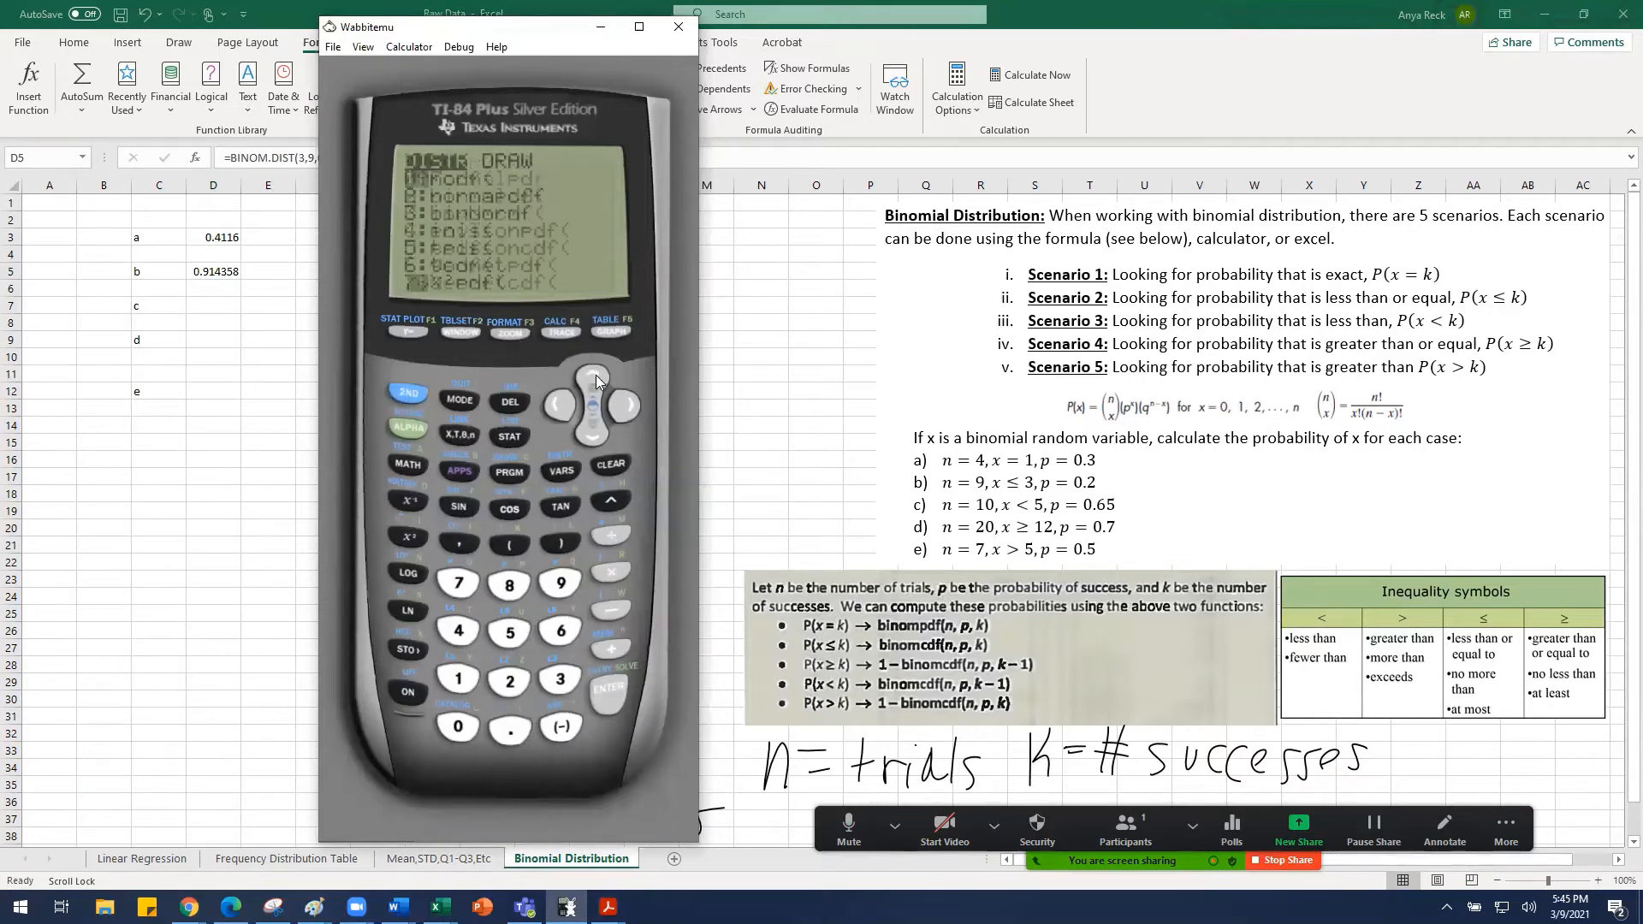
pyautogui.click(595, 374)
pyautogui.click(596, 375)
pyautogui.click(595, 375)
pyautogui.click(596, 375)
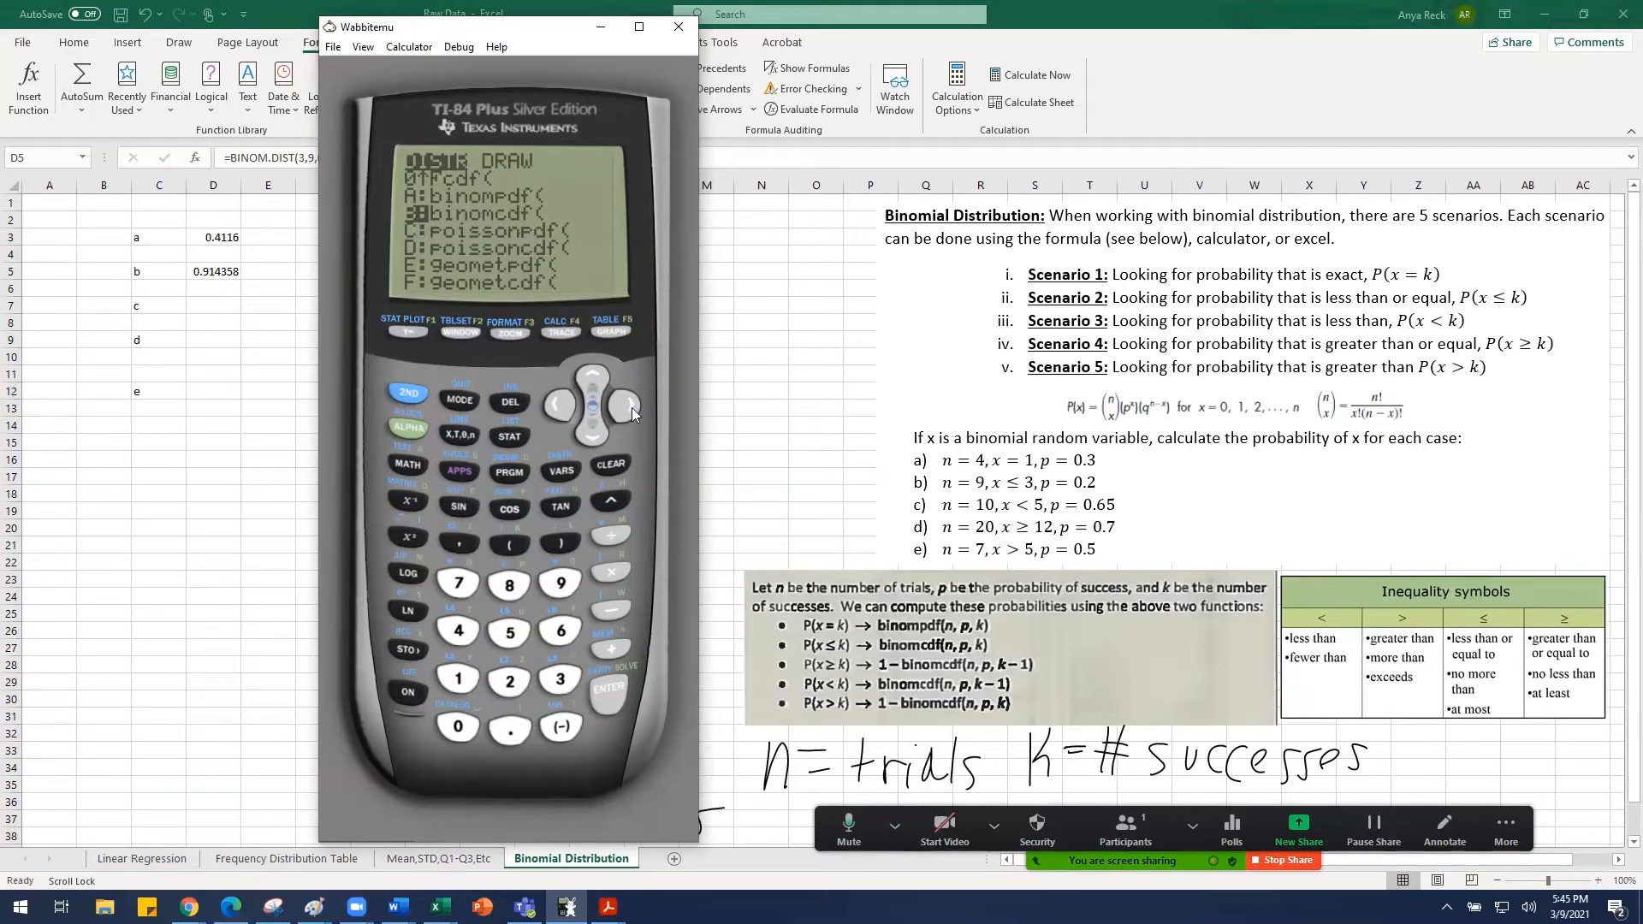
pyautogui.click(603, 689)
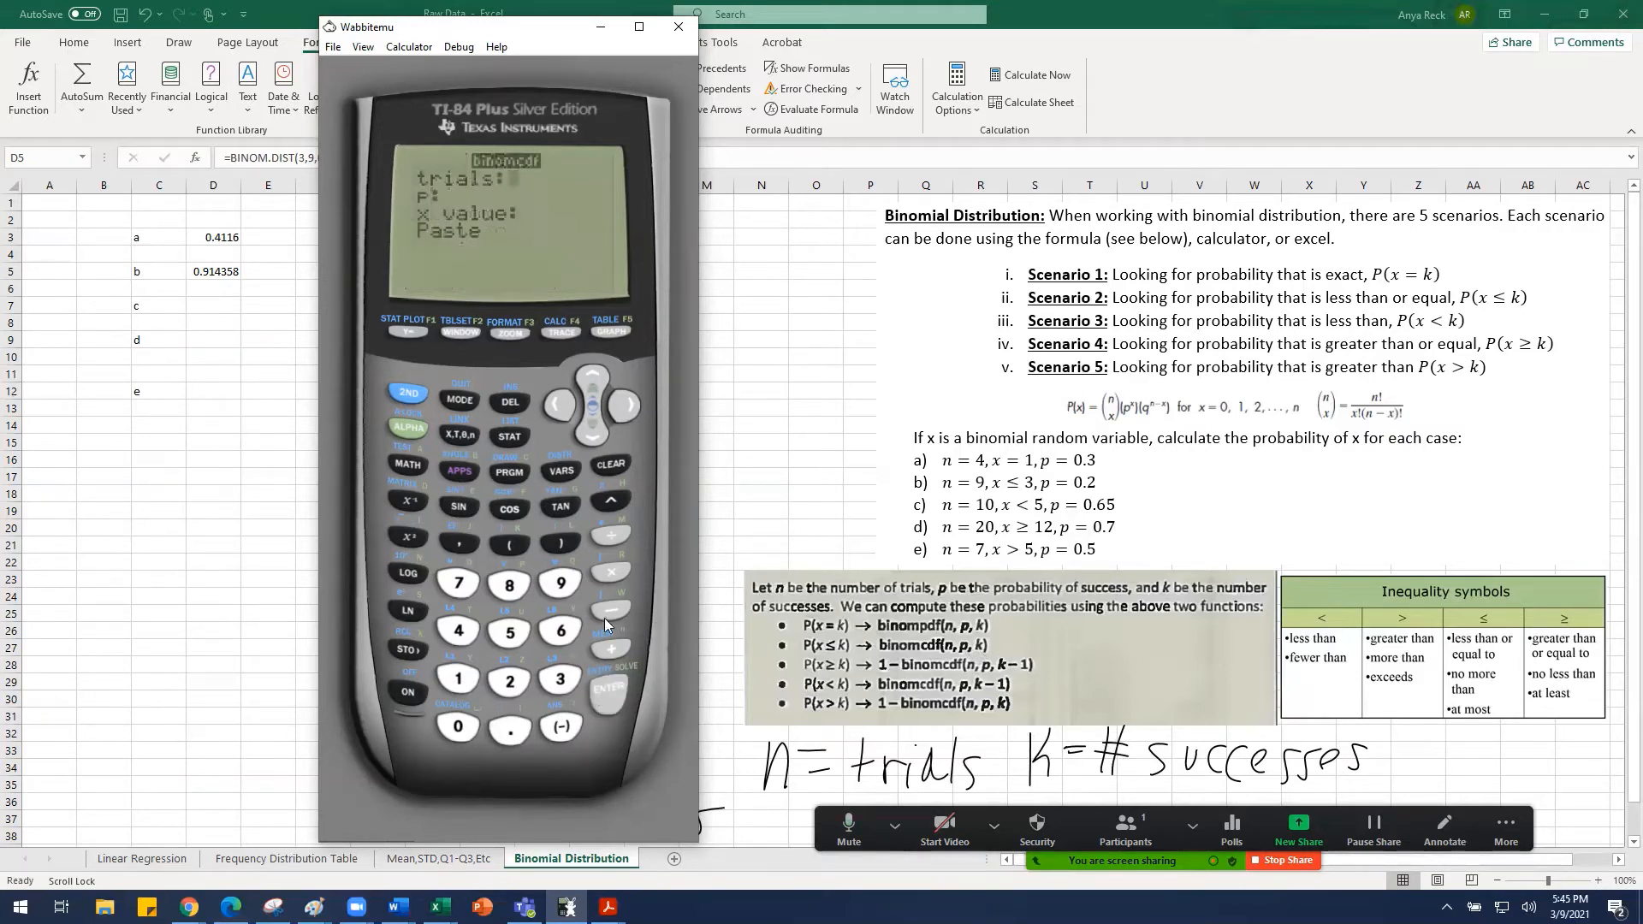
# Step: Evaluate binomcdf for case b with 9 trials, p 0.2 and x value 3
pyautogui.write('9')
pyautogui.press('Return')
pyautogui.write('0.2')
pyautogui.press('Return')
pyautogui.write('3')
pyautogui.press('Return')
pyautogui.click(614, 691)
pyautogui.click(614, 691)
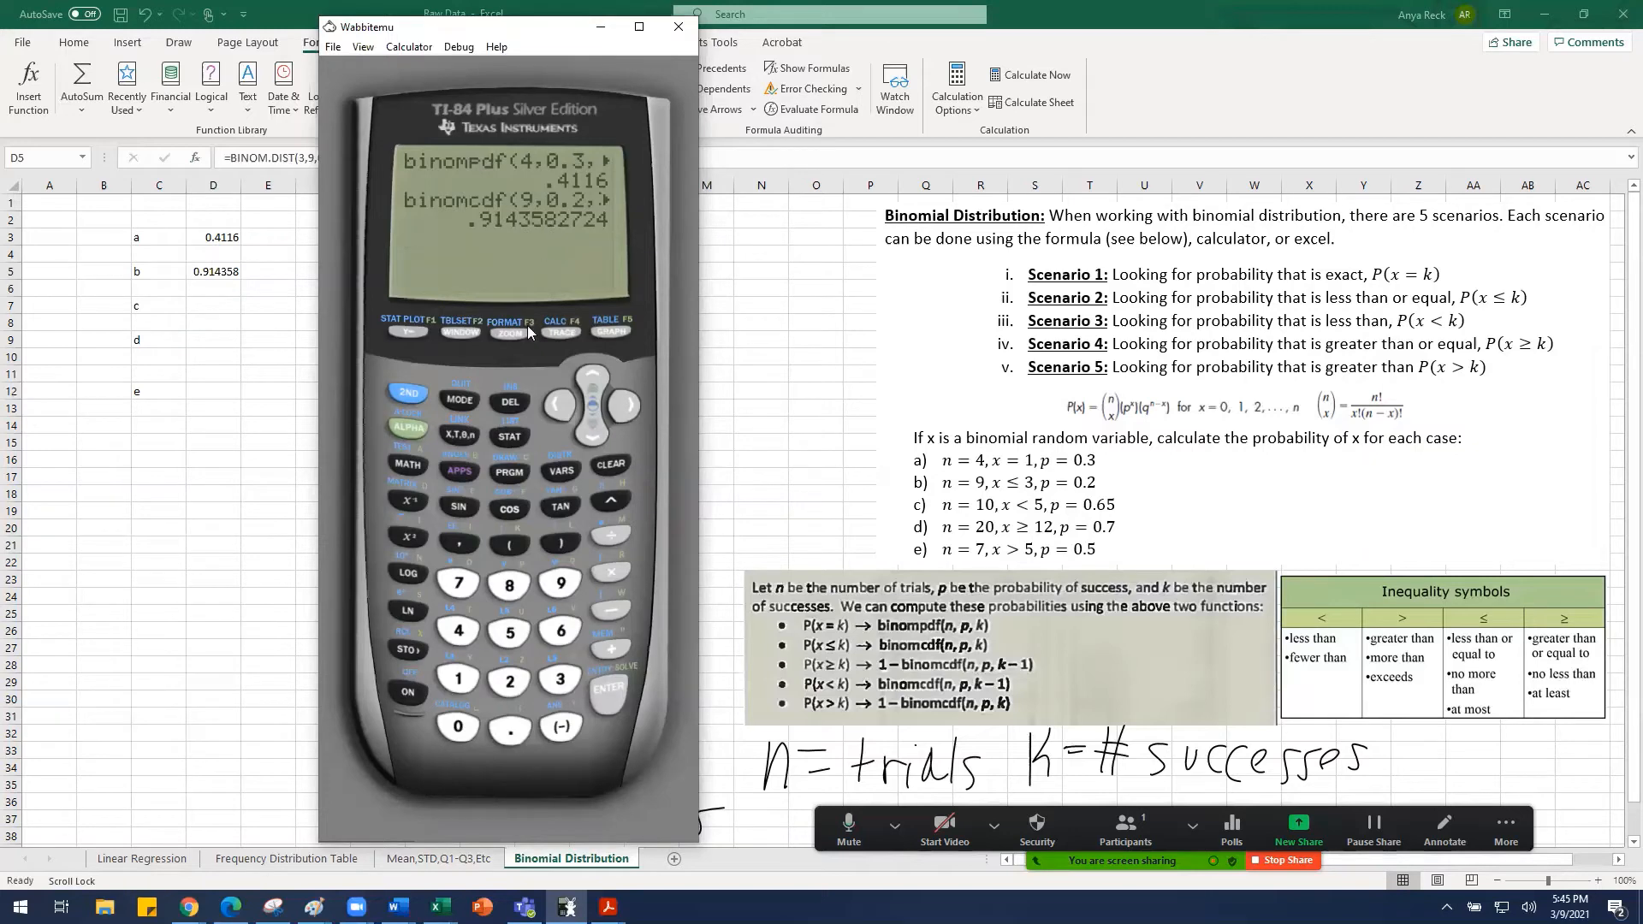
# Step: Return to Excel and insert the statistical function BINOM.DIST in cell D7 for case c
pyautogui.click(213, 313)
pyautogui.click(213, 313)
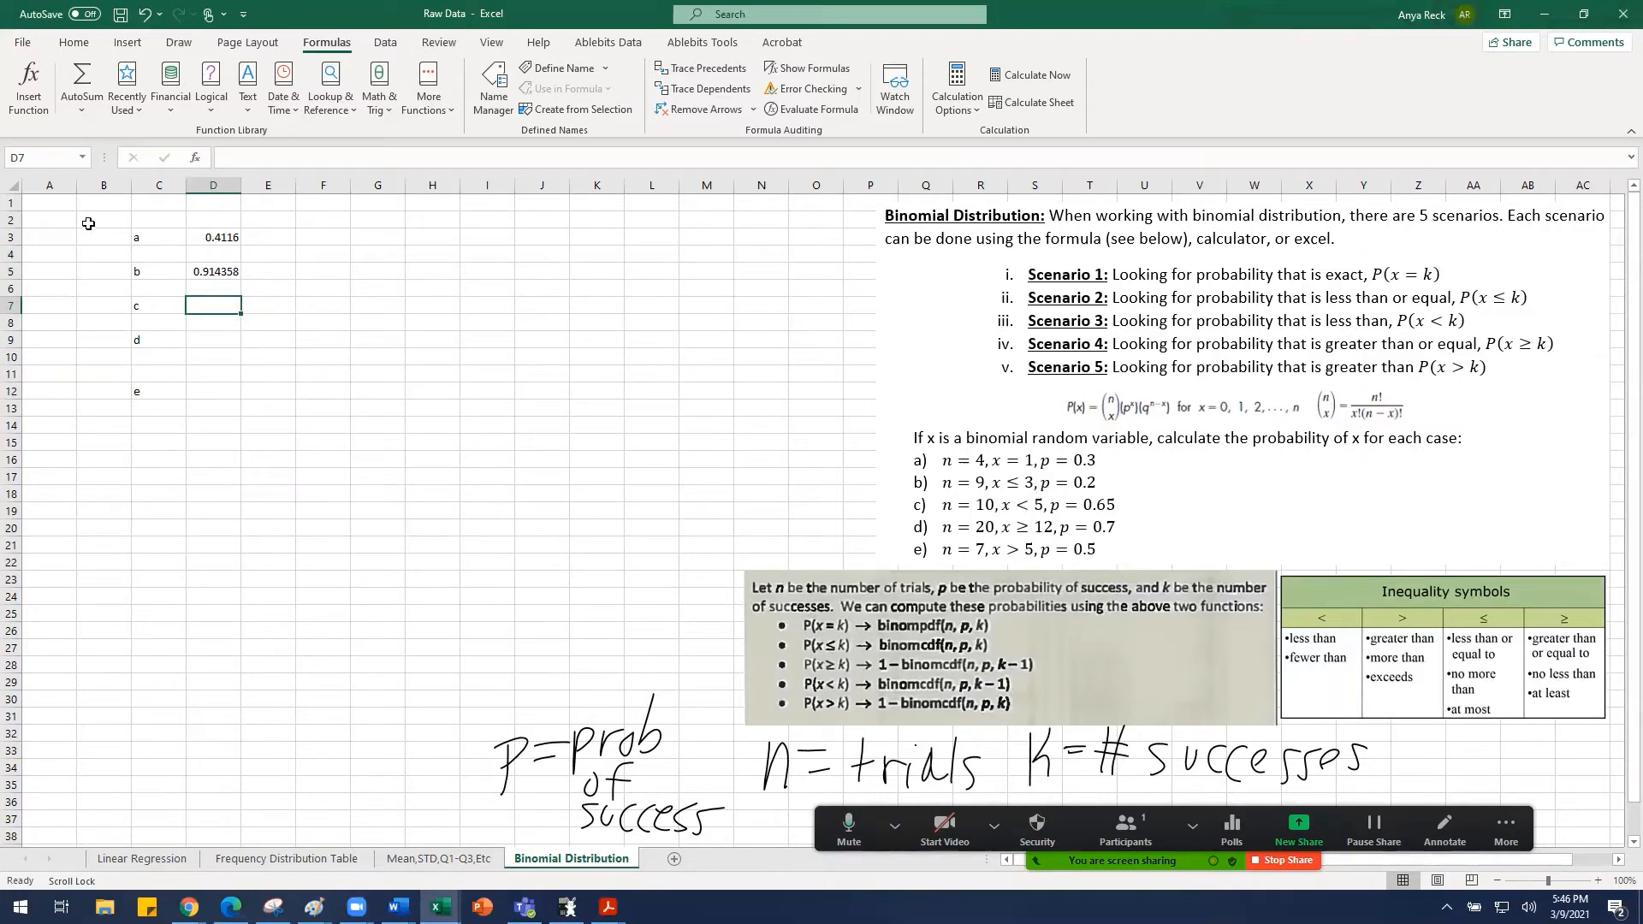
pyautogui.click(427, 89)
pyautogui.moveTo(450, 141)
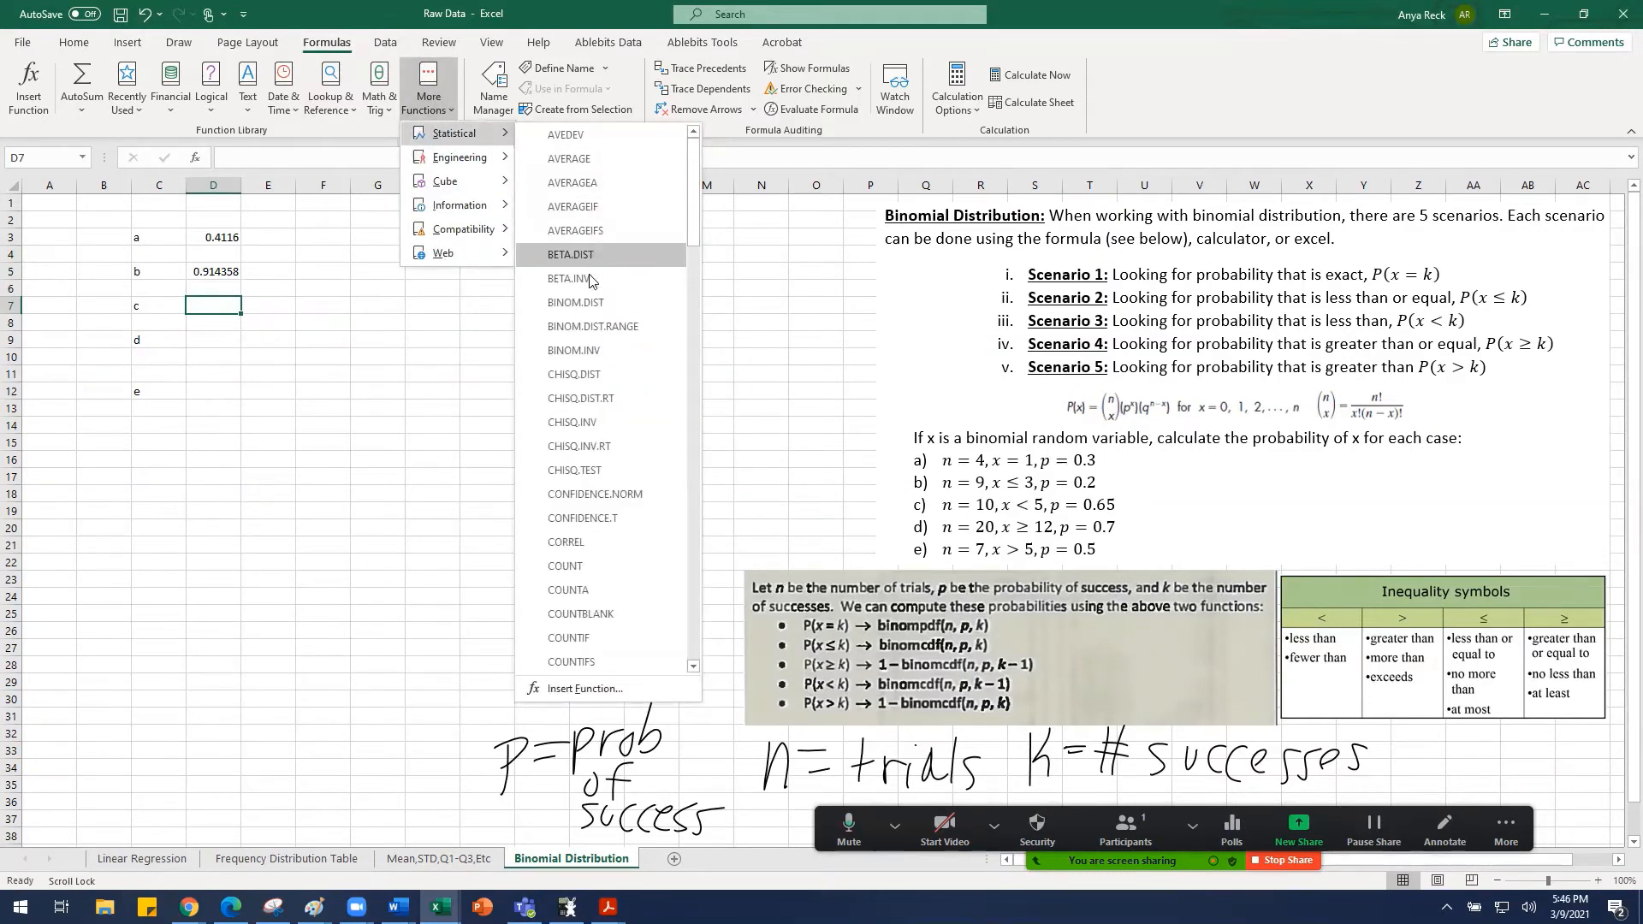
pyautogui.click(578, 303)
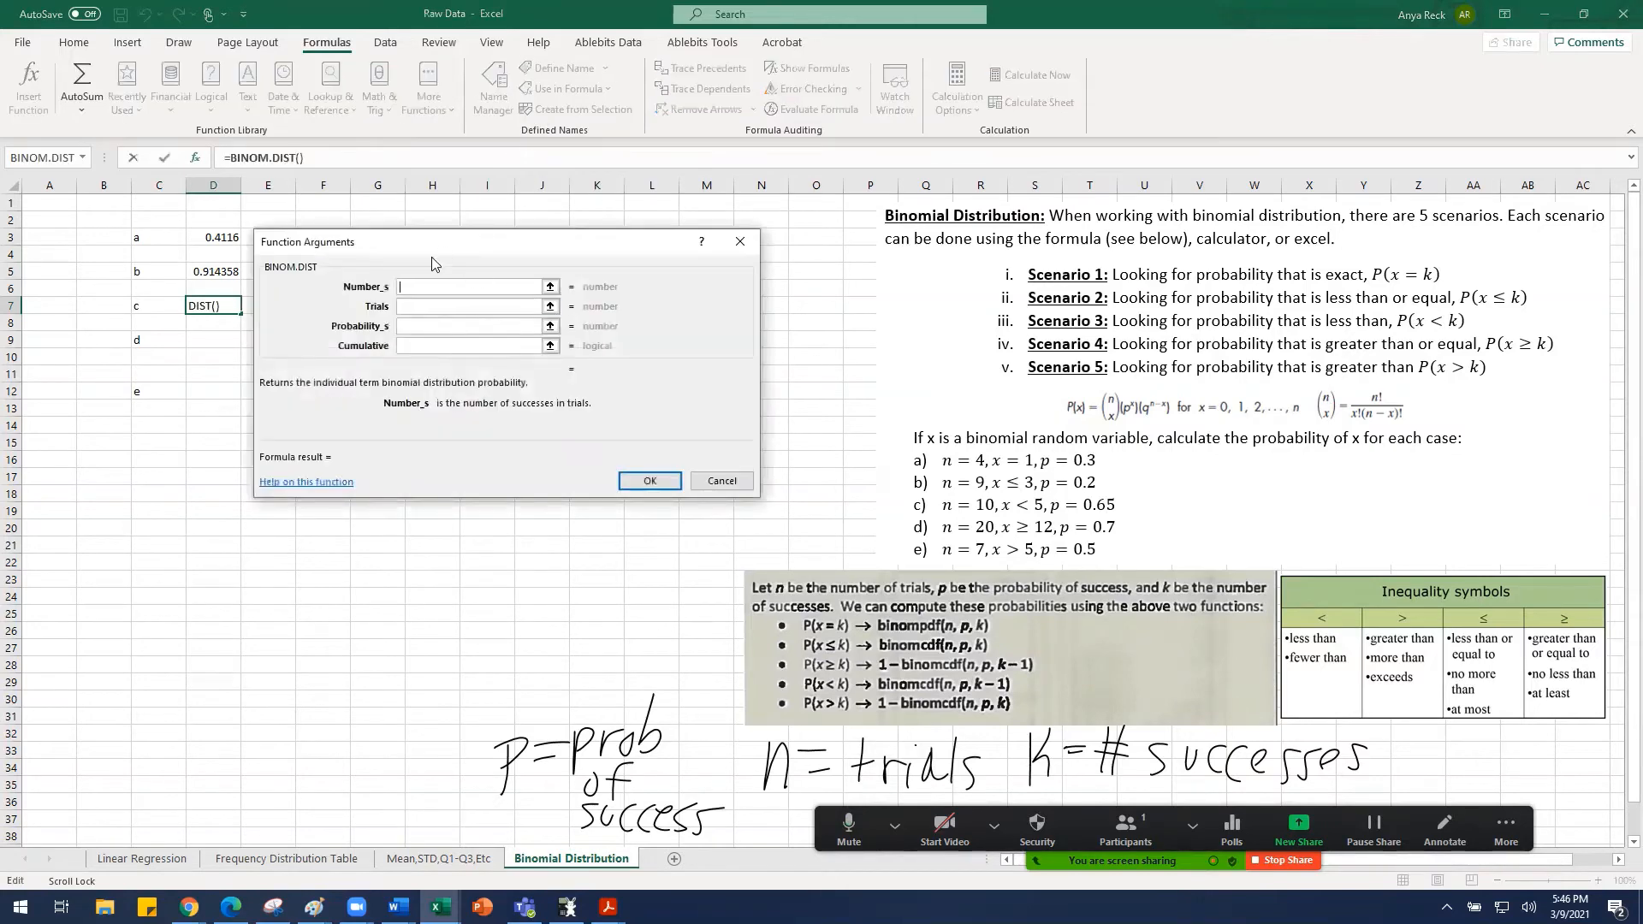
# Step: Complete the case c BINOM.DIST function with 5-1 successes, 10 trials, success probability 0.65 and Cumulative TRUE
pyautogui.write('5-1')
pyautogui.moveTo(445, 250); pyautogui.dragTo(468, 228)
pyautogui.click(460, 286)
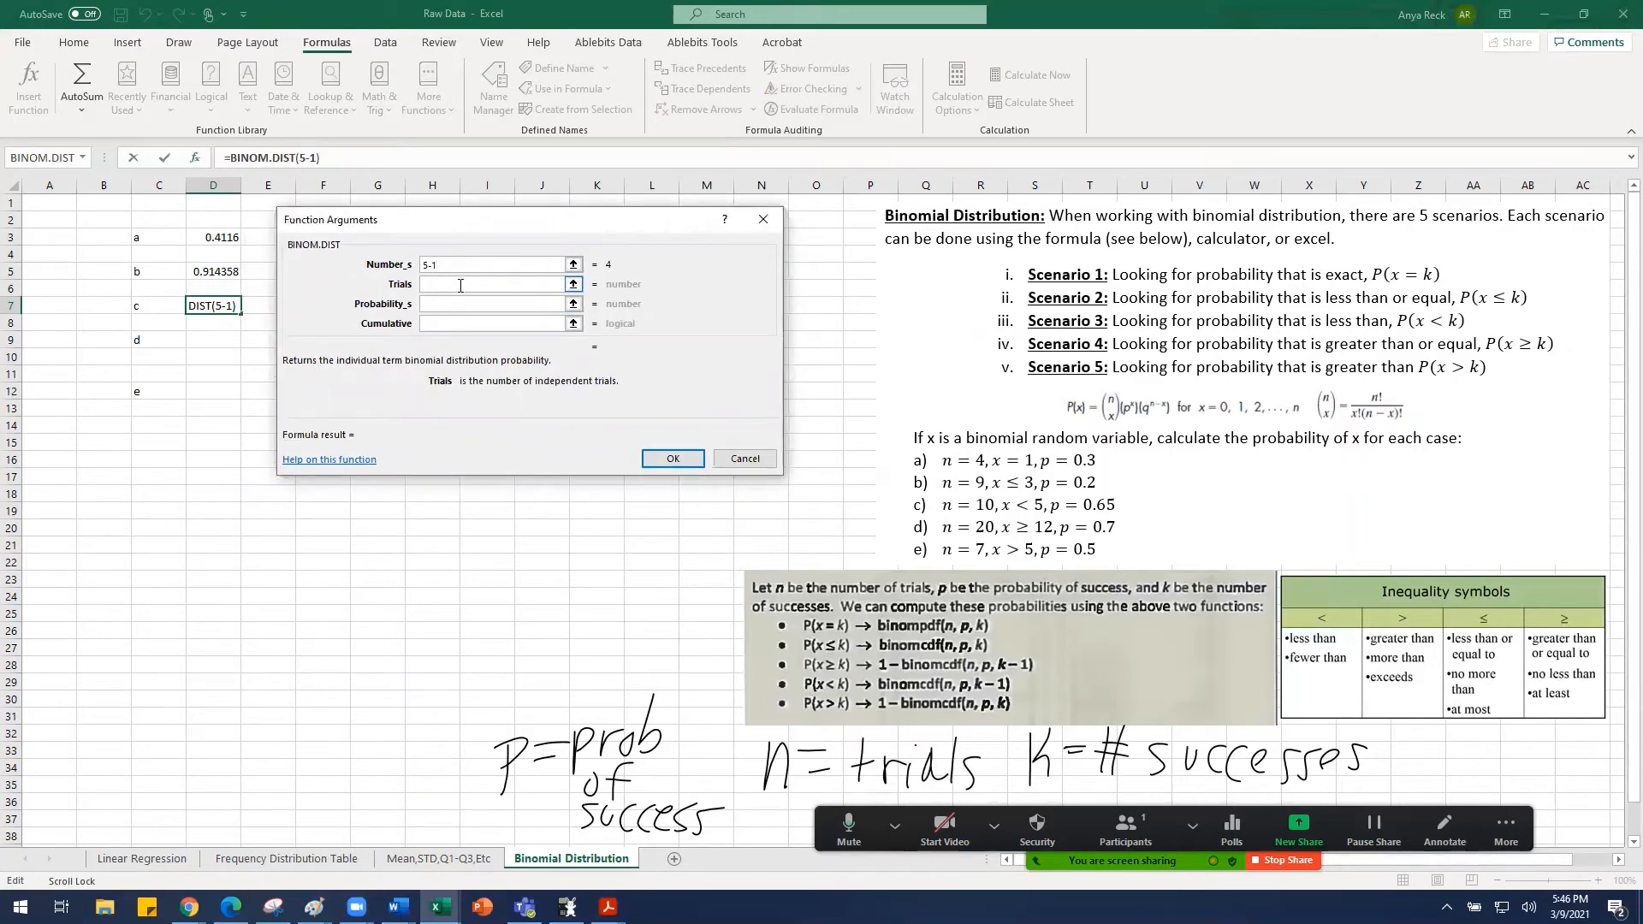
pyautogui.write('10')
pyautogui.click(443, 301)
pyautogui.write('0.65')
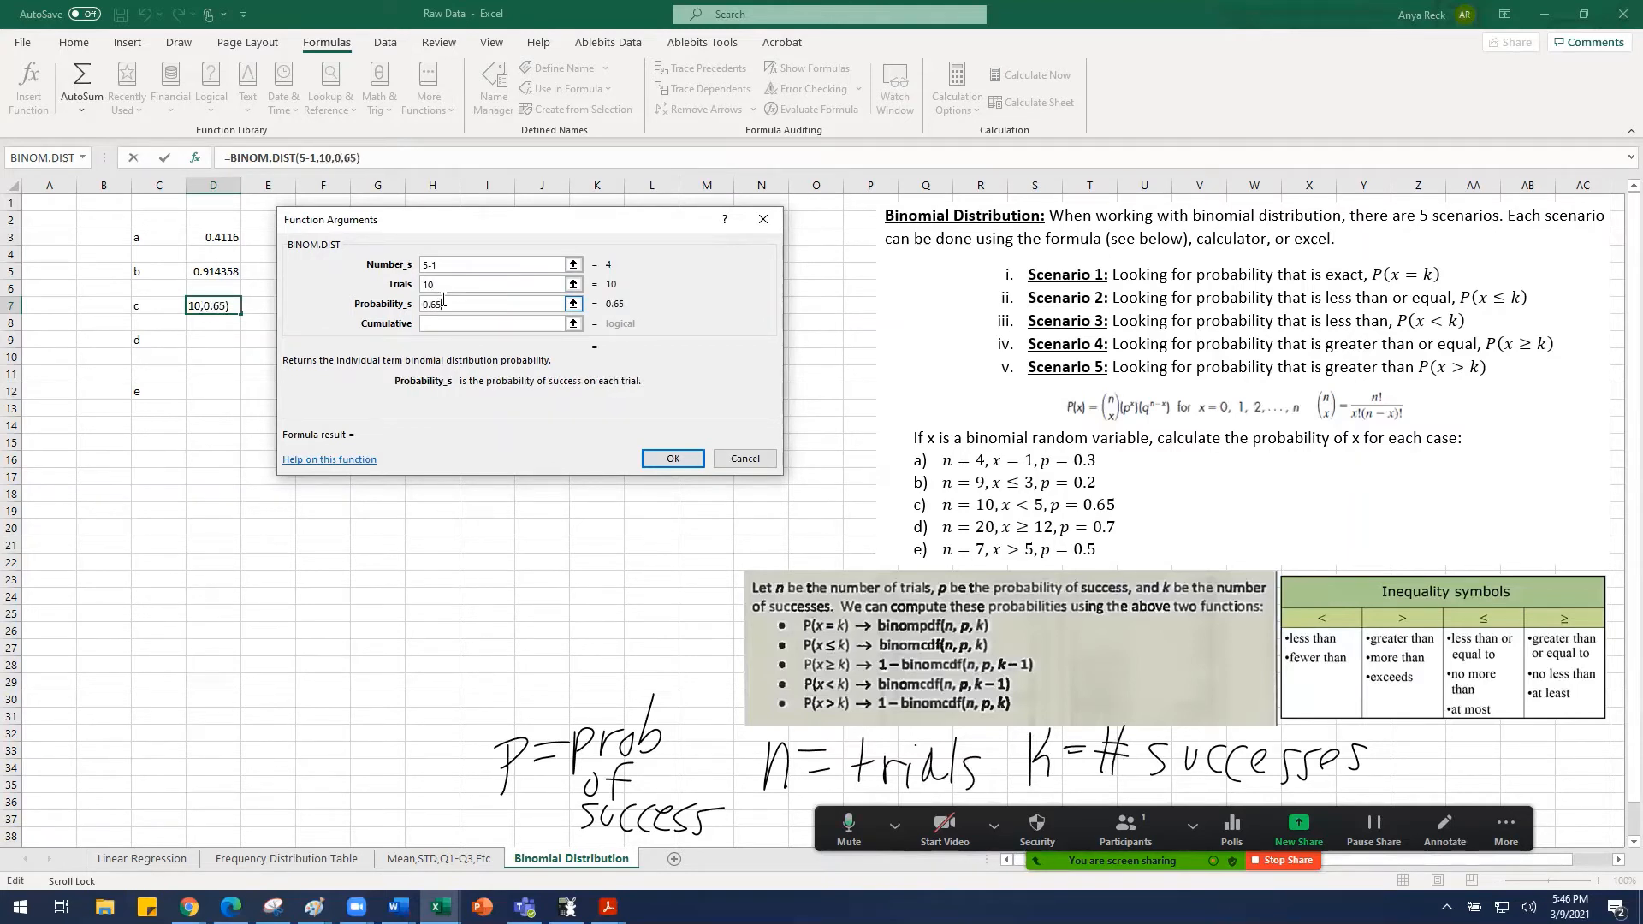
pyautogui.click(454, 323)
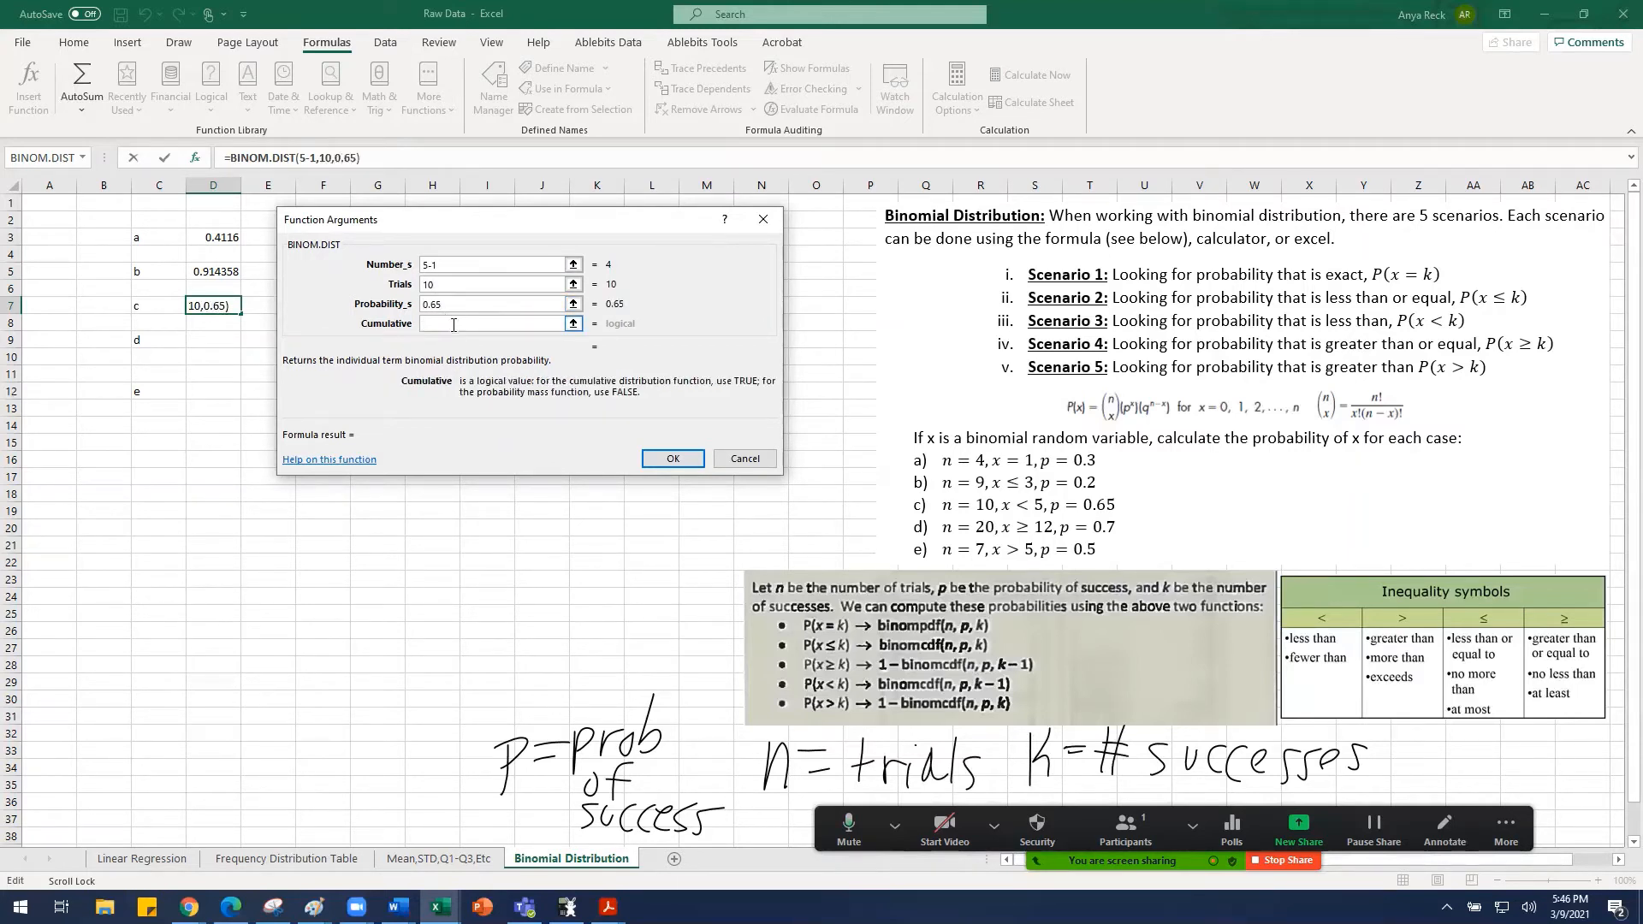
pyautogui.write('TRUE')
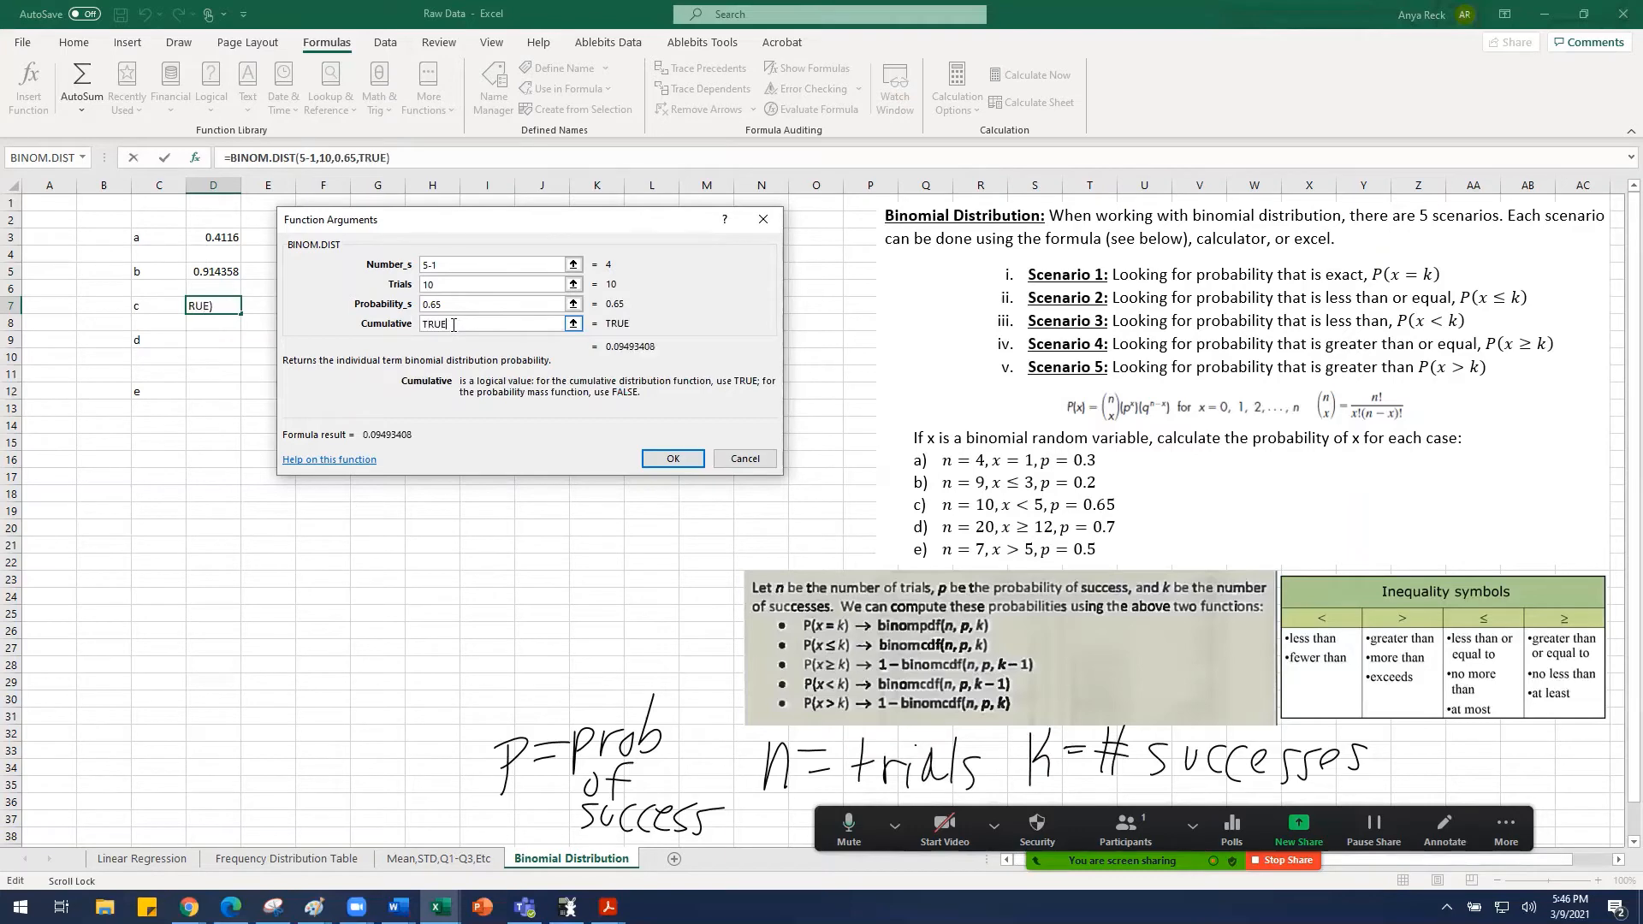
pyautogui.click(672, 459)
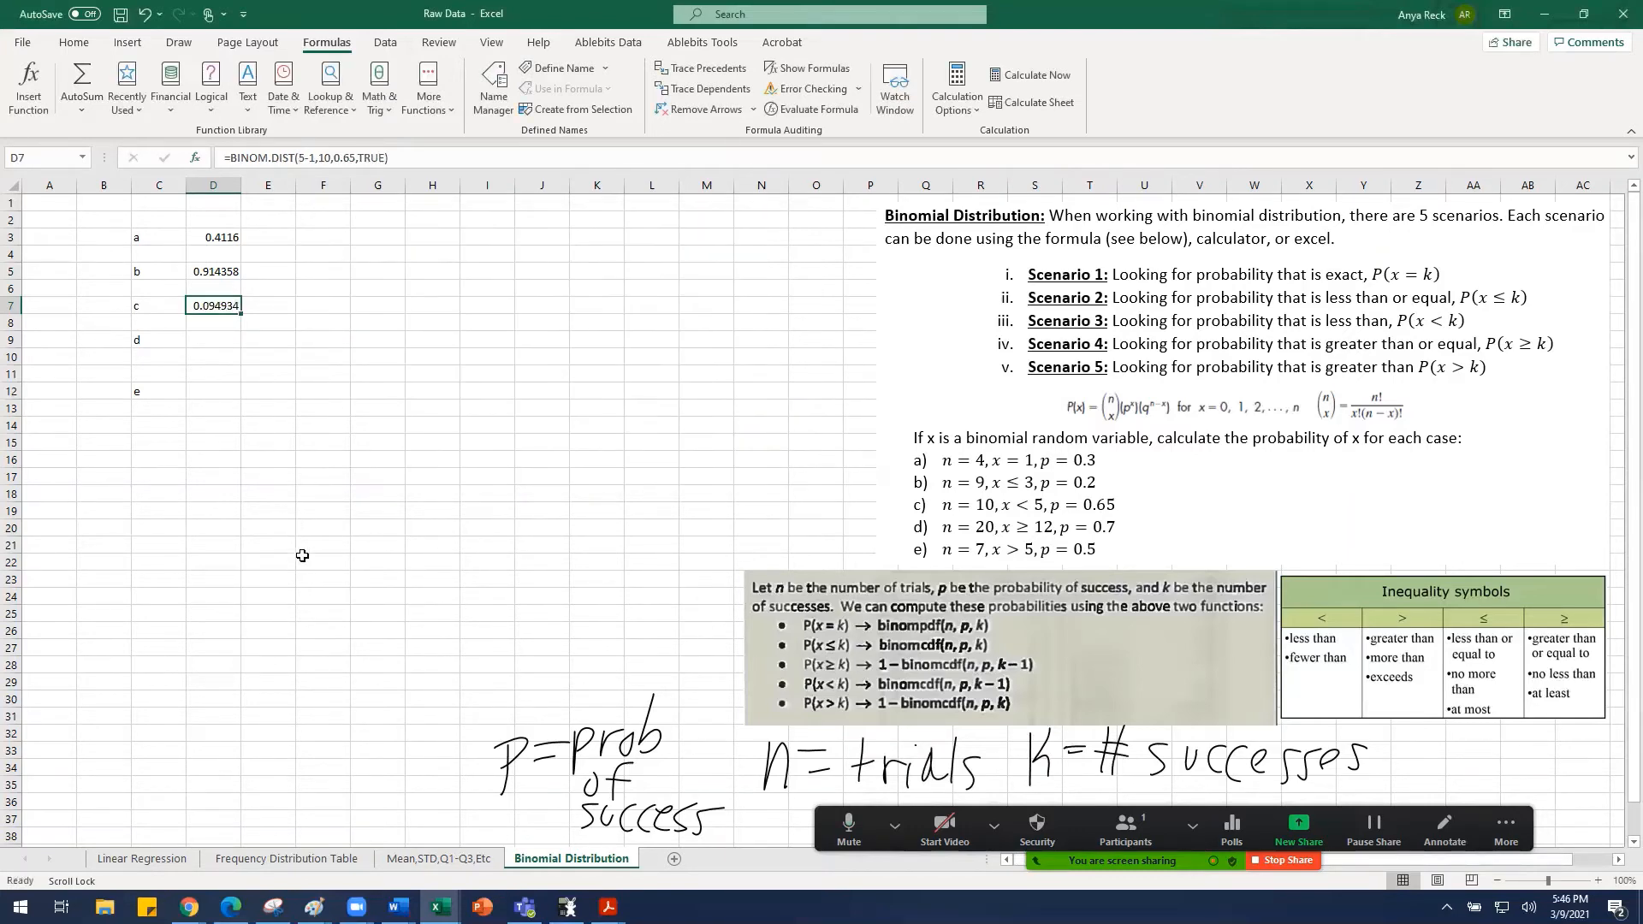
# Step: Go back to the Wabbitemu calculator and open binomcdf from its distribution functions for case c
pyautogui.click(568, 907)
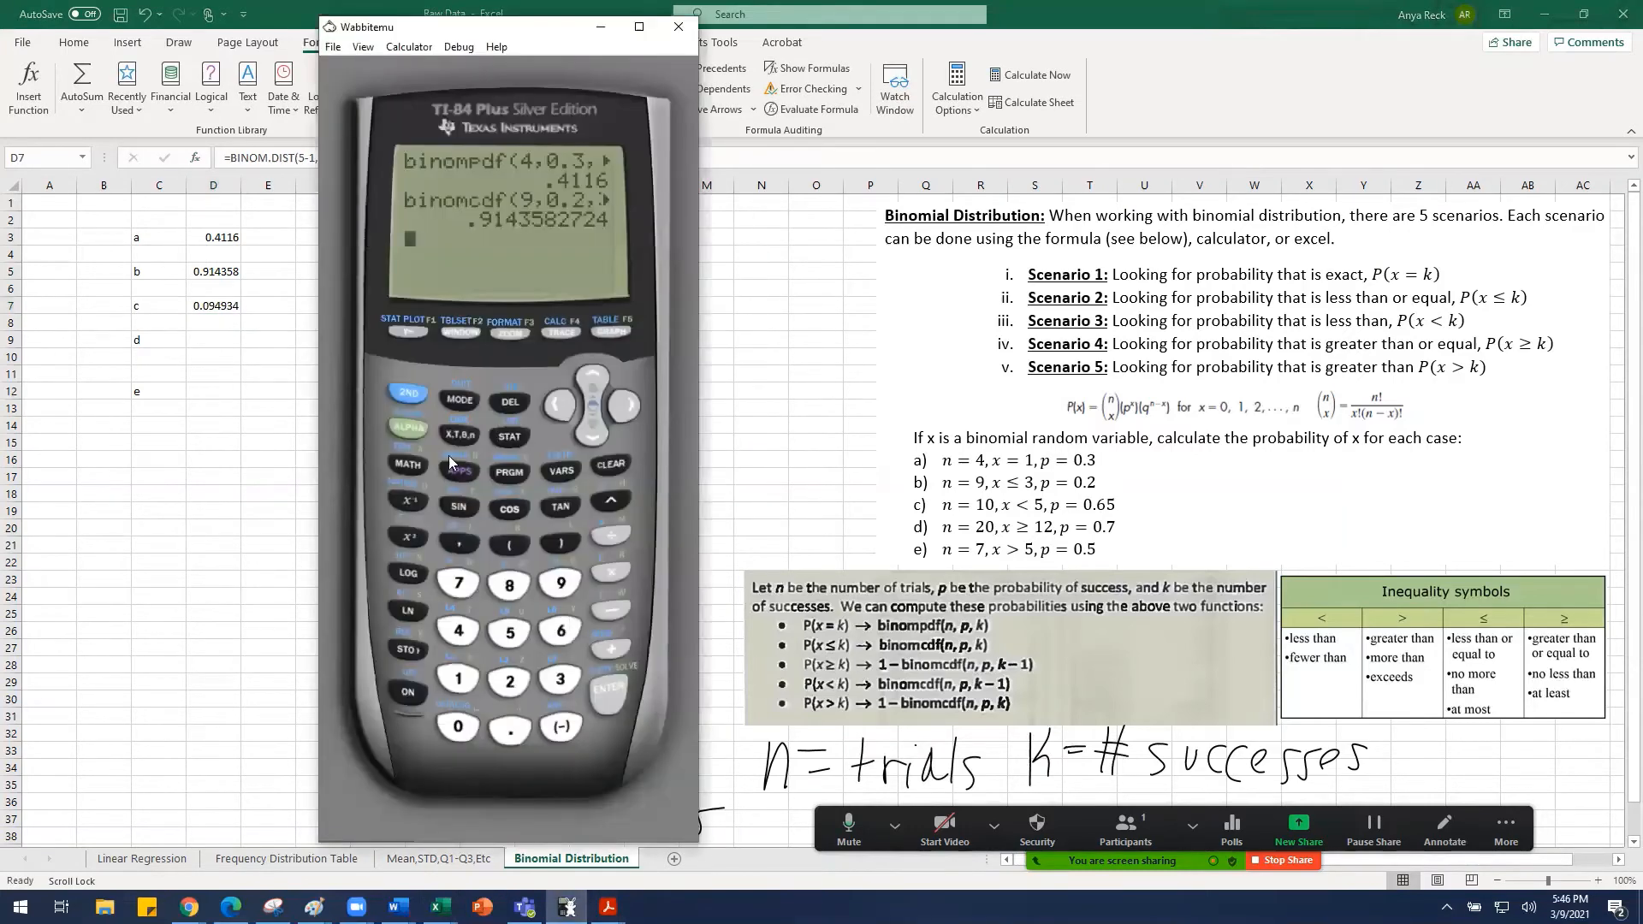
pyautogui.click(558, 470)
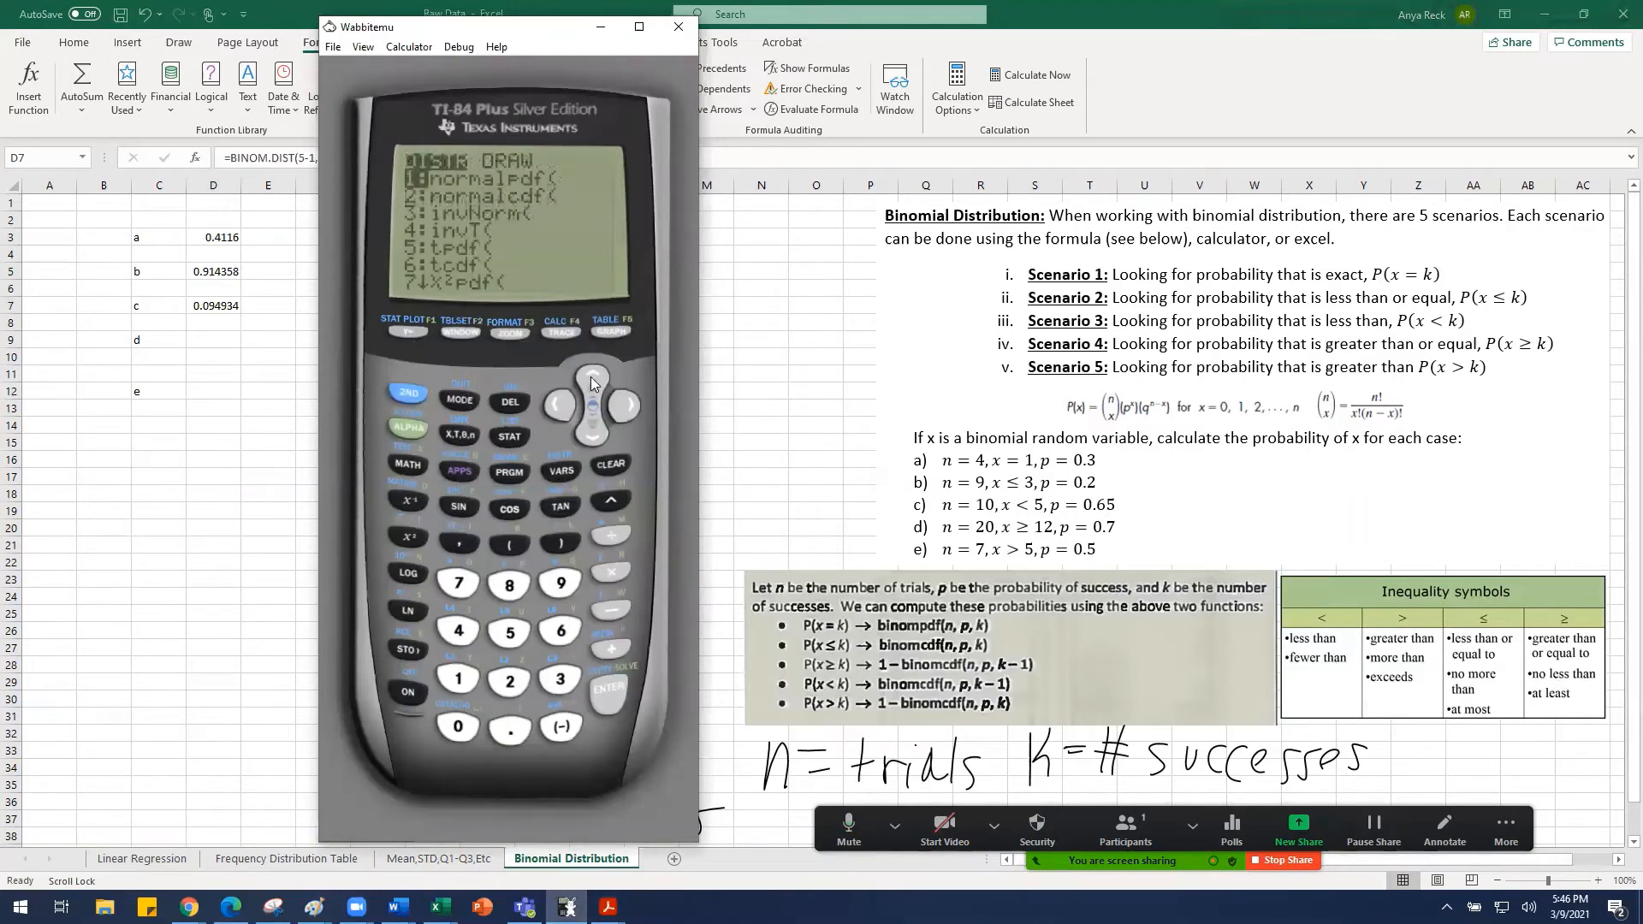
pyautogui.click(591, 376)
pyautogui.click(590, 376)
pyautogui.click(591, 376)
pyautogui.click(590, 377)
pyautogui.click(591, 377)
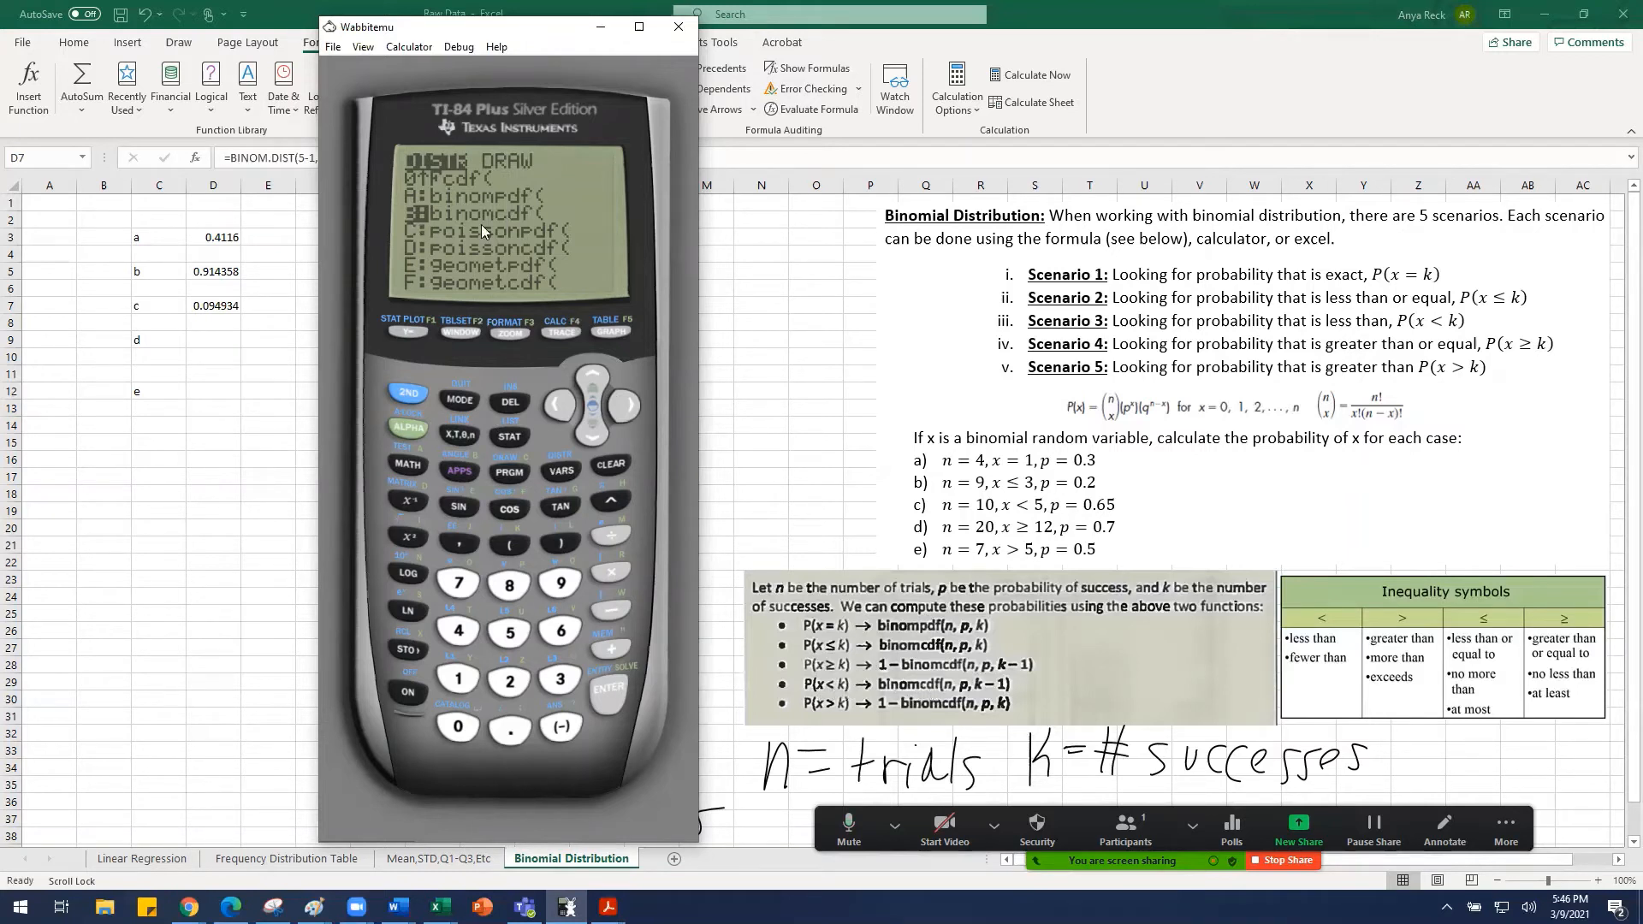
pyautogui.click(609, 693)
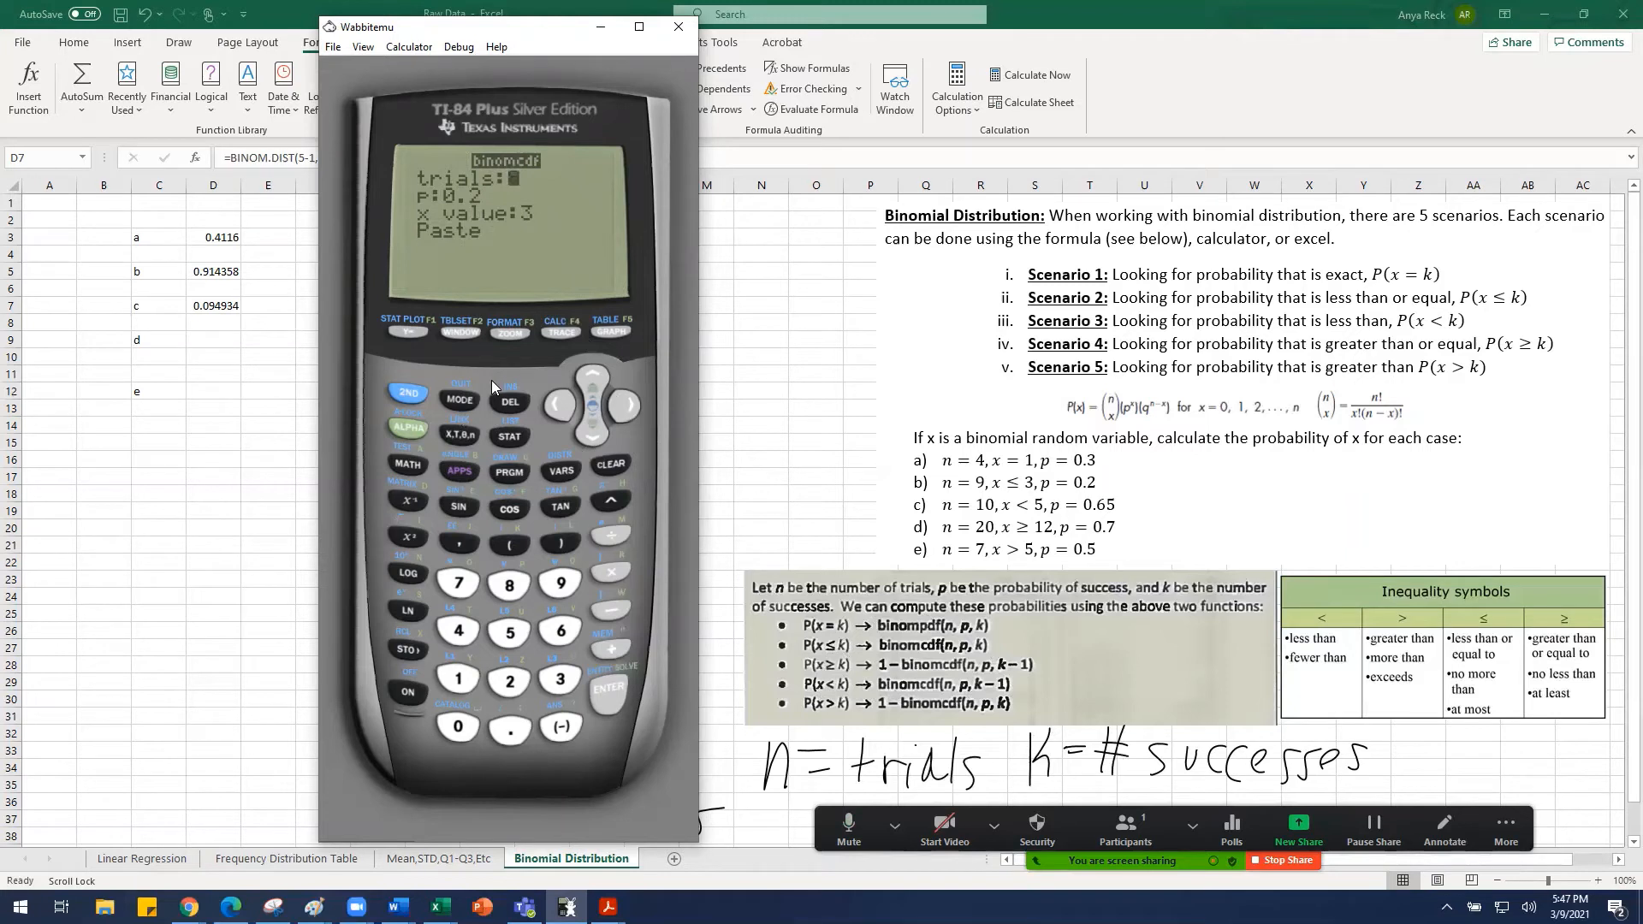
# Step: Evaluate binomcdf for case c with 10 trials, p 0.65 and x value 5-1
pyautogui.write('10')
pyautogui.press('Return')
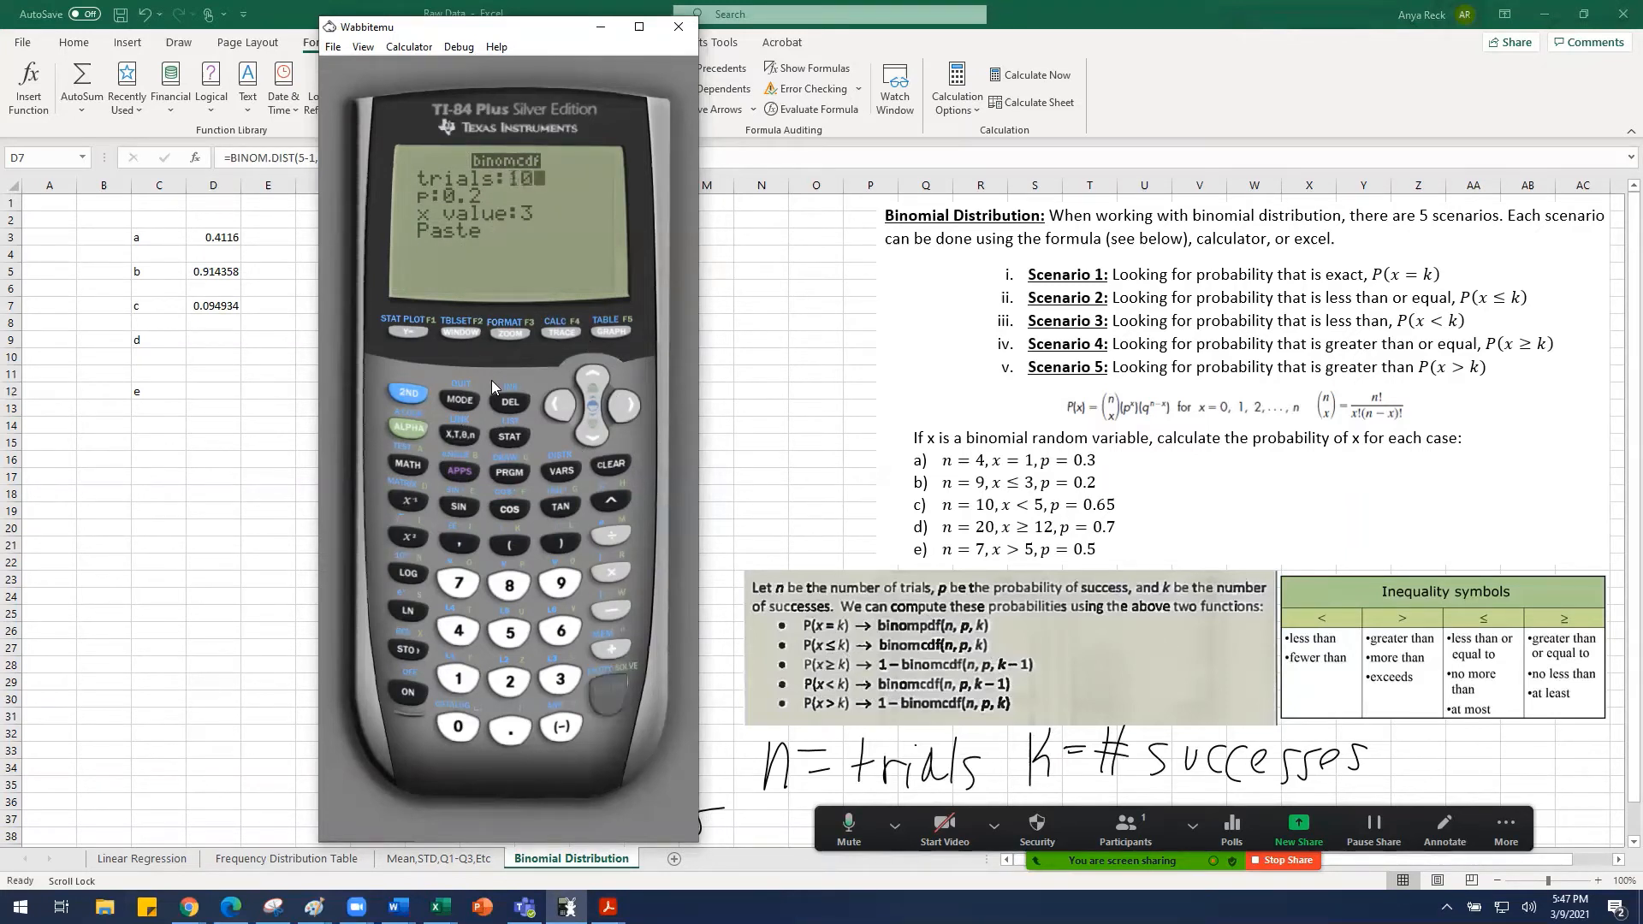
pyautogui.write('0.65')
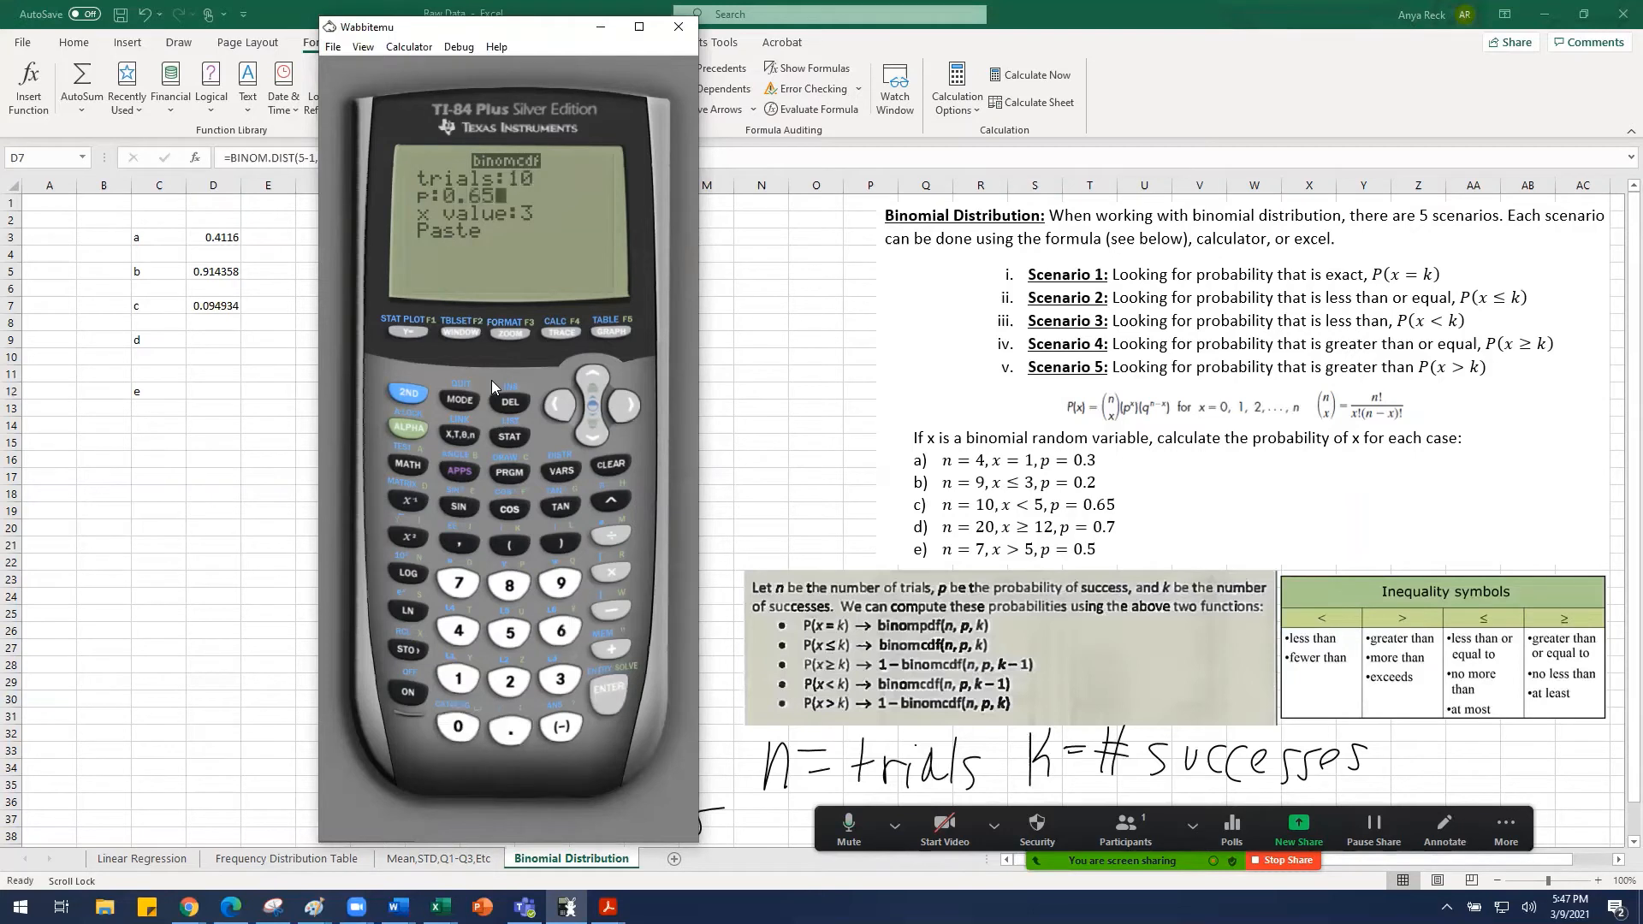
pyautogui.press('Return')
pyautogui.write('5')
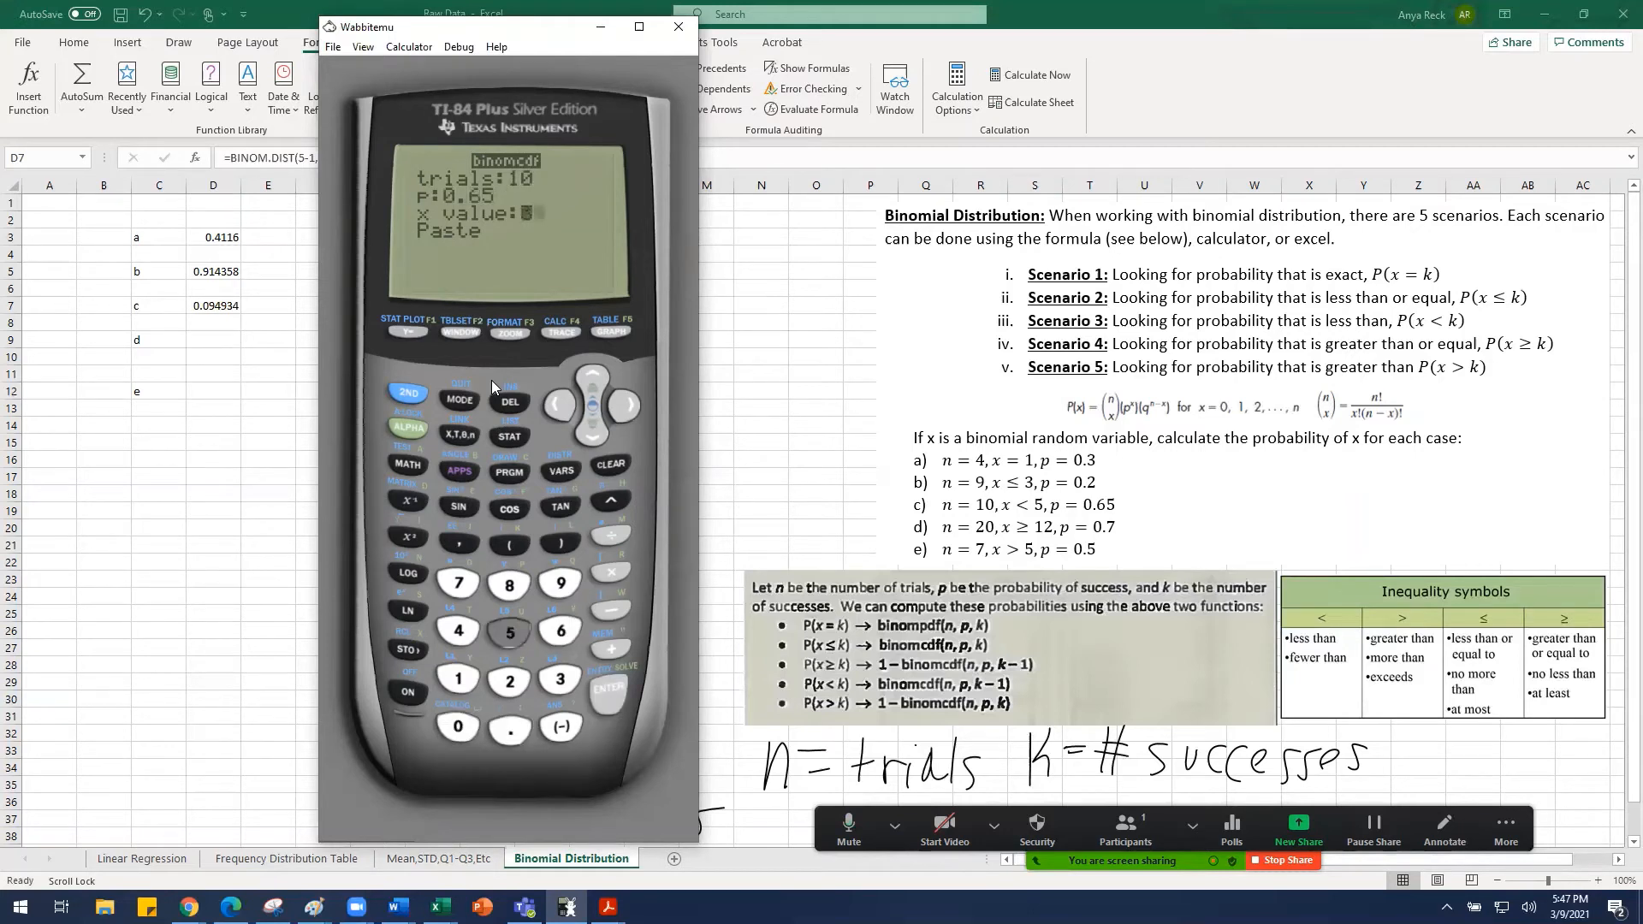
pyautogui.write('-1')
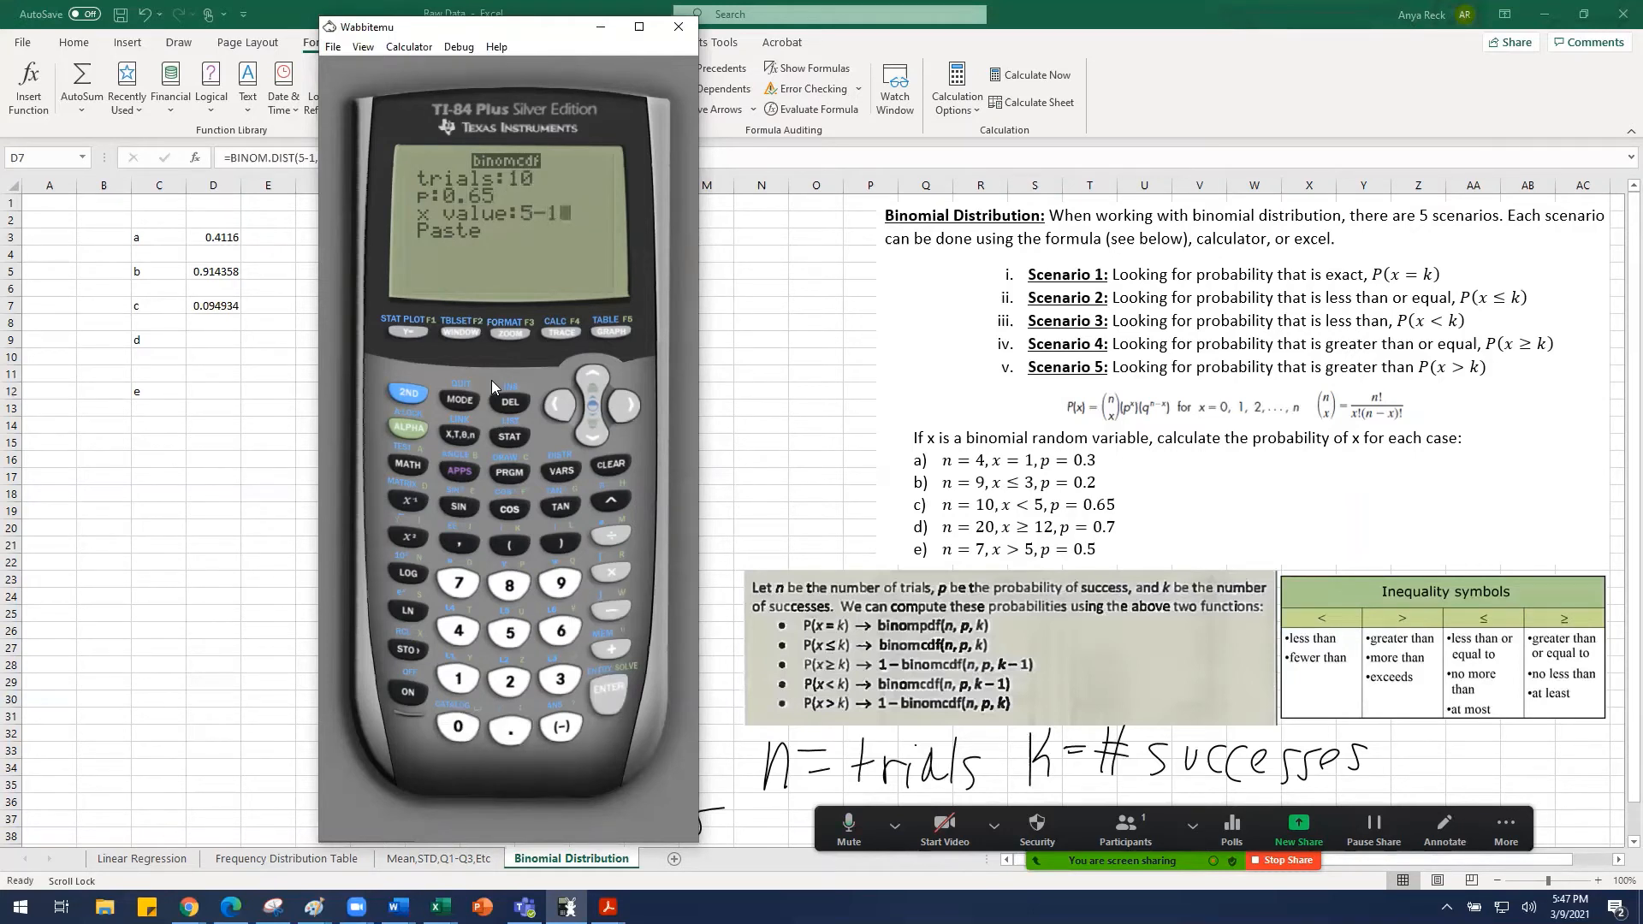
pyautogui.click(602, 440)
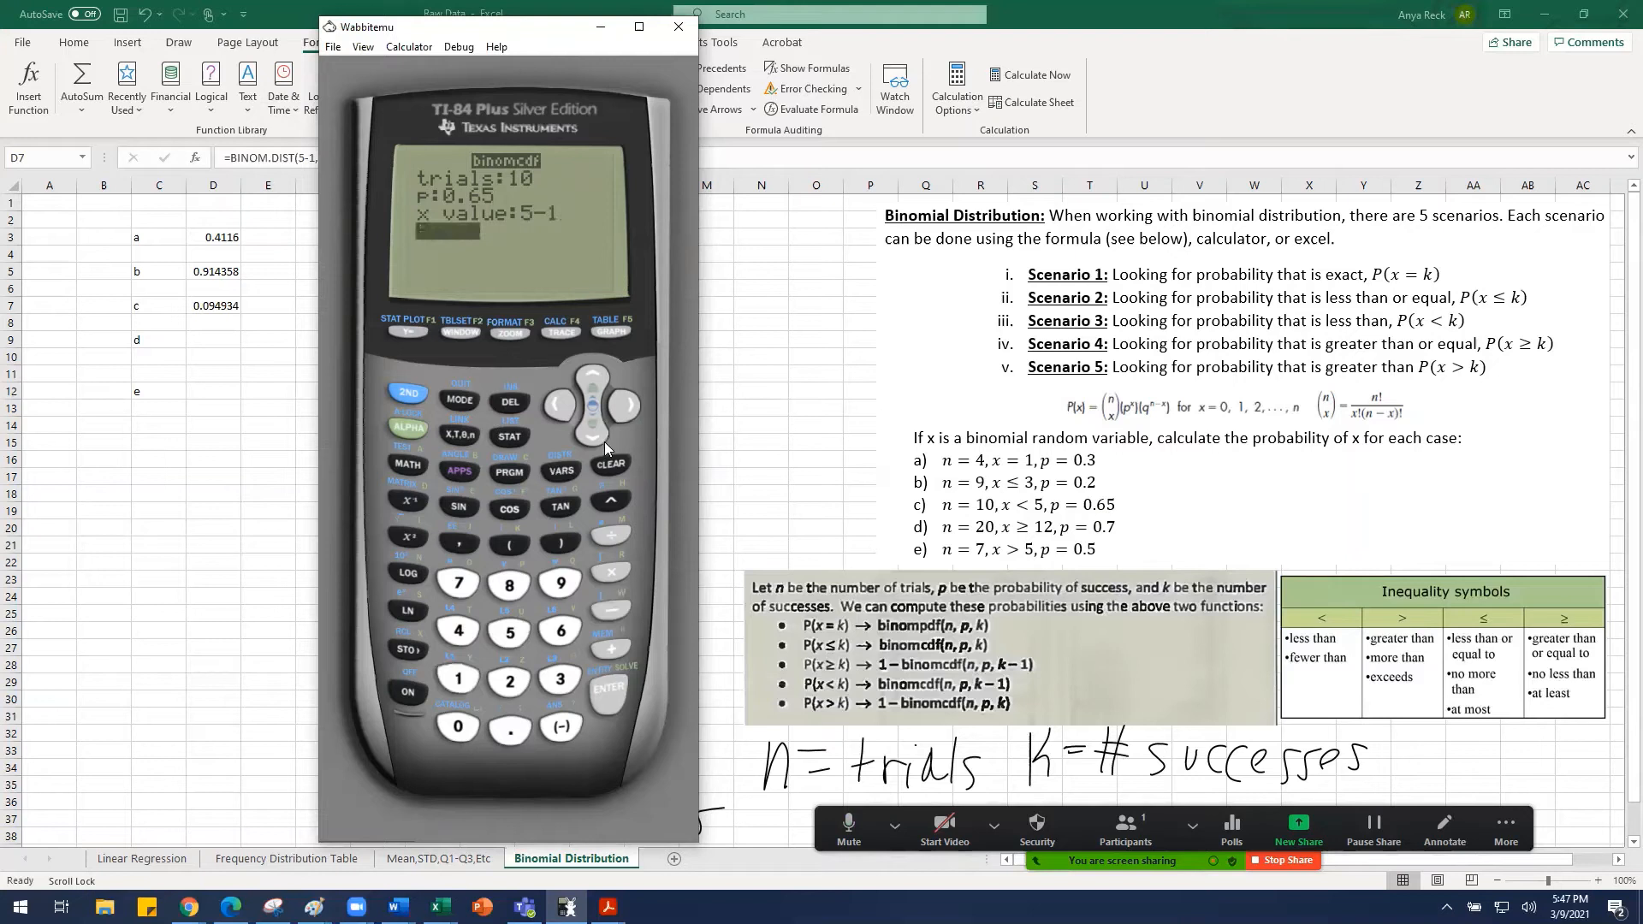
pyautogui.click(616, 700)
pyautogui.click(616, 700)
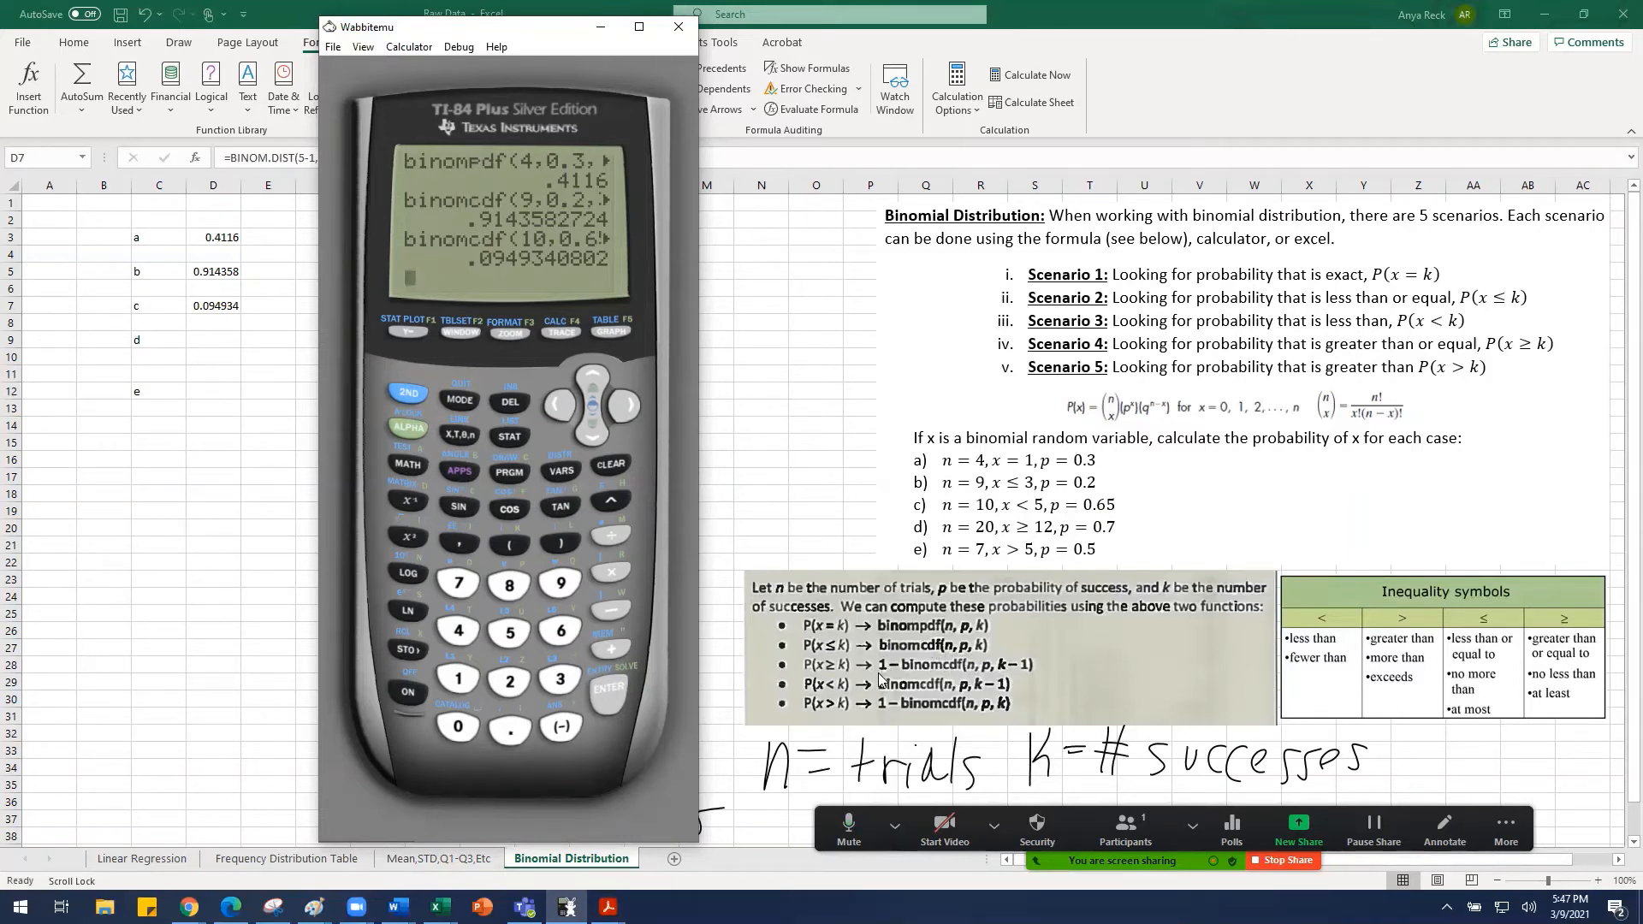
# Step: Return to Excel and insert the statistical function BINOM.DIST in cell D9 for case d
pyautogui.click(196, 339)
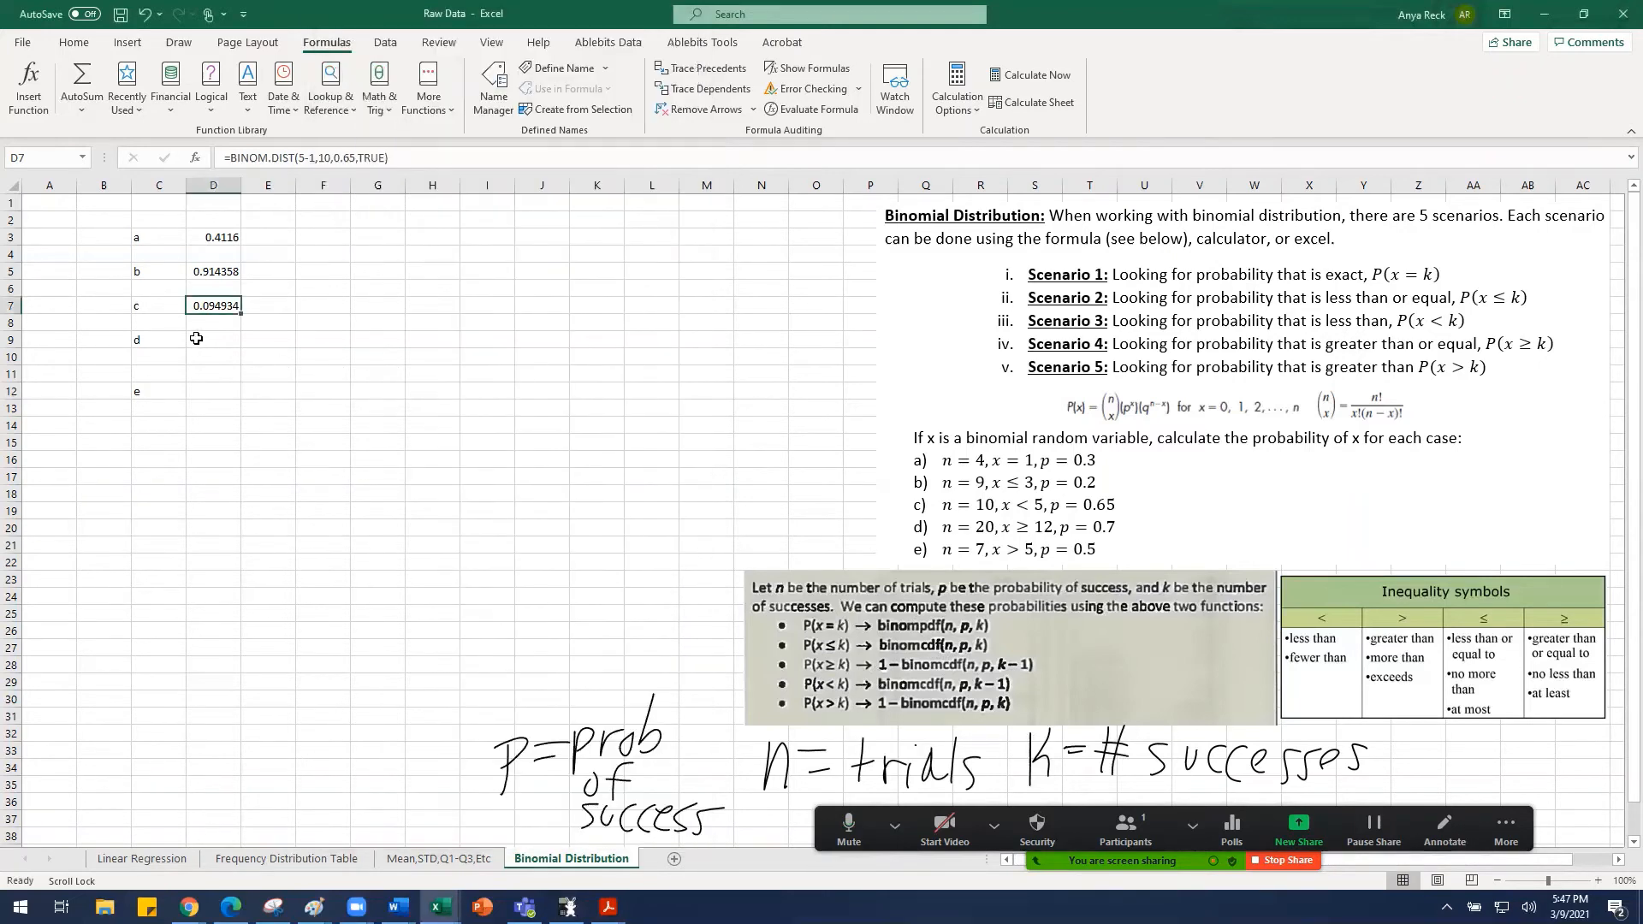
pyautogui.click(431, 83)
pyautogui.moveTo(455, 135)
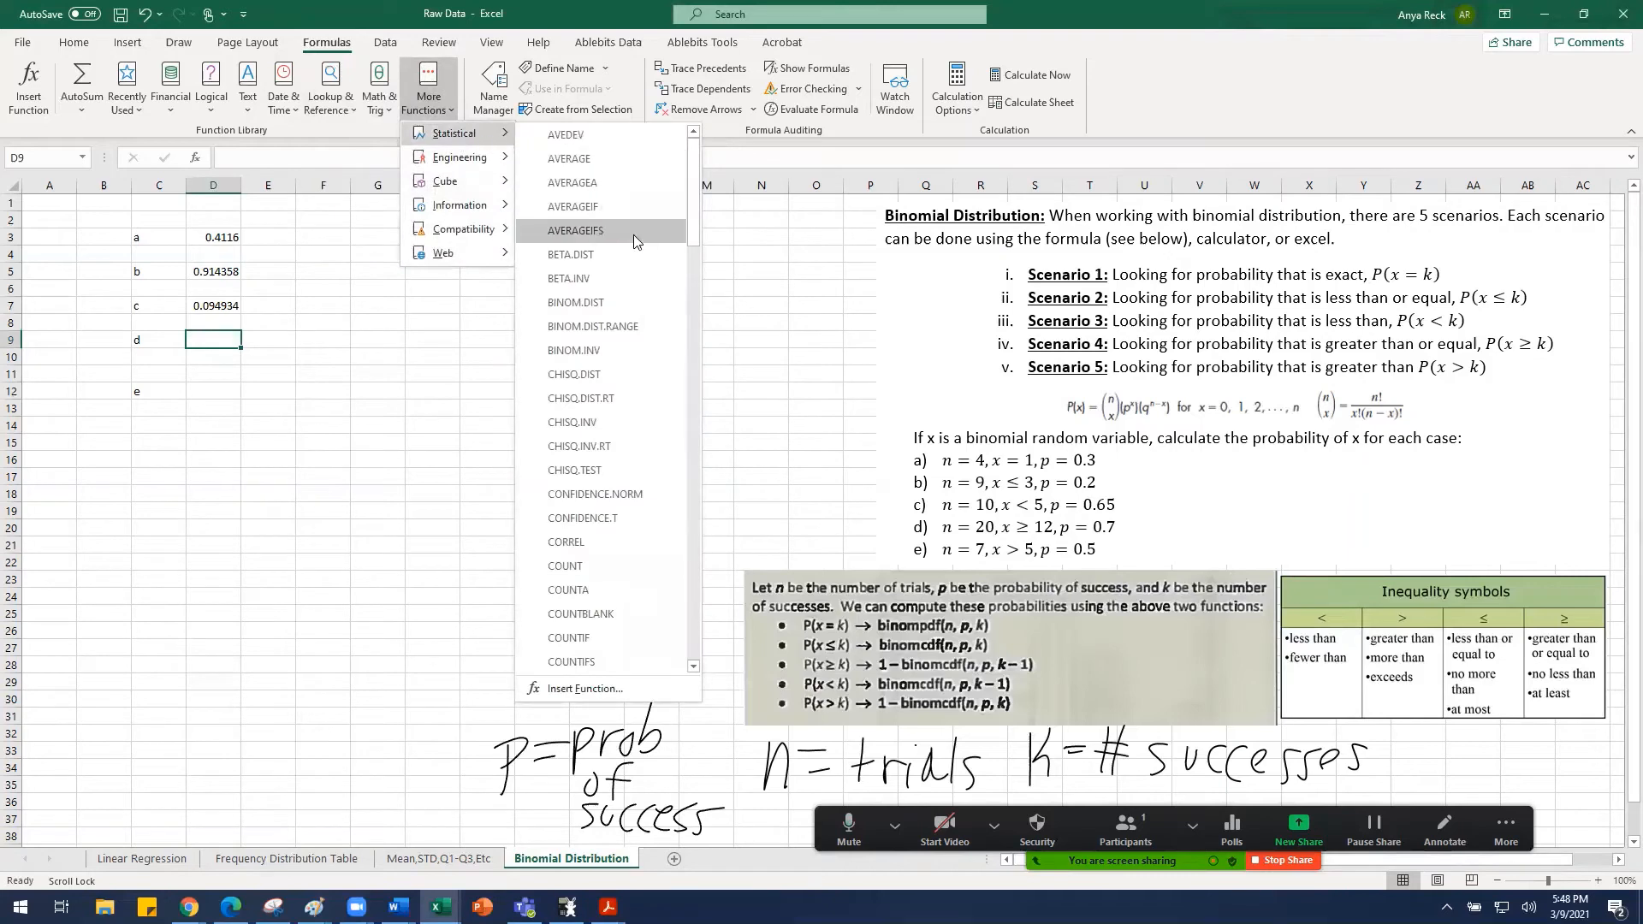
pyautogui.click(575, 303)
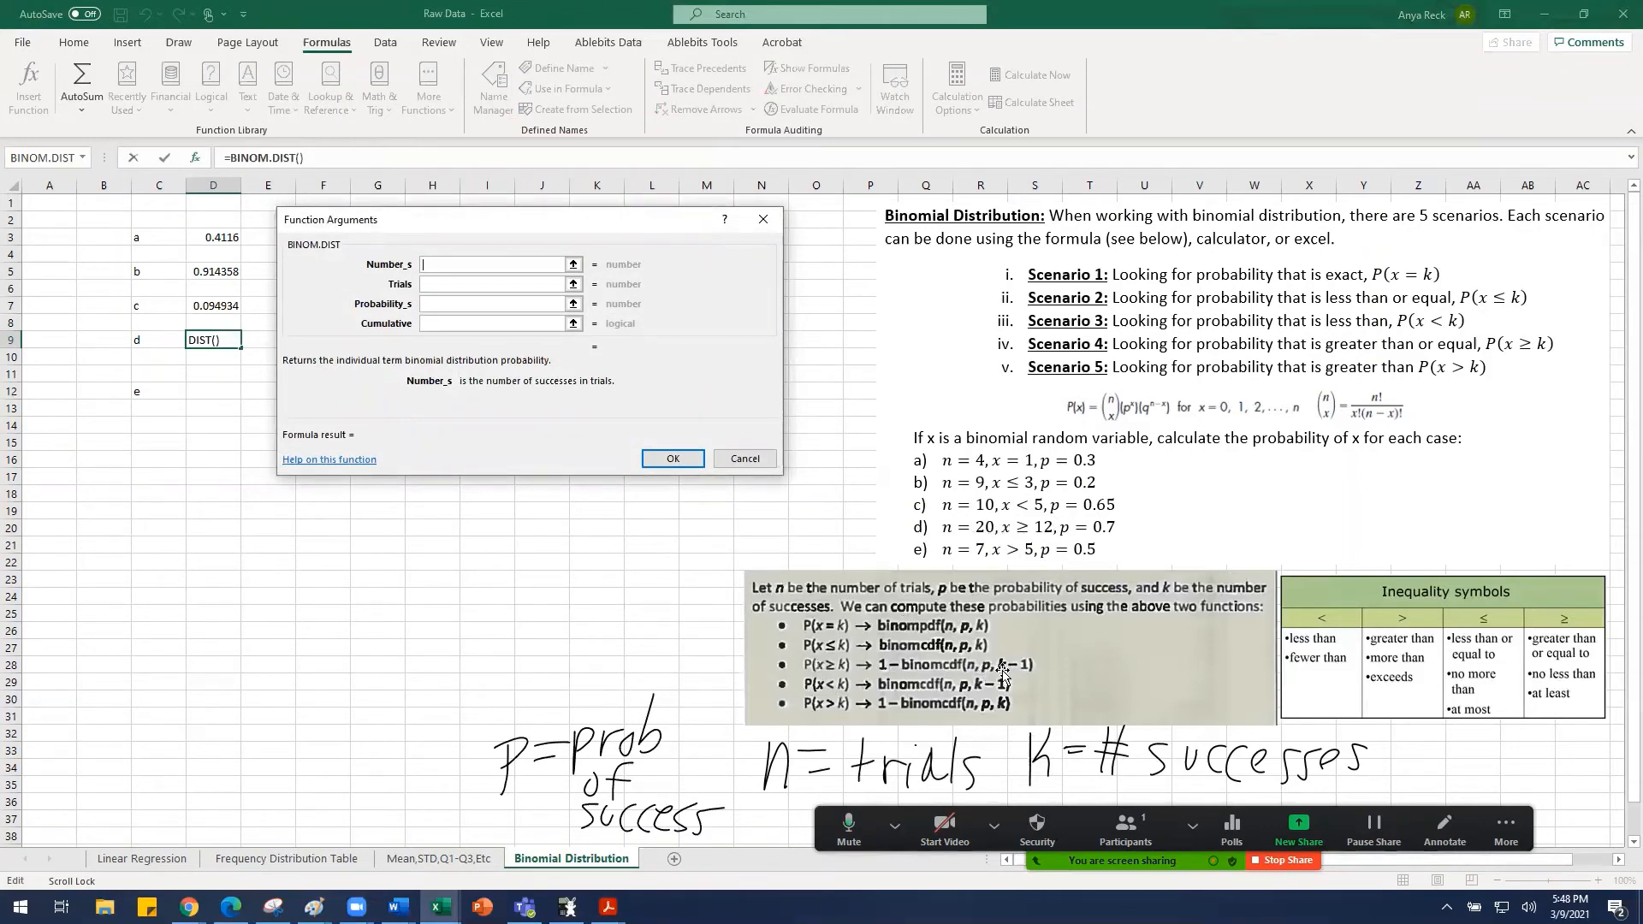
# Step: Complete the case d BINOM.DIST function with 12-1 successes, 20 trials, success probability 0.7 and Cumulative TRUE
pyautogui.write('12-1')
pyautogui.click(461, 286)
pyautogui.write('20')
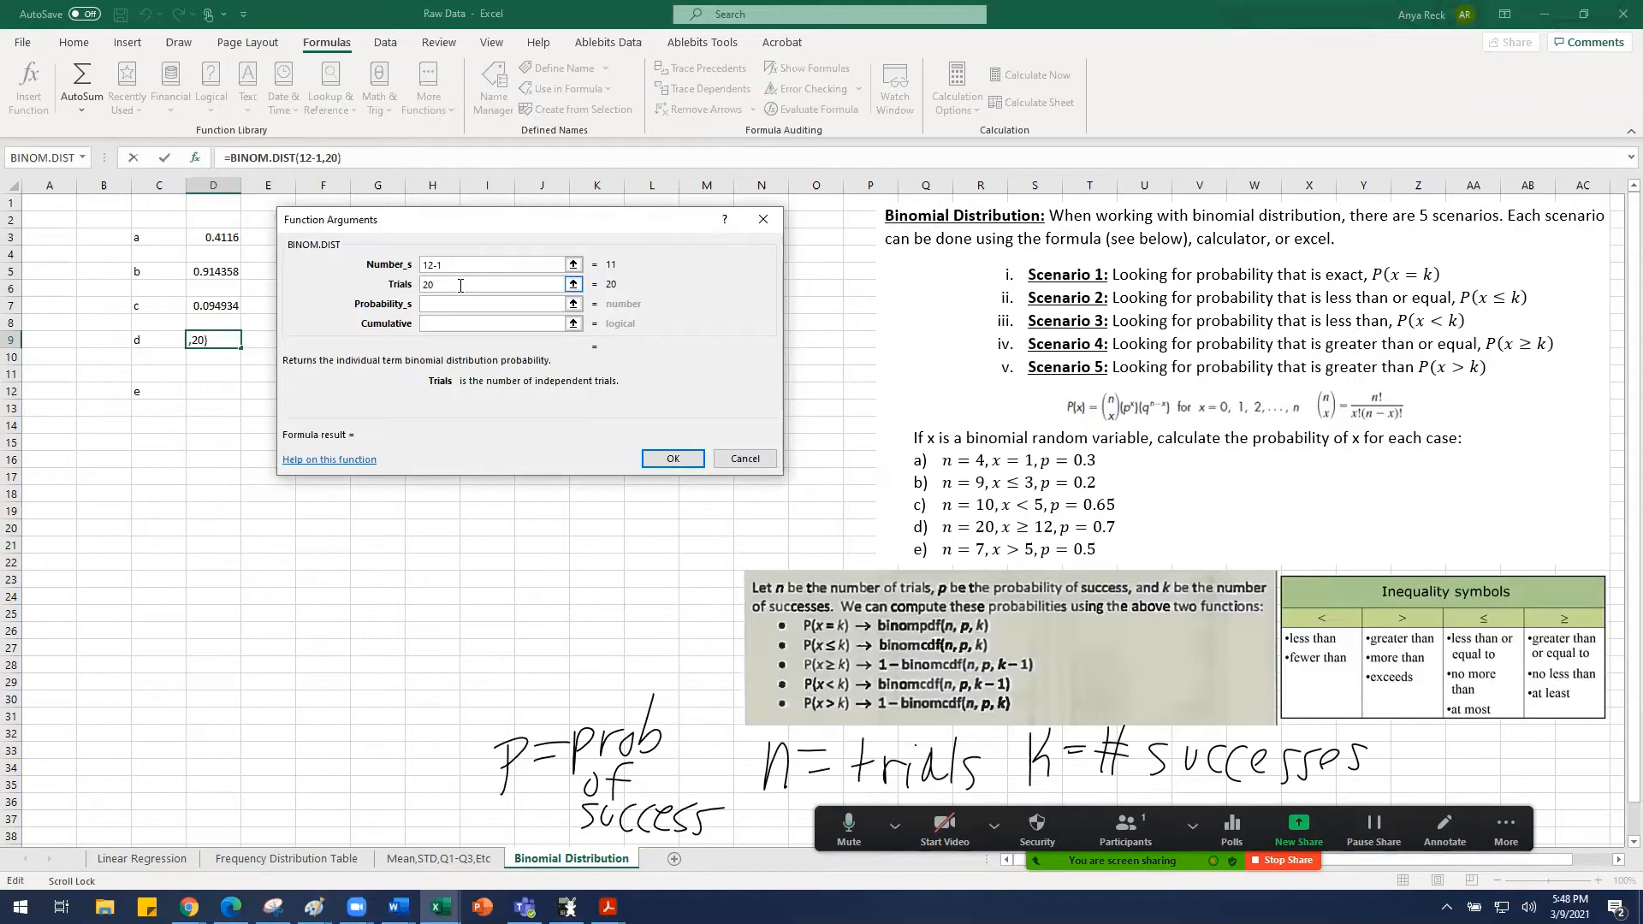
pyautogui.click(461, 302)
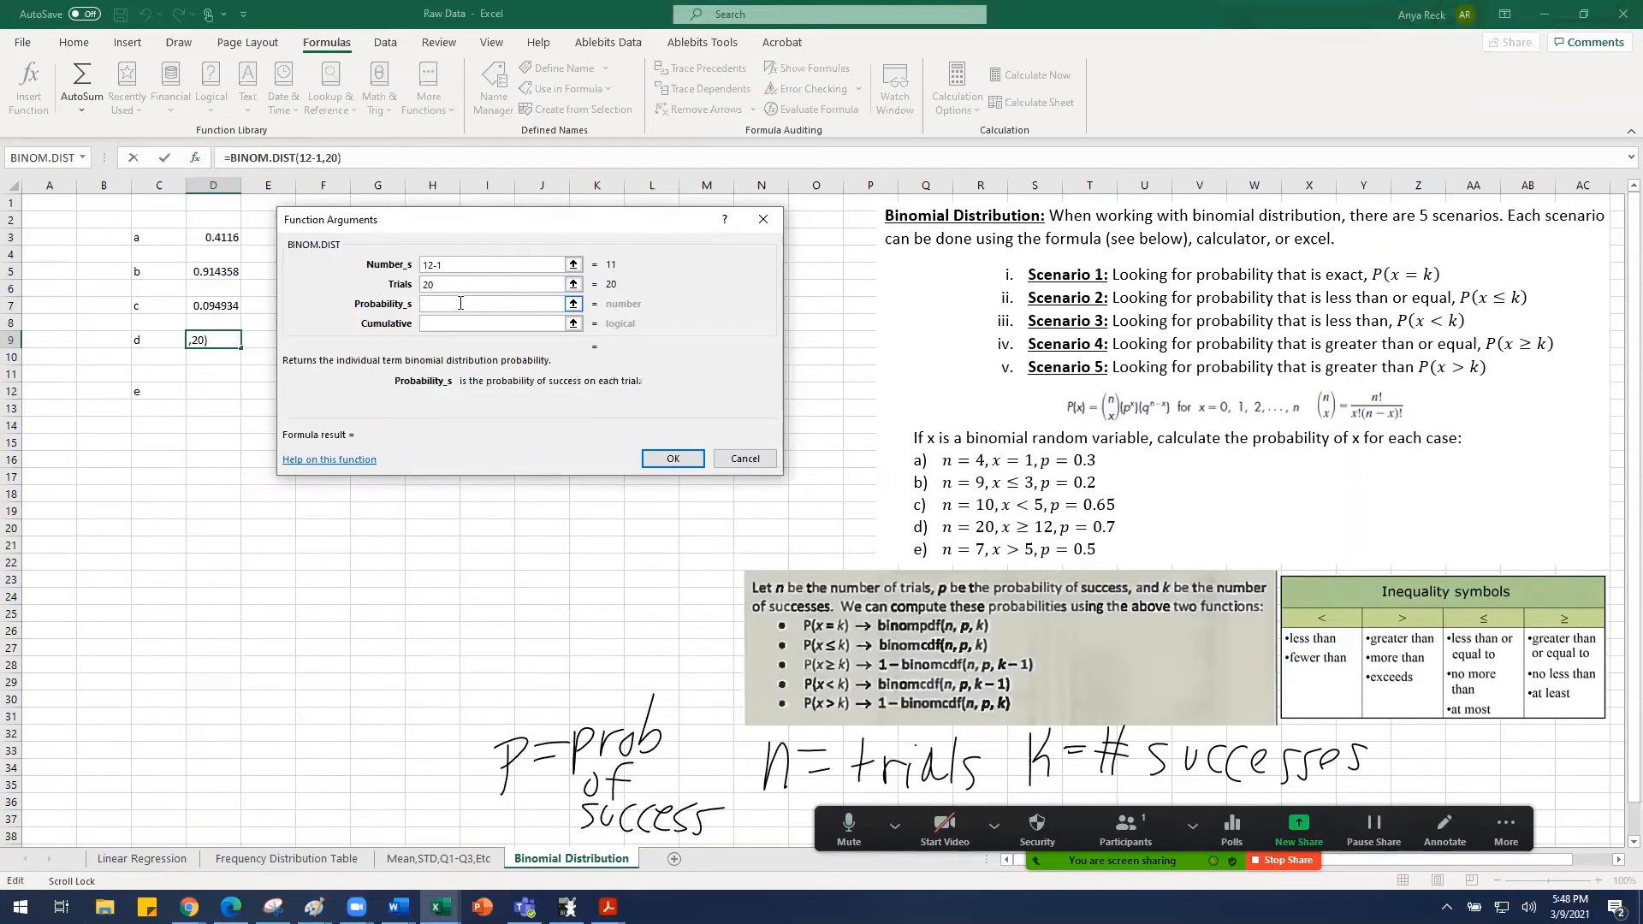
pyautogui.write('0.7')
pyautogui.press('Tab')
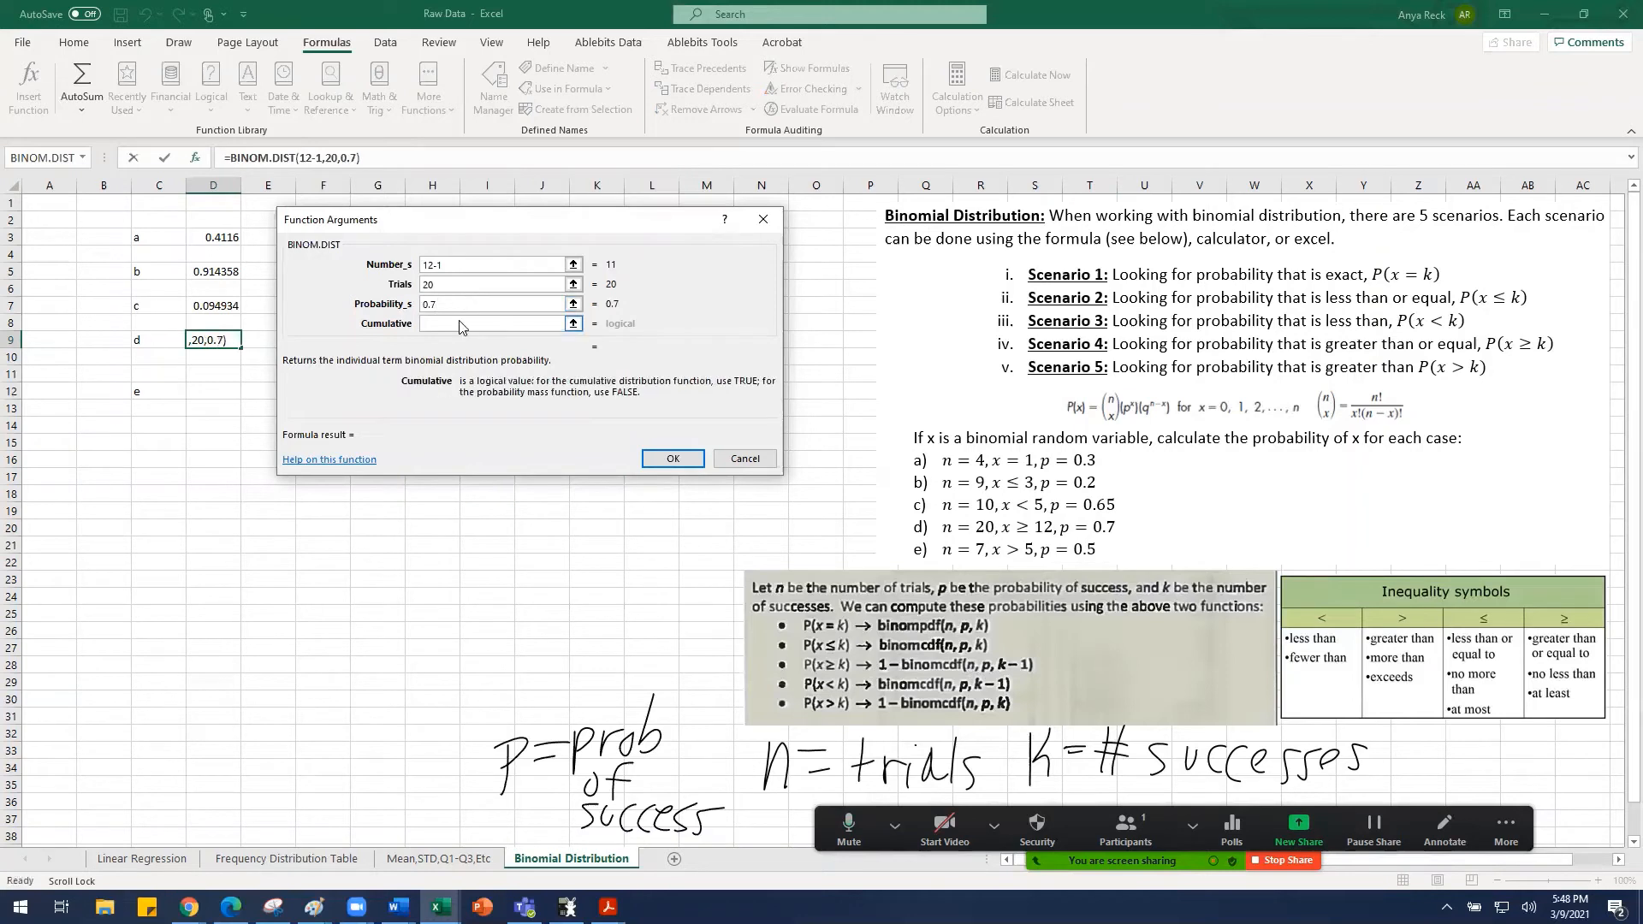
pyautogui.write('TRUE')
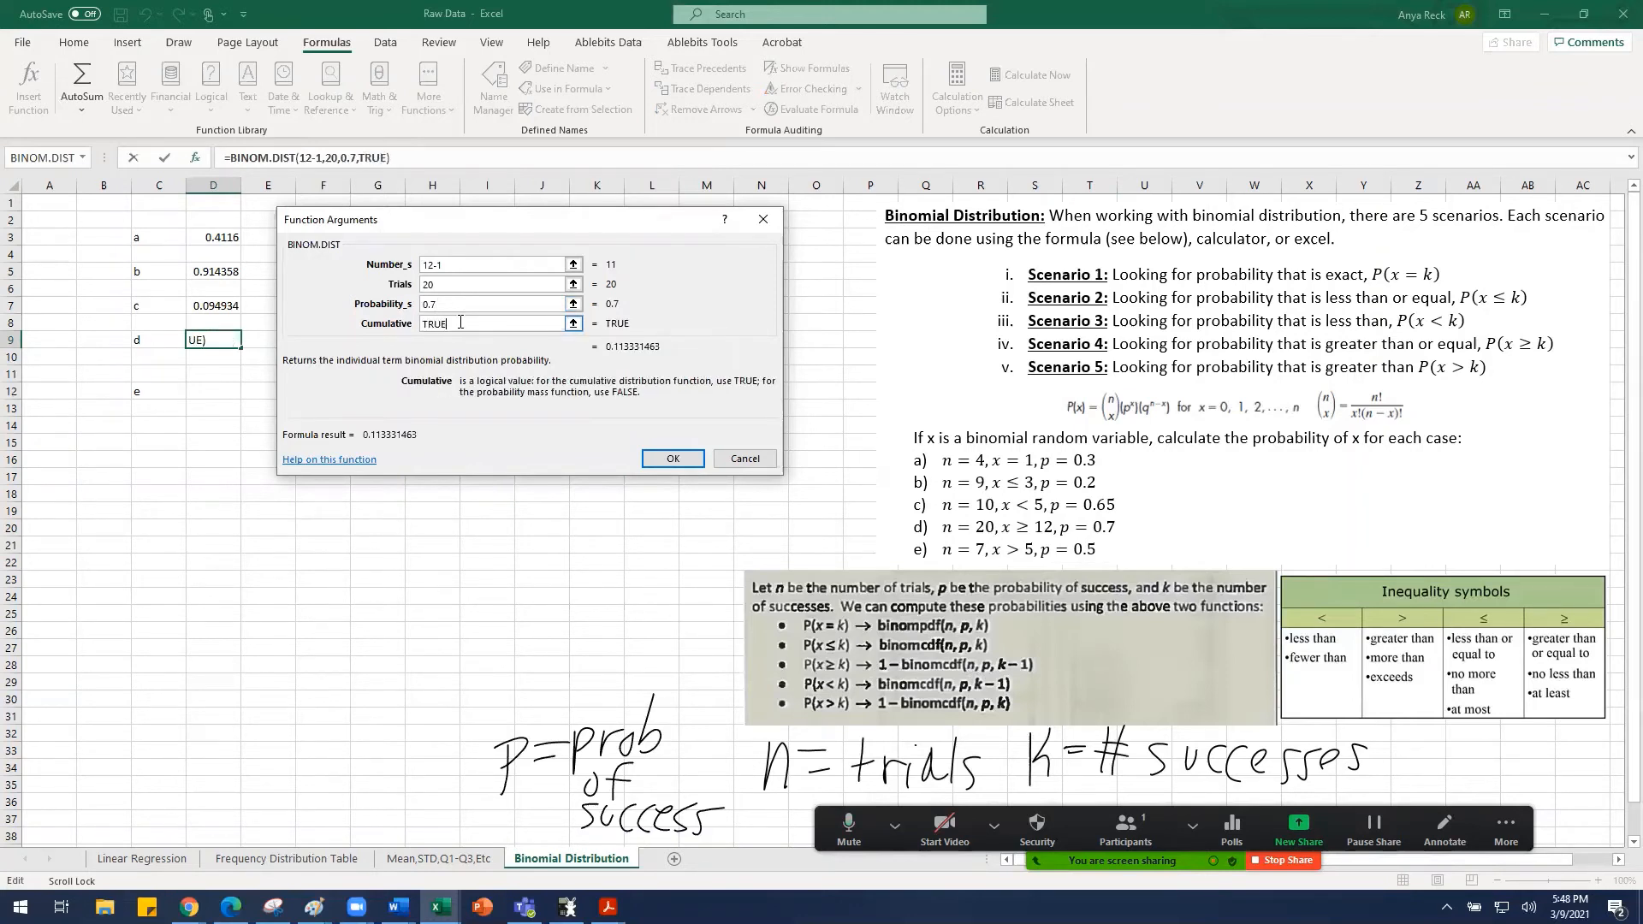
pyautogui.click(672, 460)
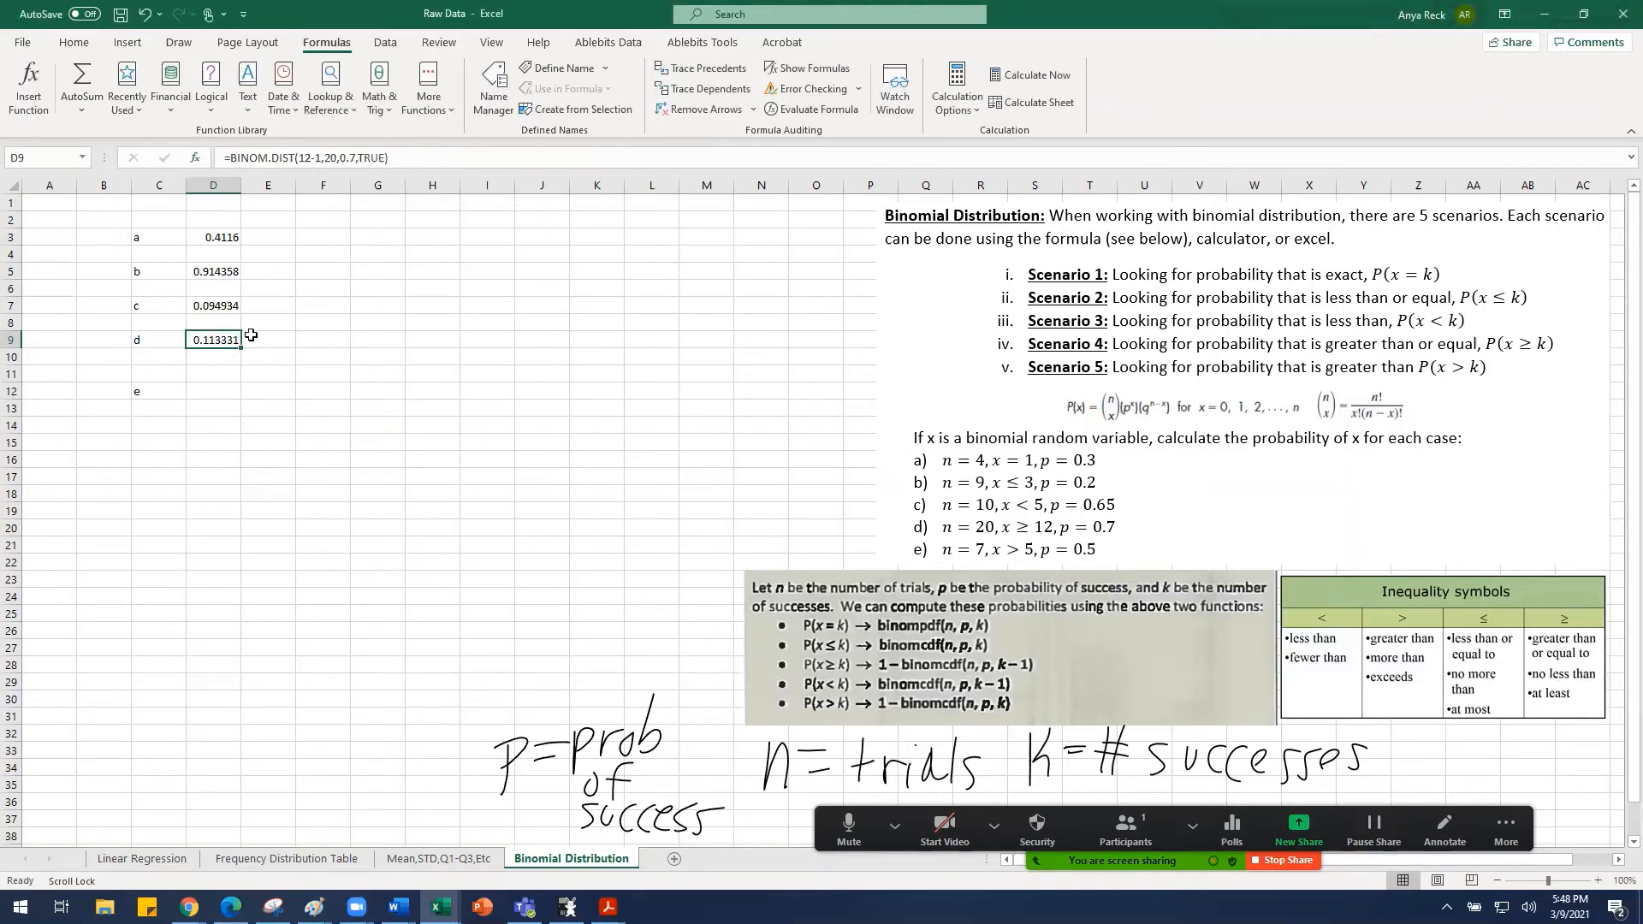
# Step: Enter the complement formula =1-D9 in cell D10, below the case d function
pyautogui.click(226, 356)
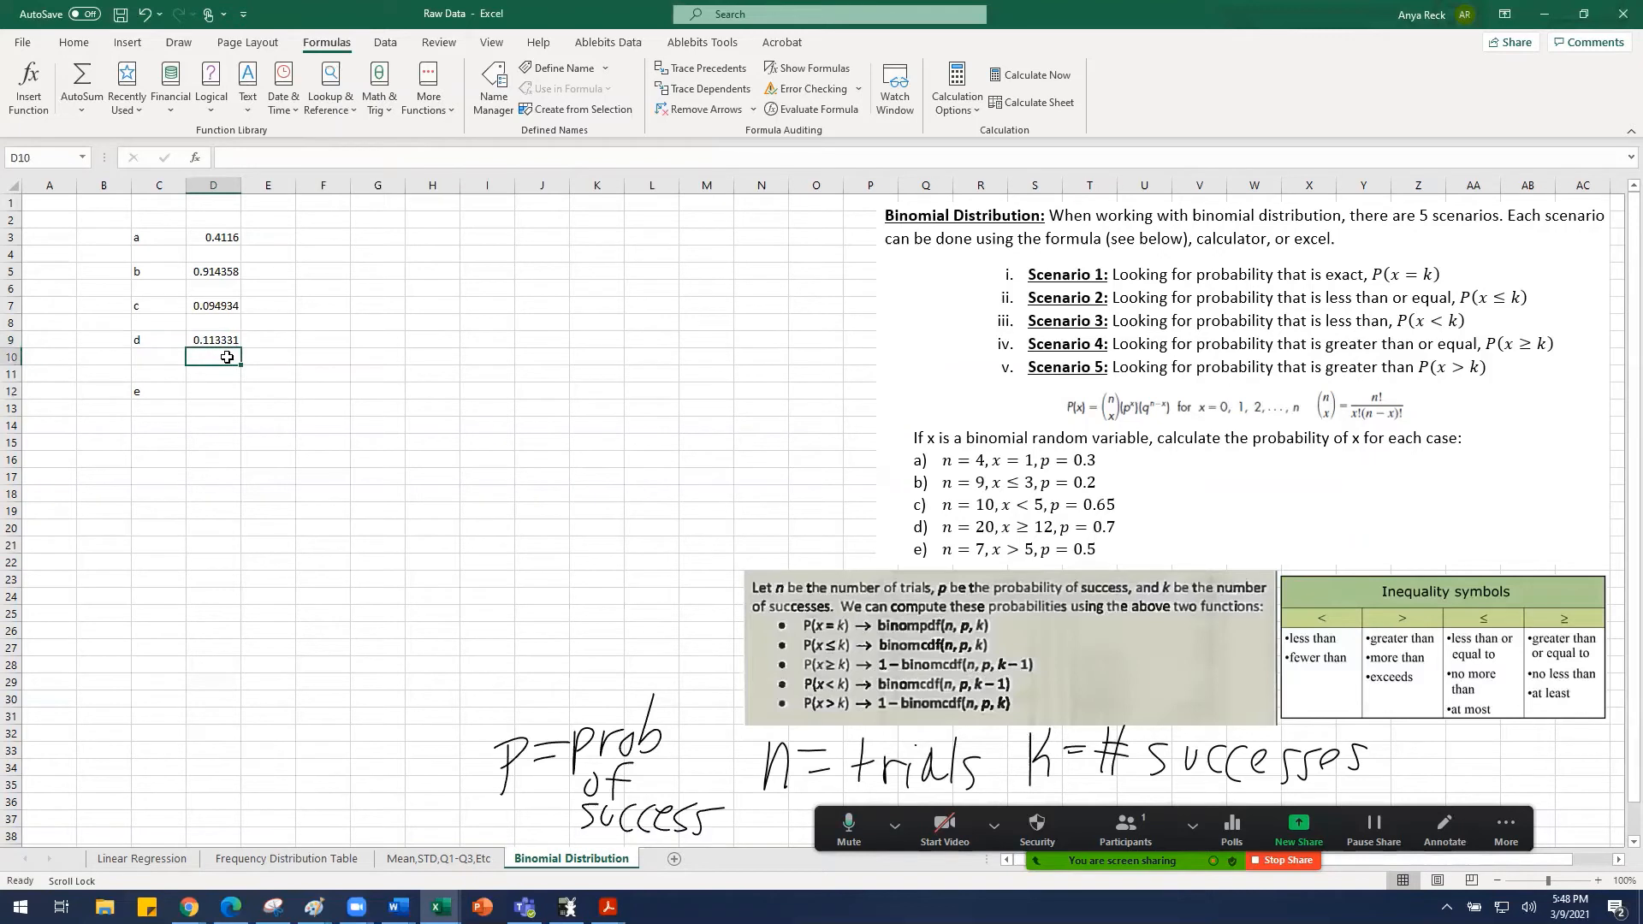
pyautogui.write('=-')
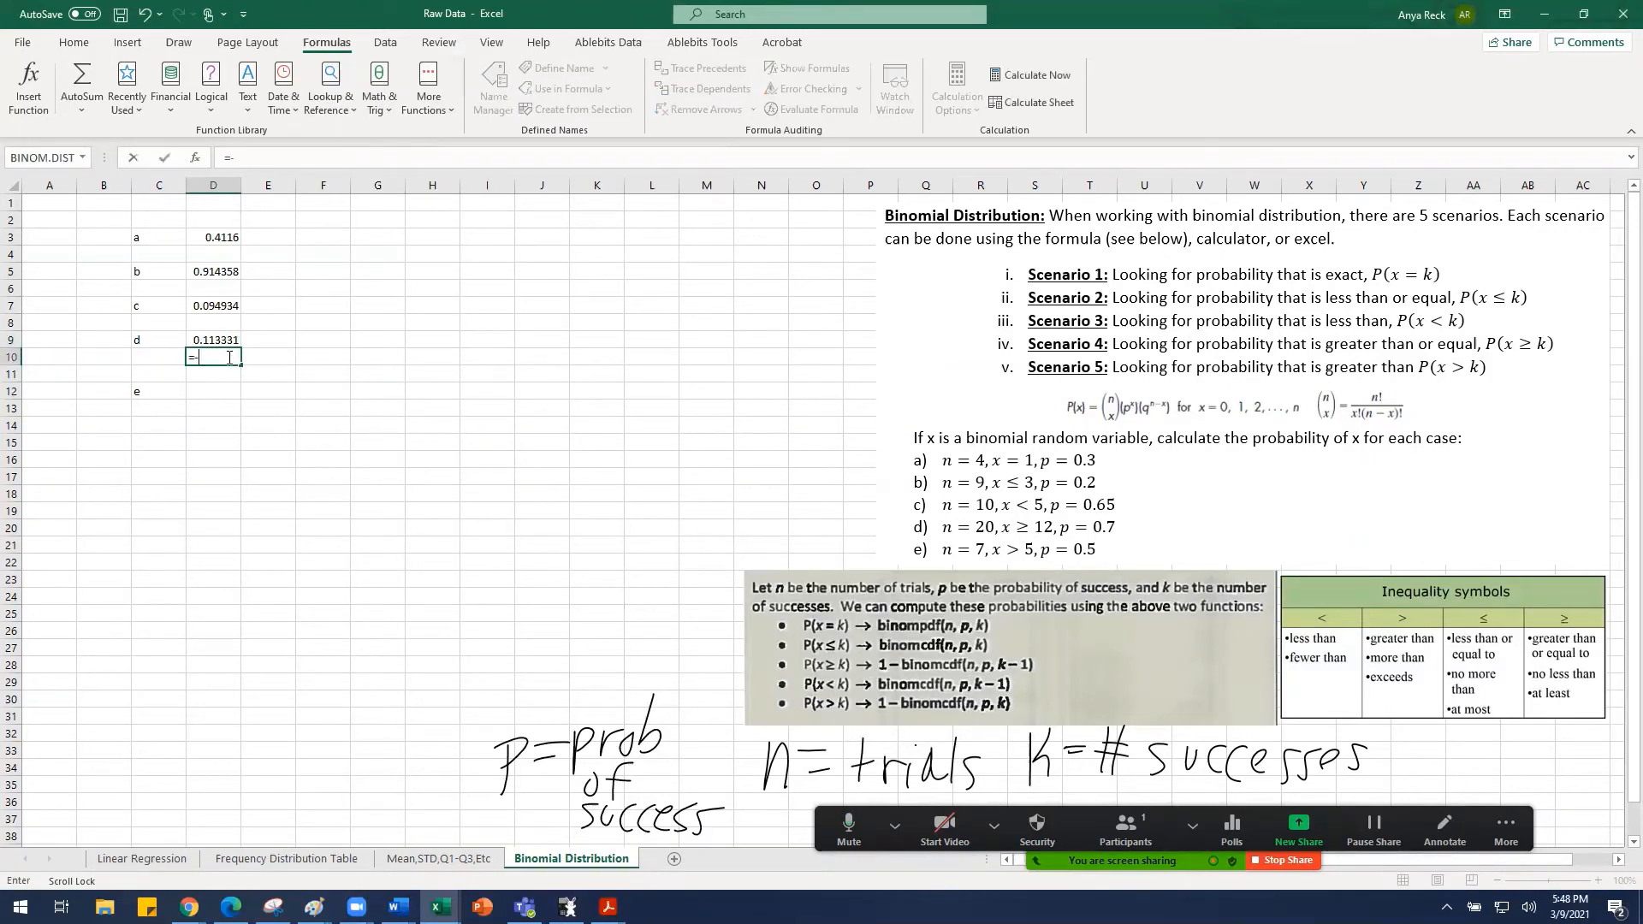
pyautogui.press('BackSpace')
pyautogui.write('1-')
pyautogui.click(225, 340)
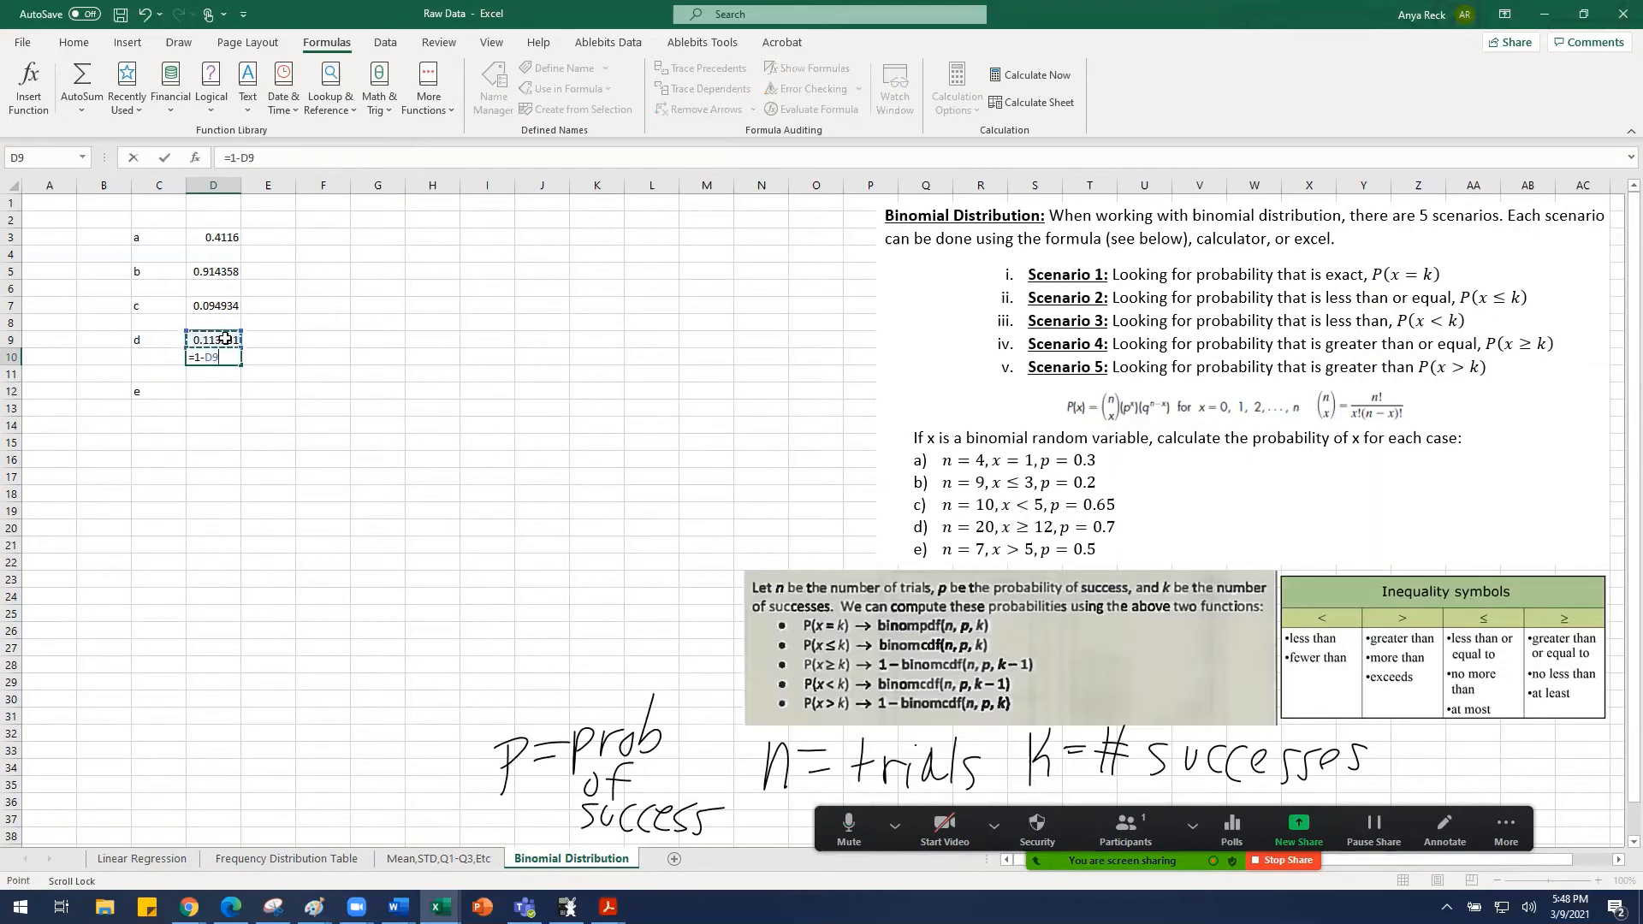
pyautogui.press('Return')
pyautogui.click(213, 357)
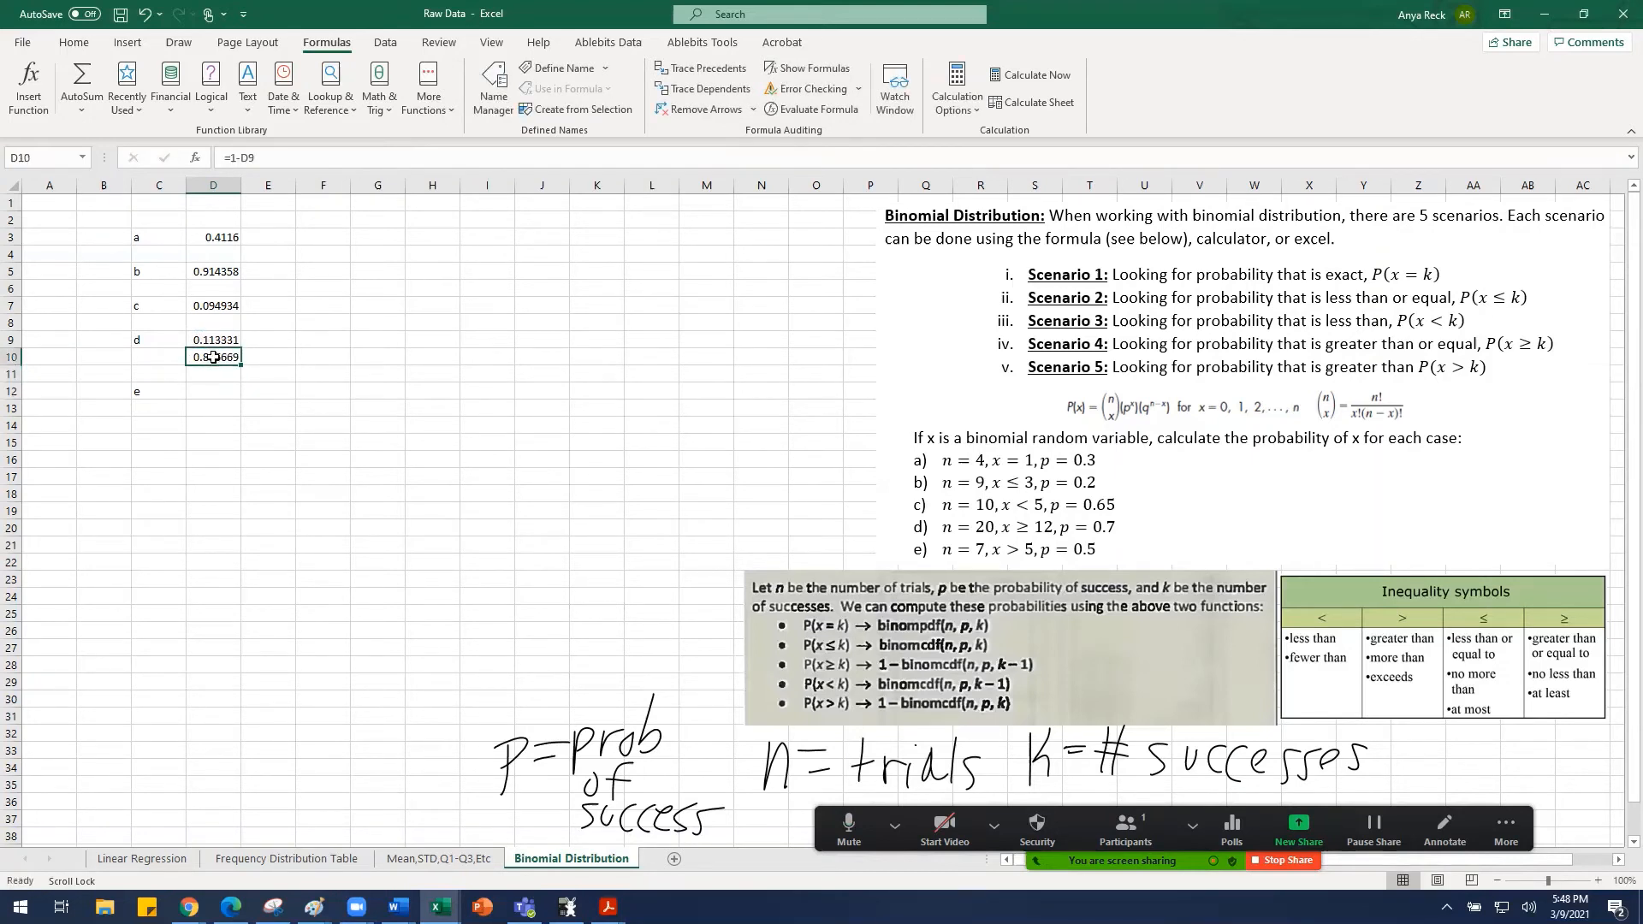
# Step: Handwrite the ink label P(X<12) beside cell D9 and an arrow from D10 to the label P(X≥12)
pyautogui.click(261, 339)
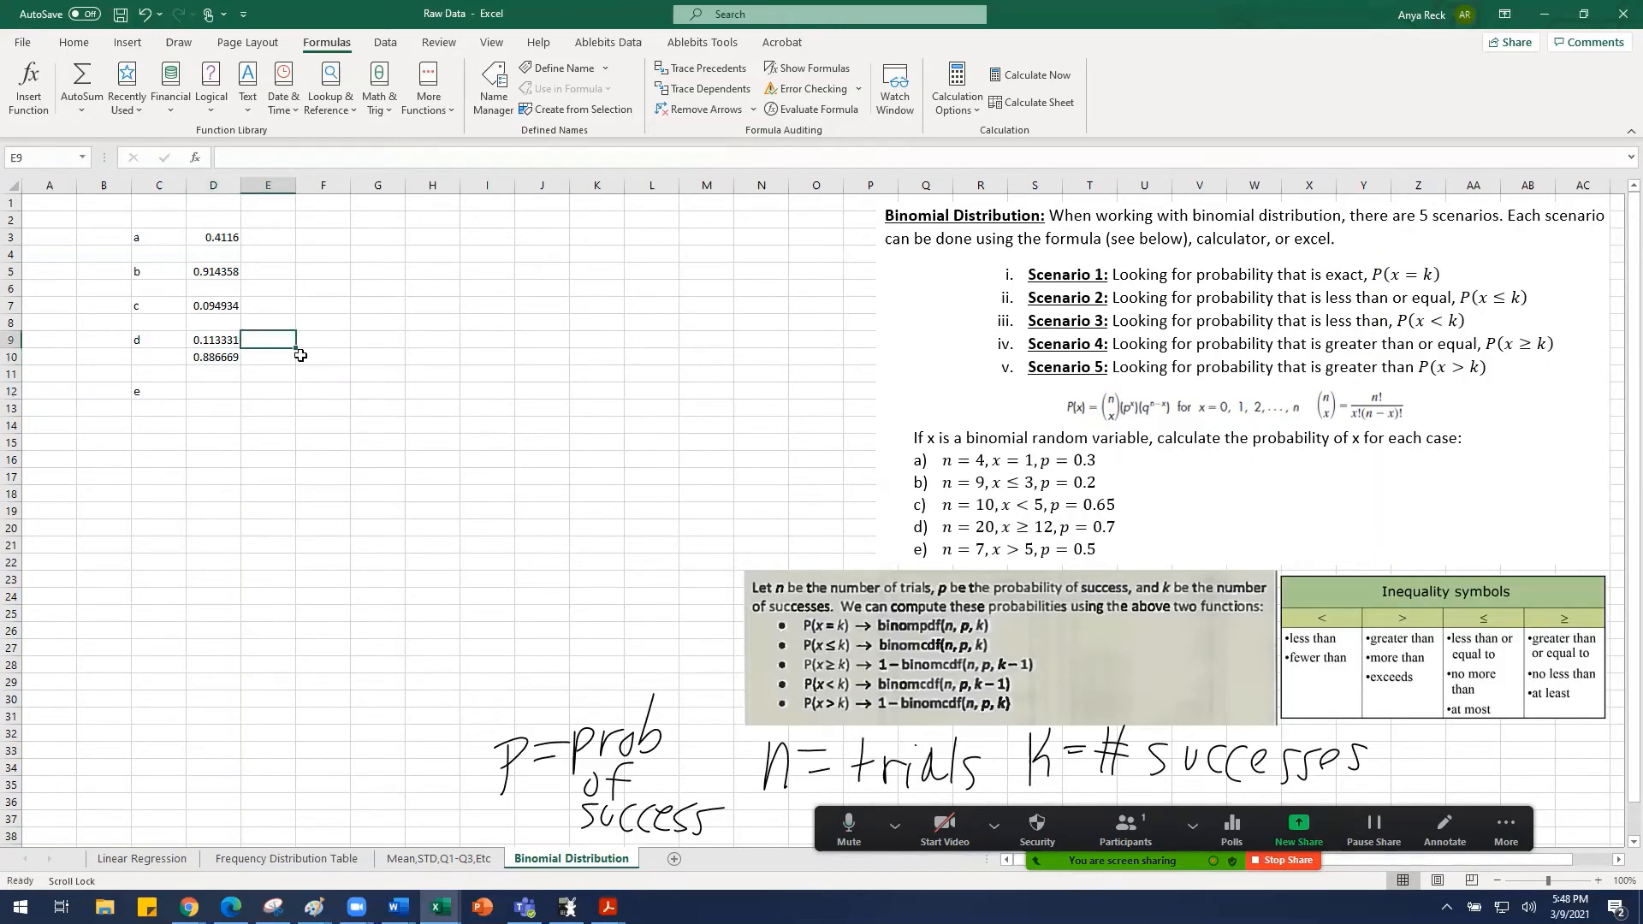
pyautogui.click(179, 43)
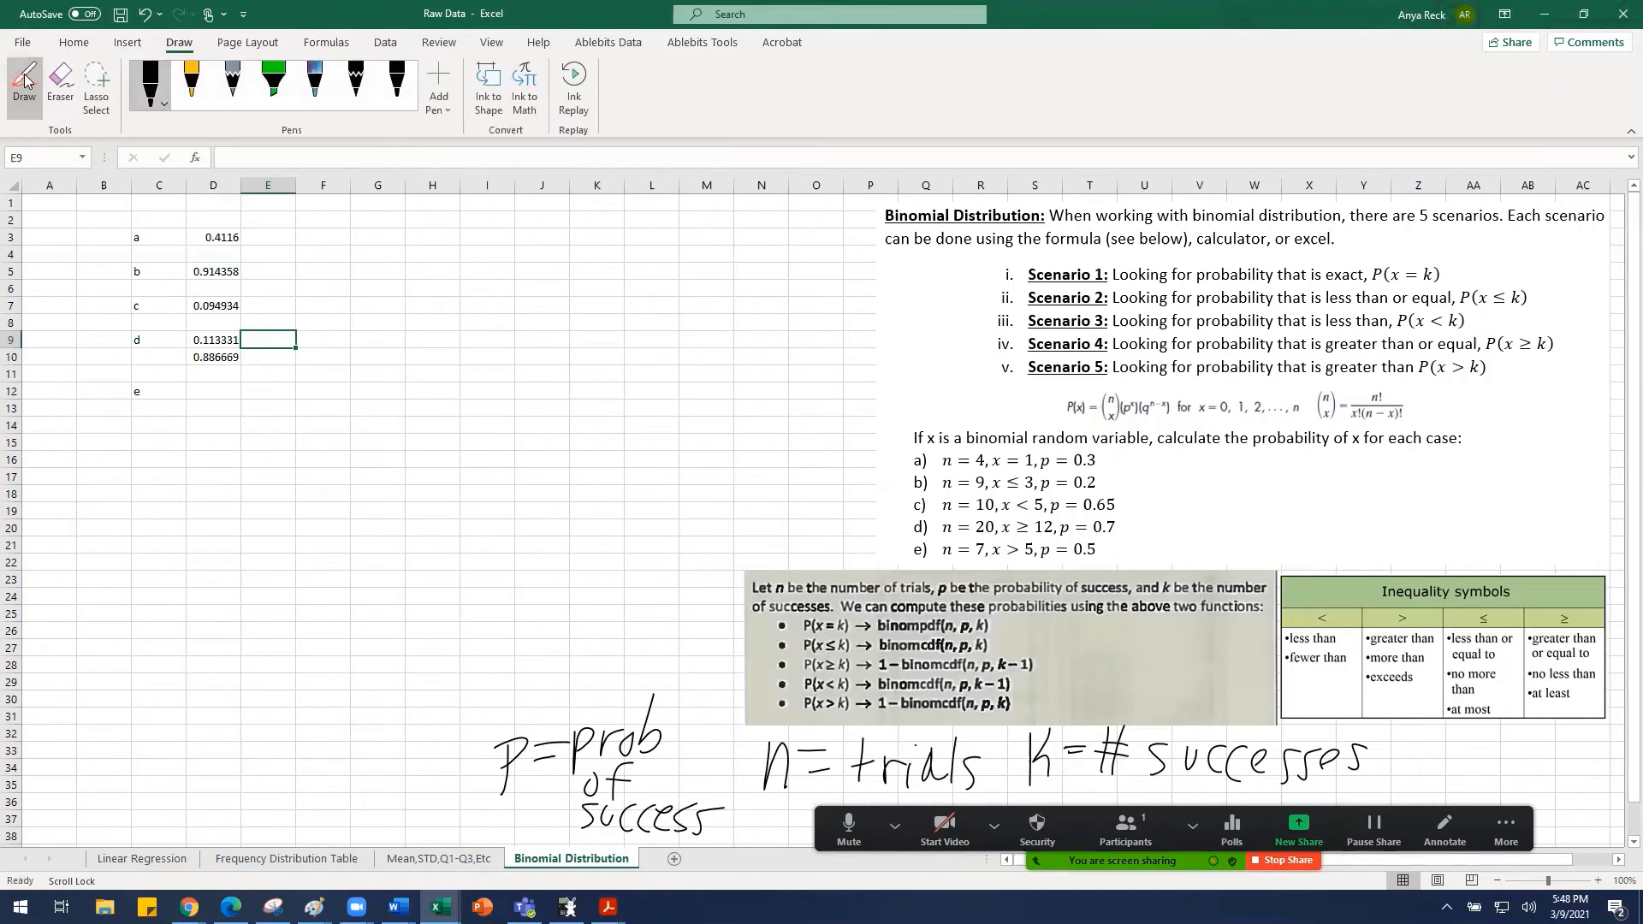
pyautogui.moveTo(299, 314)
pyautogui.mouseDown()
pyautogui.moveTo(294, 358)
pyautogui.moveTo(295, 341)
pyautogui.moveTo(390, 344)
pyautogui.mouseUp()
pyautogui.moveTo(405, 312)
pyautogui.mouseDown()
pyautogui.moveTo(419, 338)
pyautogui.moveTo(450, 334)
pyautogui.moveTo(434, 358)
pyautogui.mouseUp()
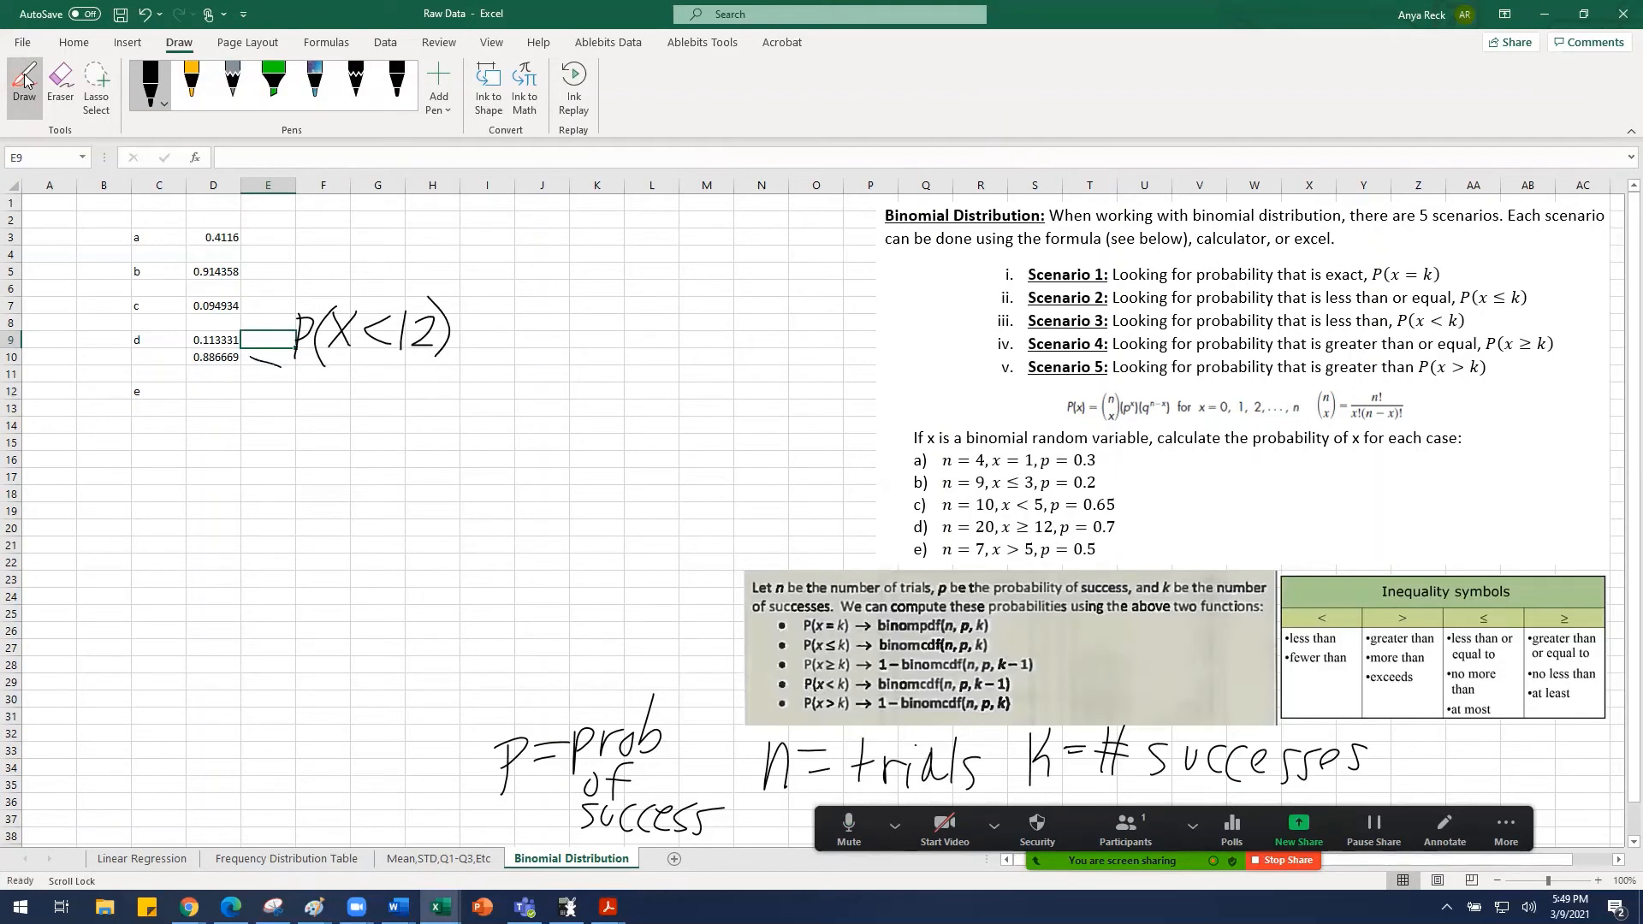
pyautogui.moveTo(273, 356)
pyautogui.mouseDown()
pyautogui.moveTo(295, 403)
pyautogui.moveTo(393, 415)
pyautogui.mouseUp()
pyautogui.moveTo(403, 387)
pyautogui.mouseDown()
pyautogui.moveTo(439, 387)
pyautogui.moveTo(429, 418)
pyautogui.mouseUp()
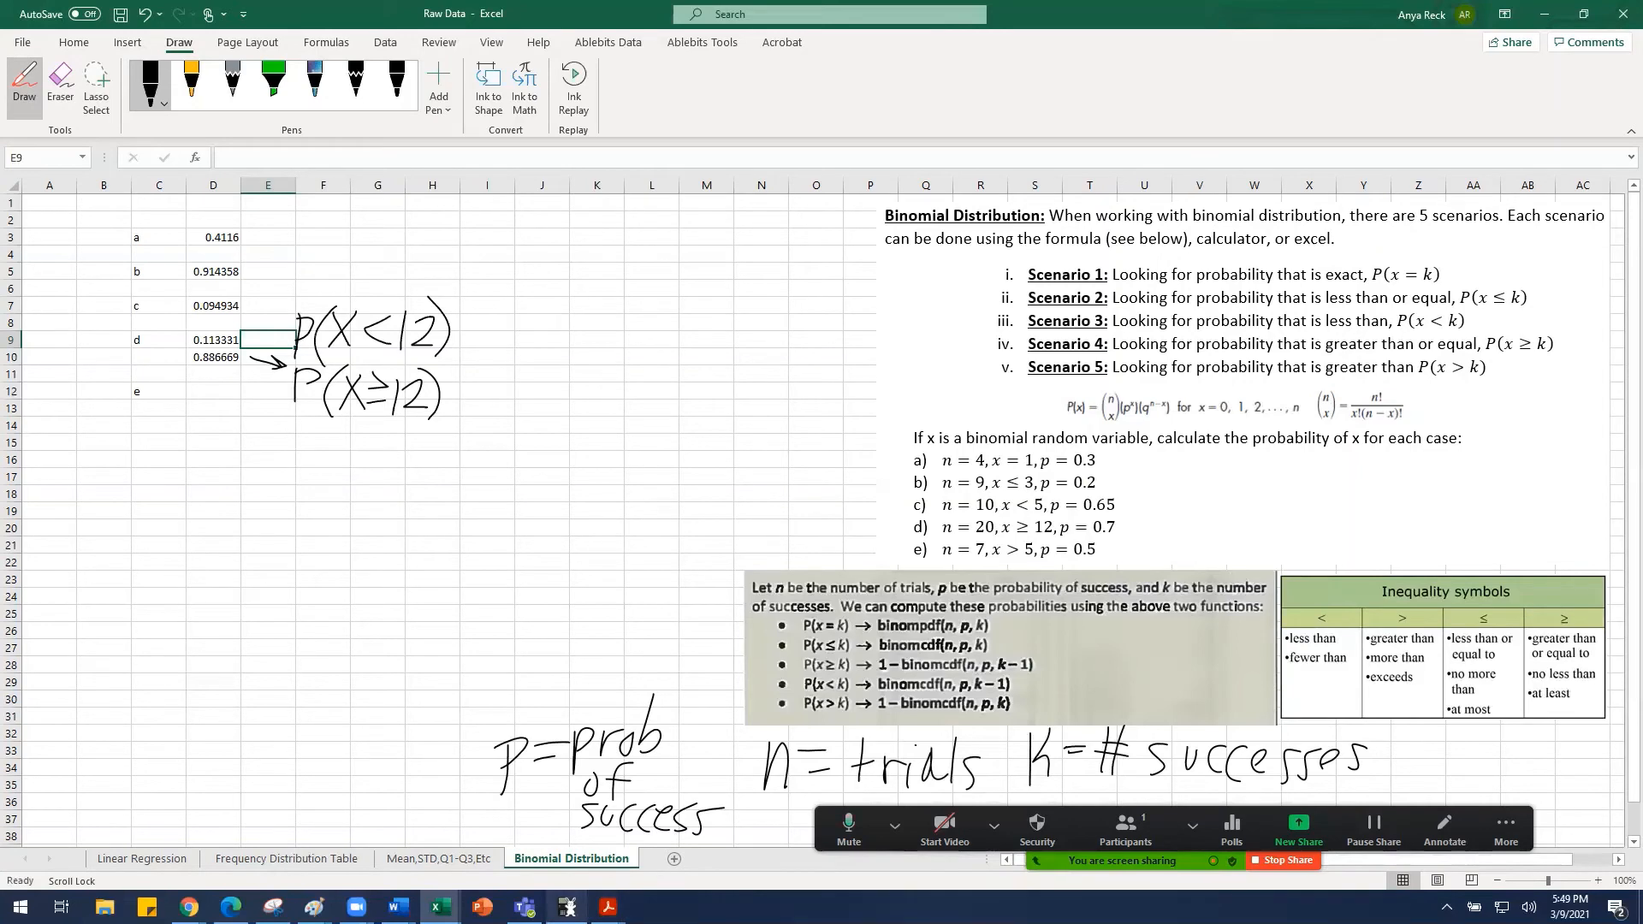
# Step: Switch to the Wabbitemu calculator, start the expression with 1- and open binomcdf from the distribution functions for case d
pyautogui.click(567, 906)
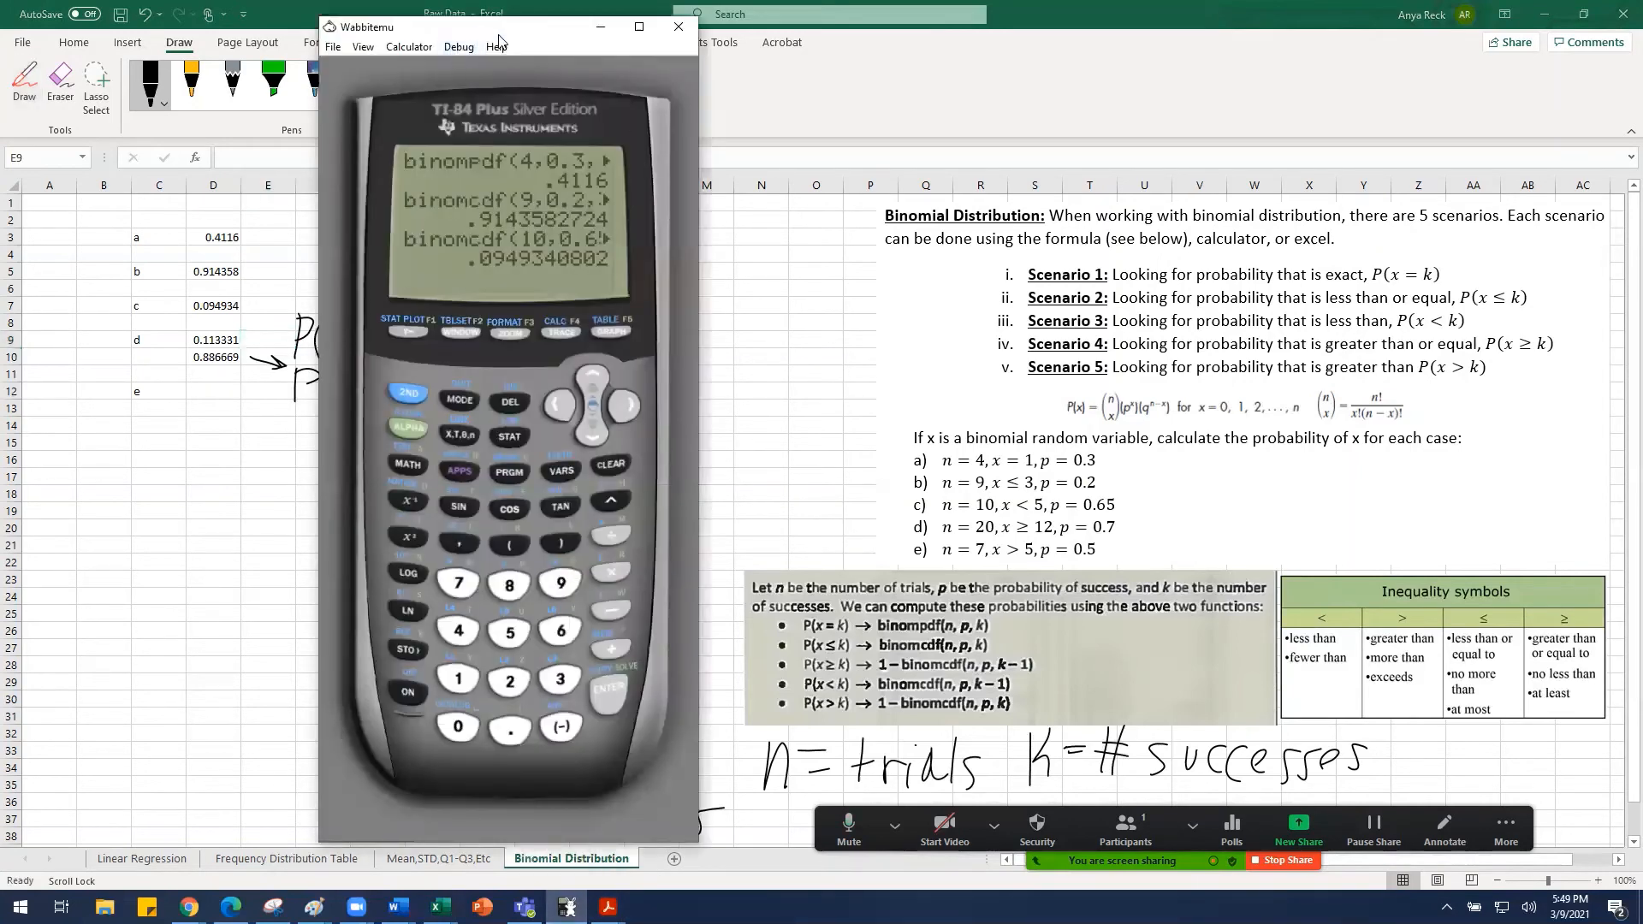
pyautogui.moveTo(499, 34); pyautogui.dragTo(566, 39)
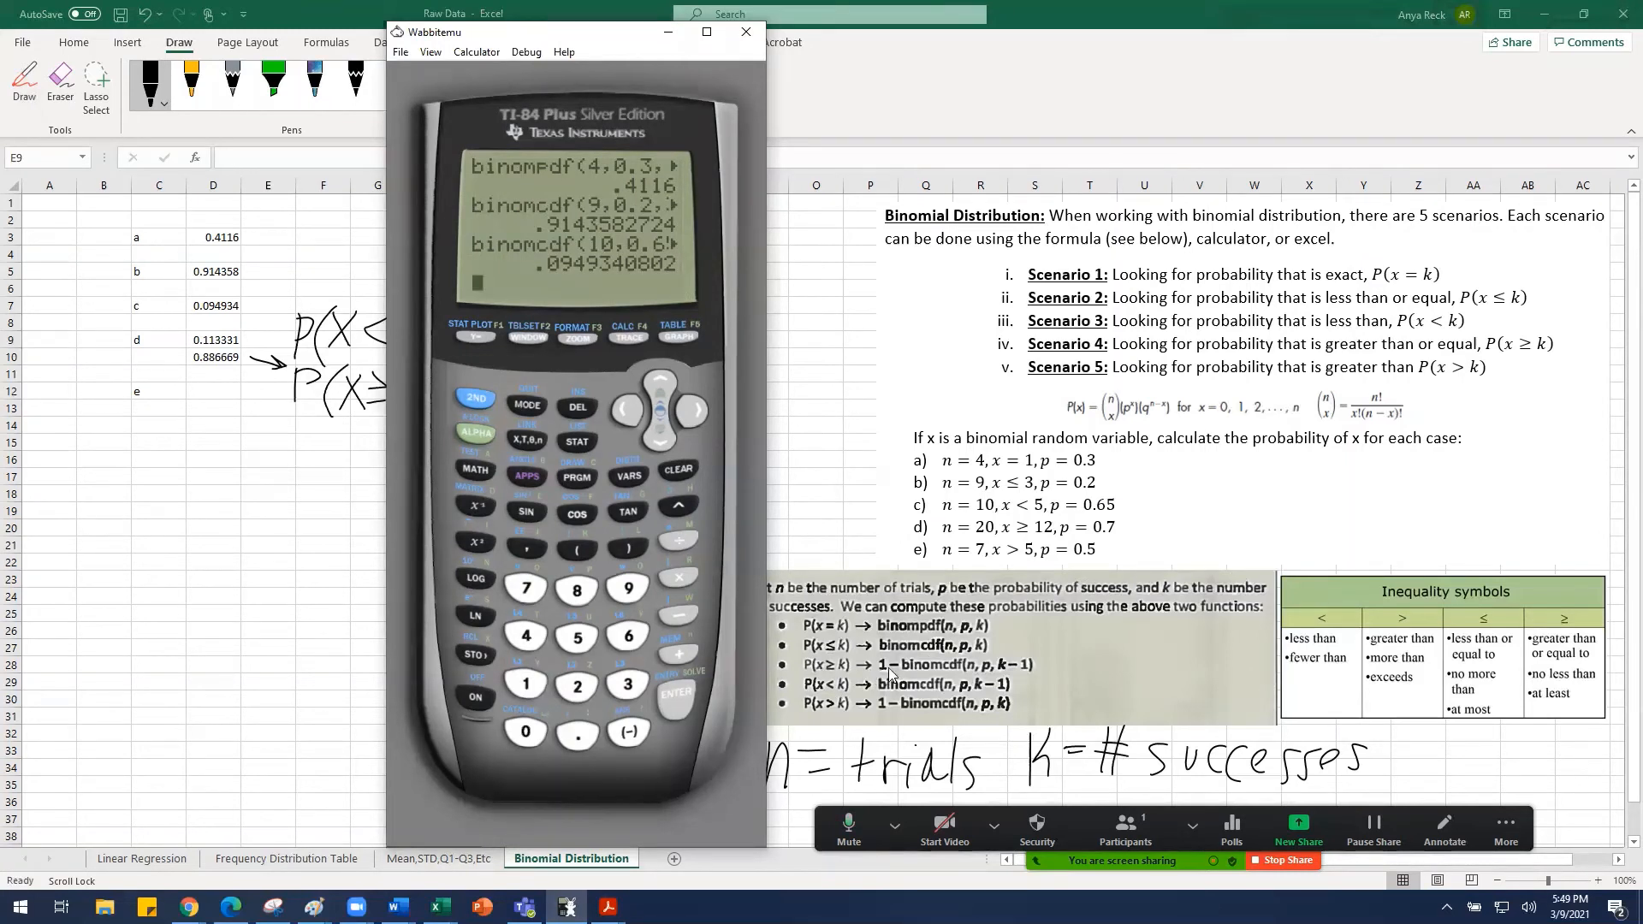
pyautogui.click(524, 690)
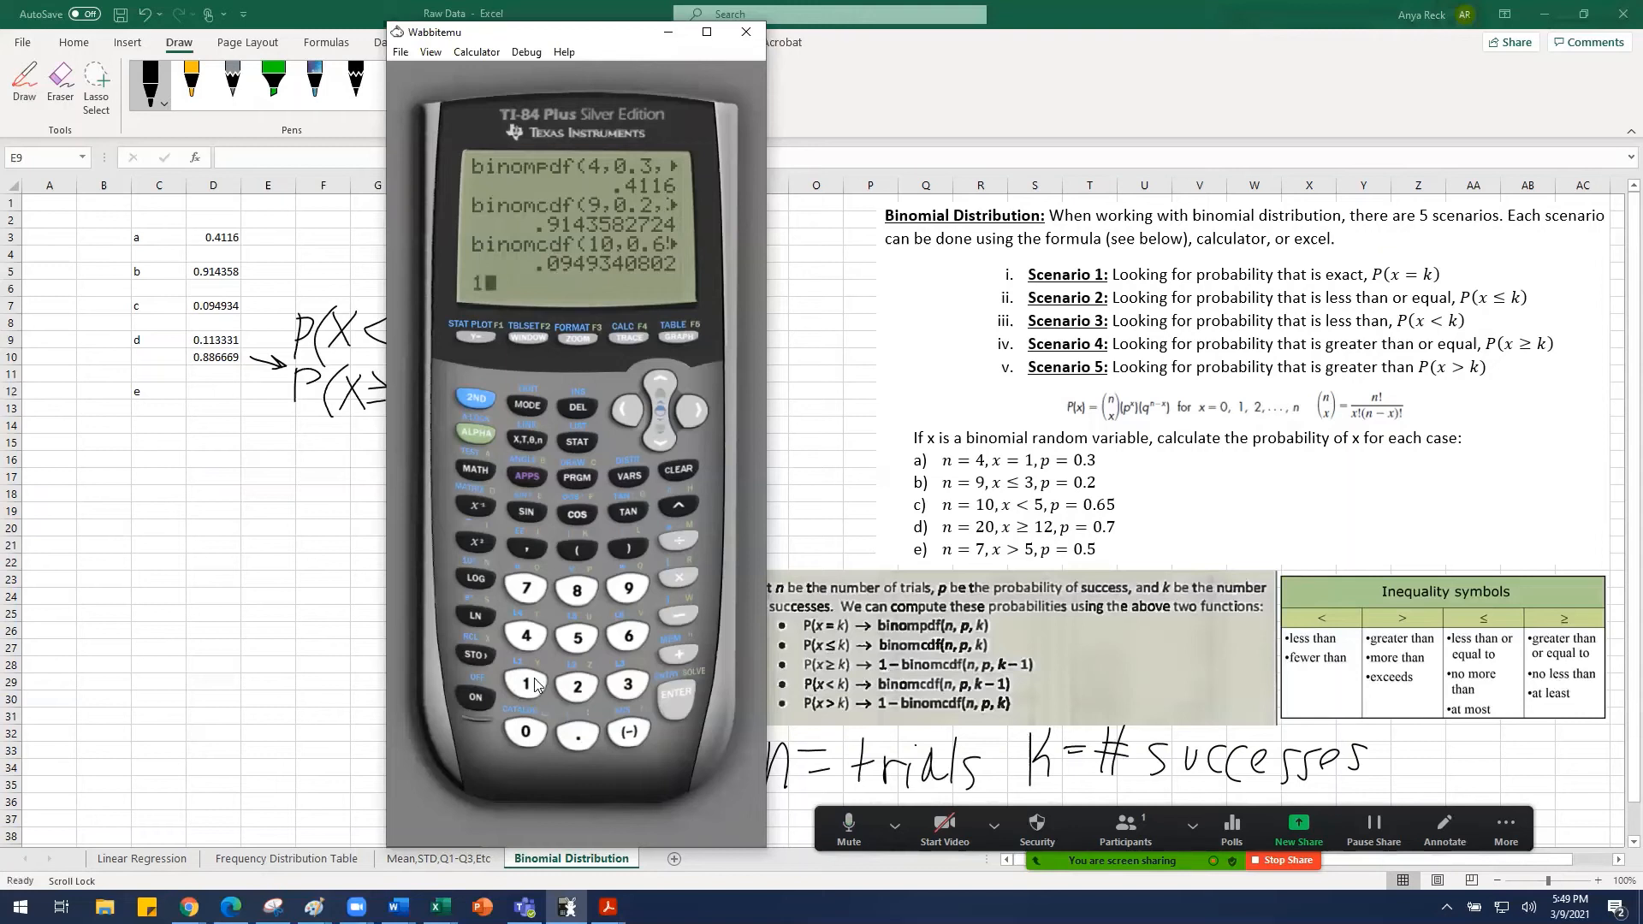
pyautogui.click(669, 615)
pyautogui.click(475, 402)
pyautogui.click(628, 478)
pyautogui.click(662, 381)
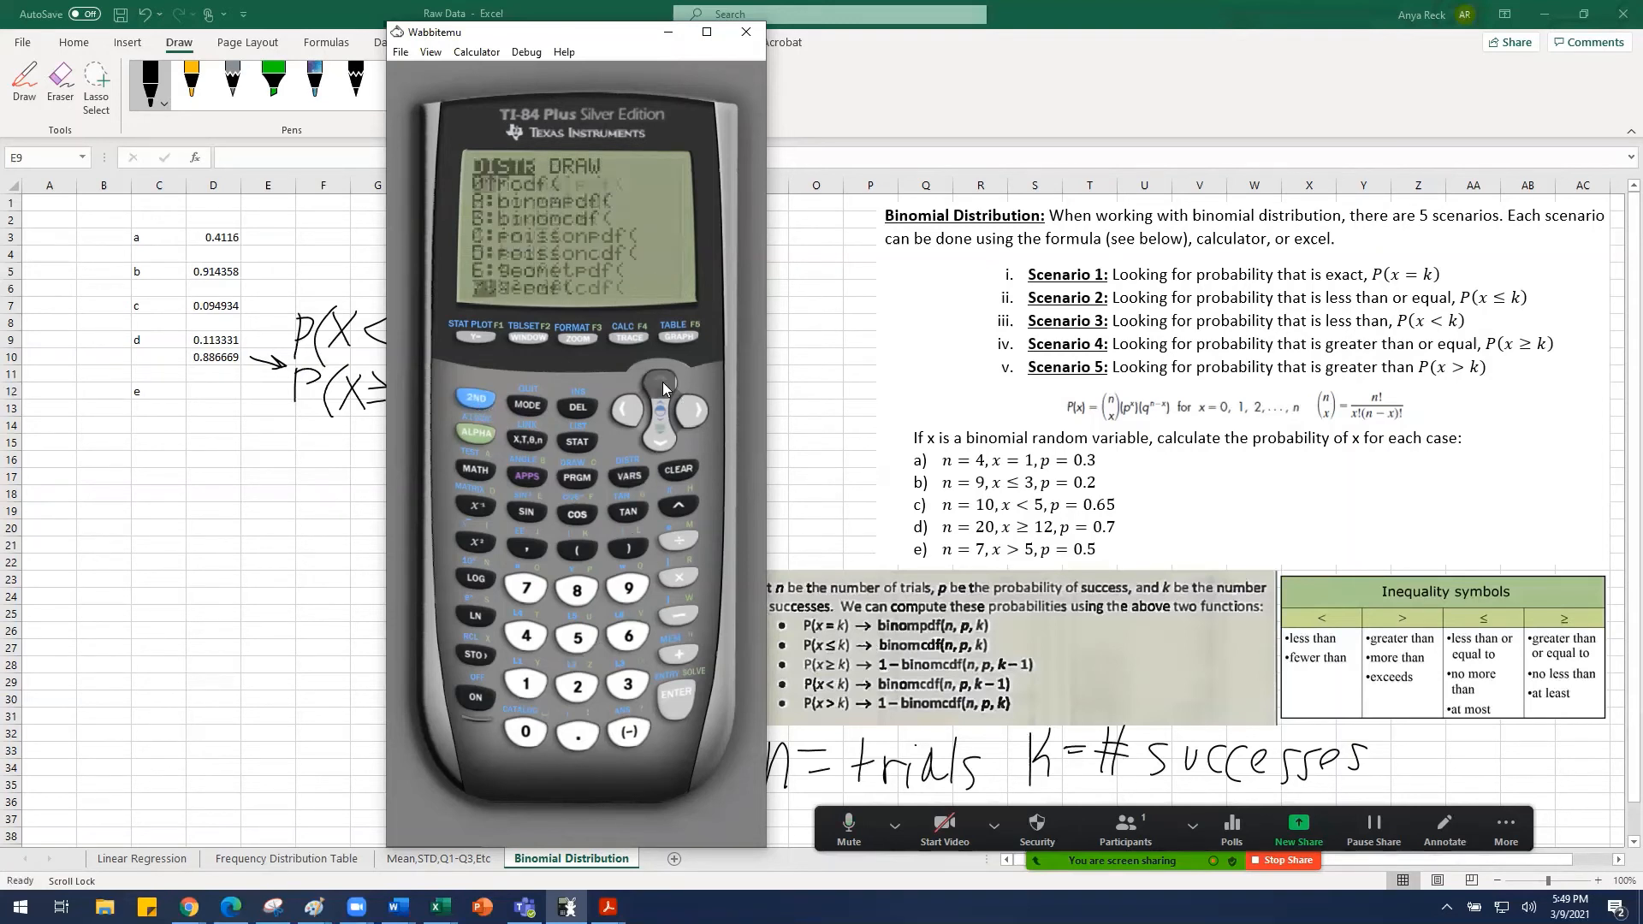
pyautogui.click(662, 381)
pyautogui.click(662, 382)
pyautogui.click(662, 381)
pyautogui.click(663, 381)
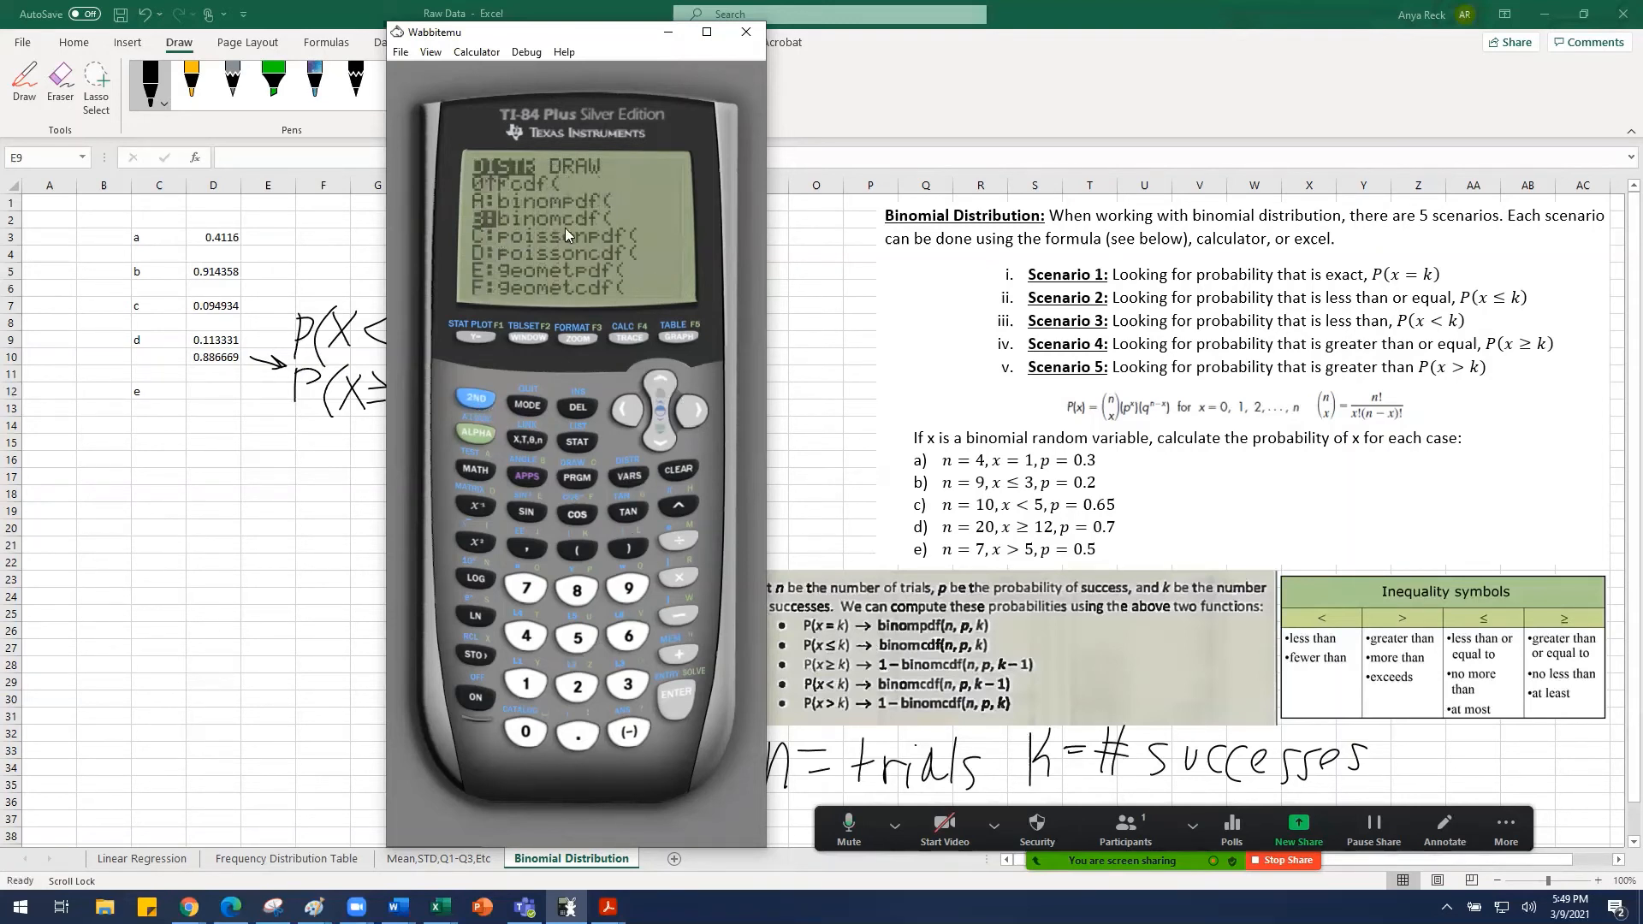
pyautogui.click(666, 715)
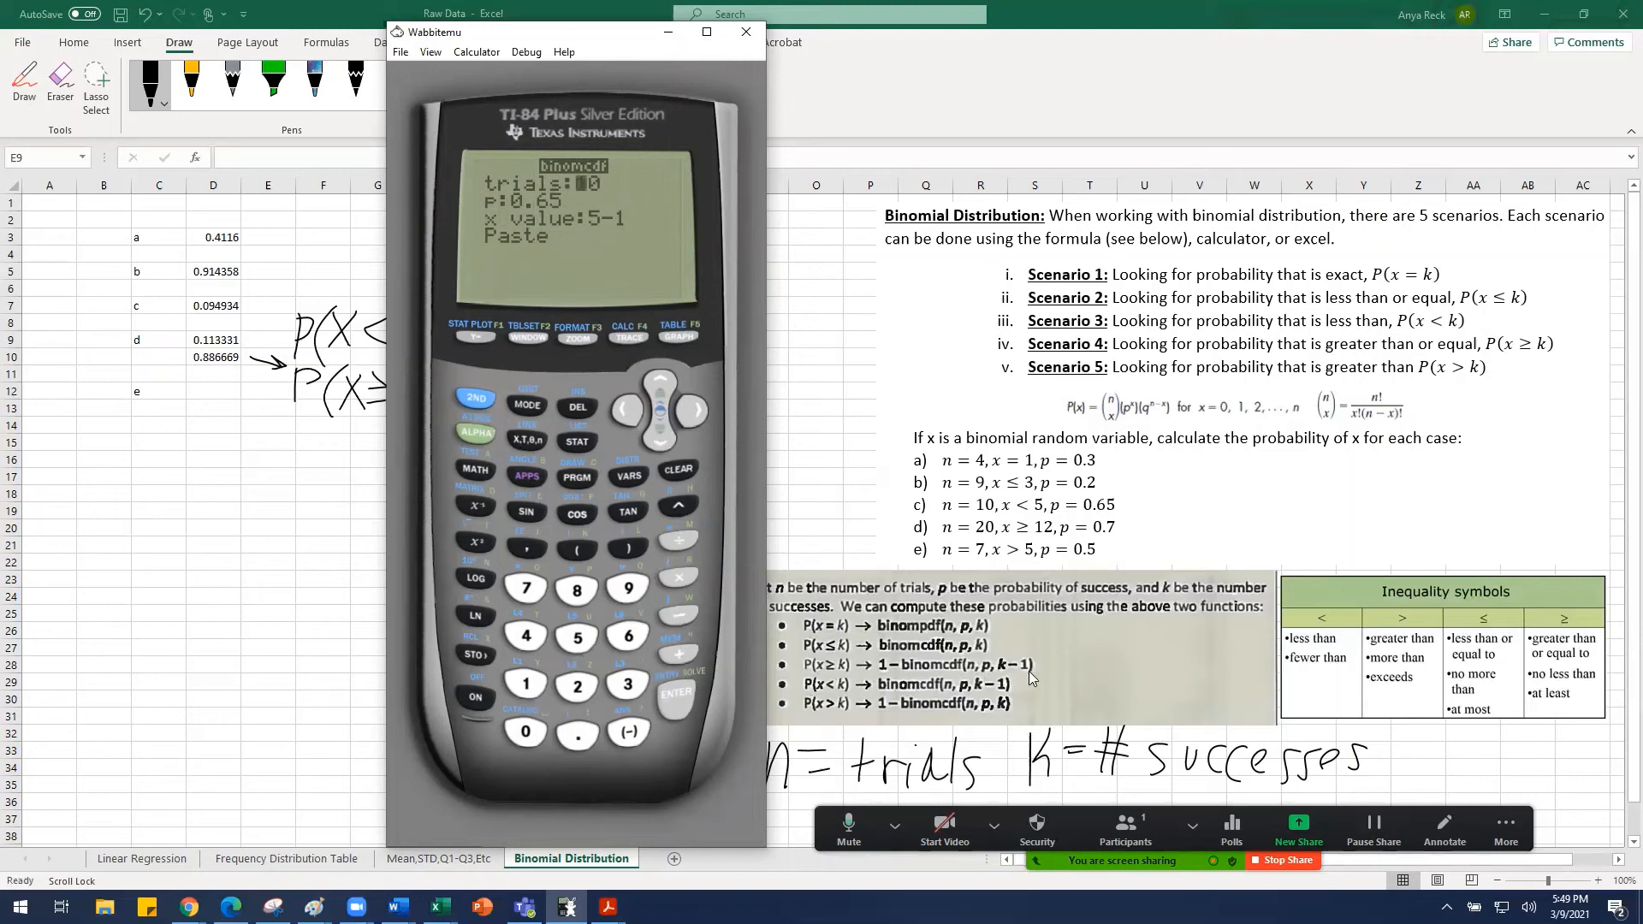
# Step: Evaluate 1-binomcdf for case d with 20 trials, p 0.7 and x value 12-1
pyautogui.write('20')
pyautogui.press('Return')
pyautogui.write('0.7')
pyautogui.press('Return')
pyautogui.write('12-1')
pyautogui.click(657, 436)
pyautogui.click(667, 694)
pyautogui.click(668, 695)
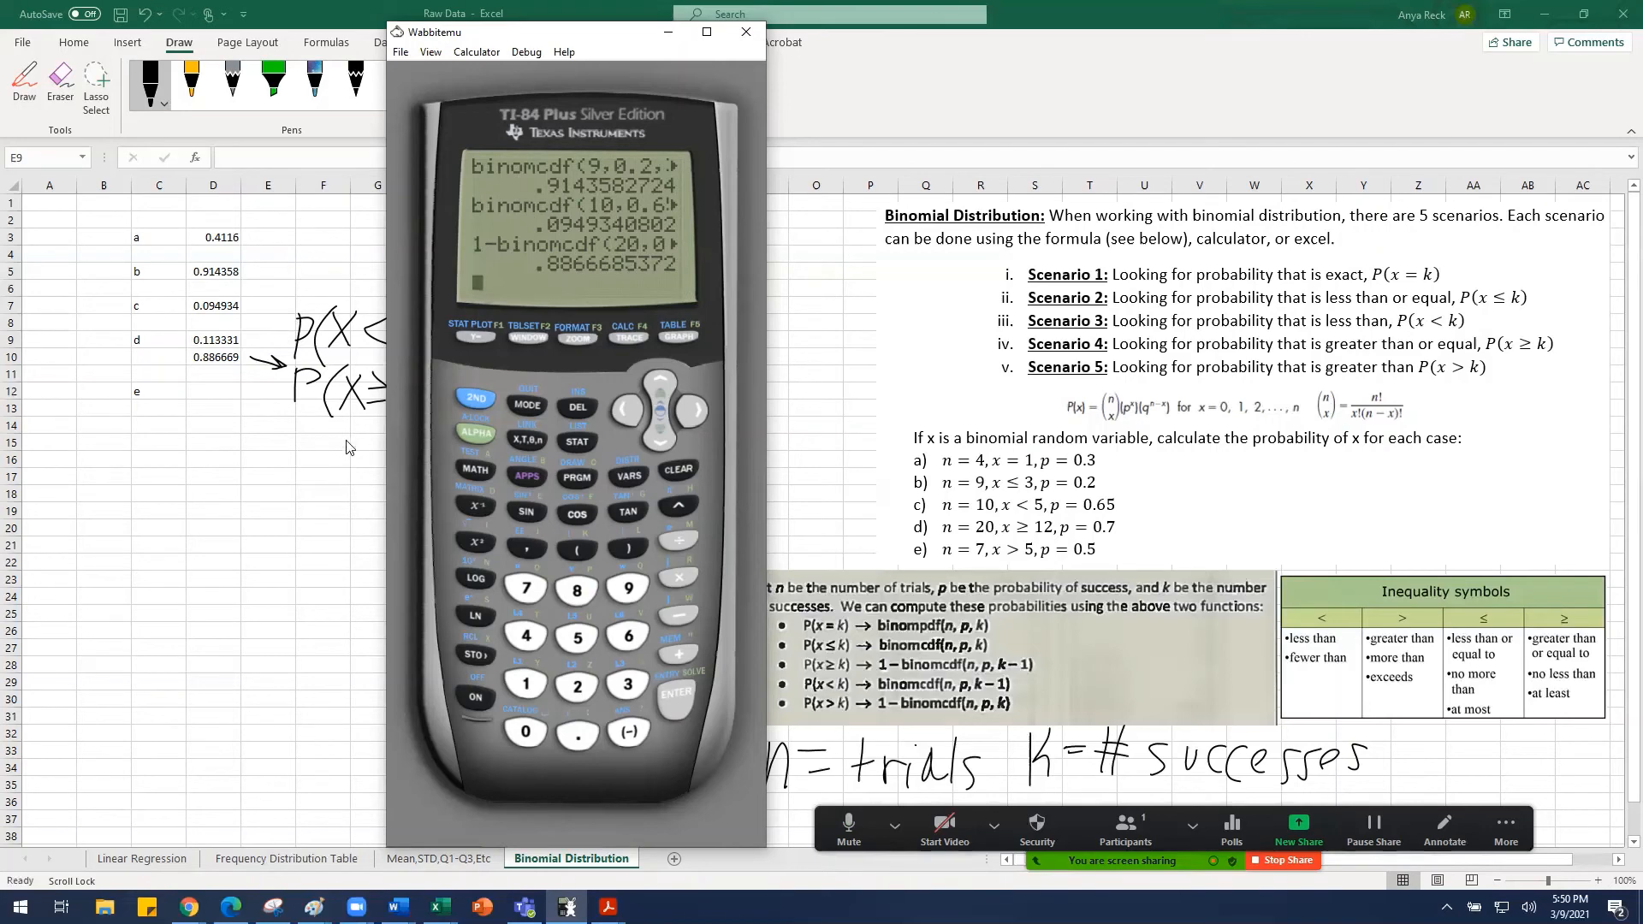
# Step: Go back to Excel, turn off inking and delete the stray ink dot in cell D12
pyautogui.click(202, 399)
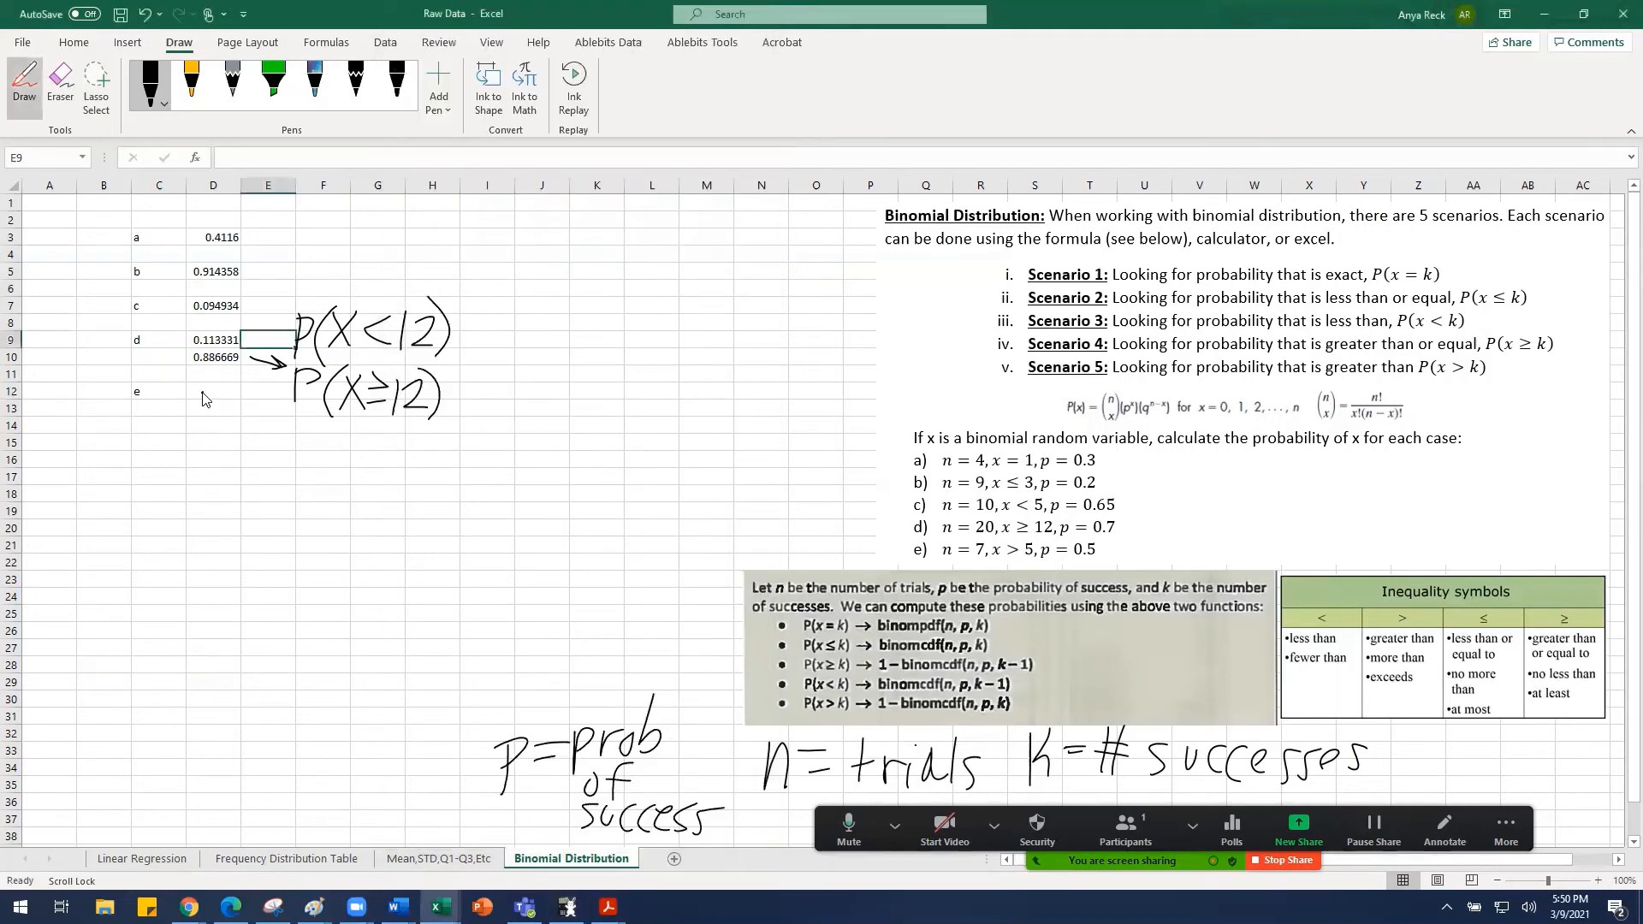
pyautogui.click(24, 86)
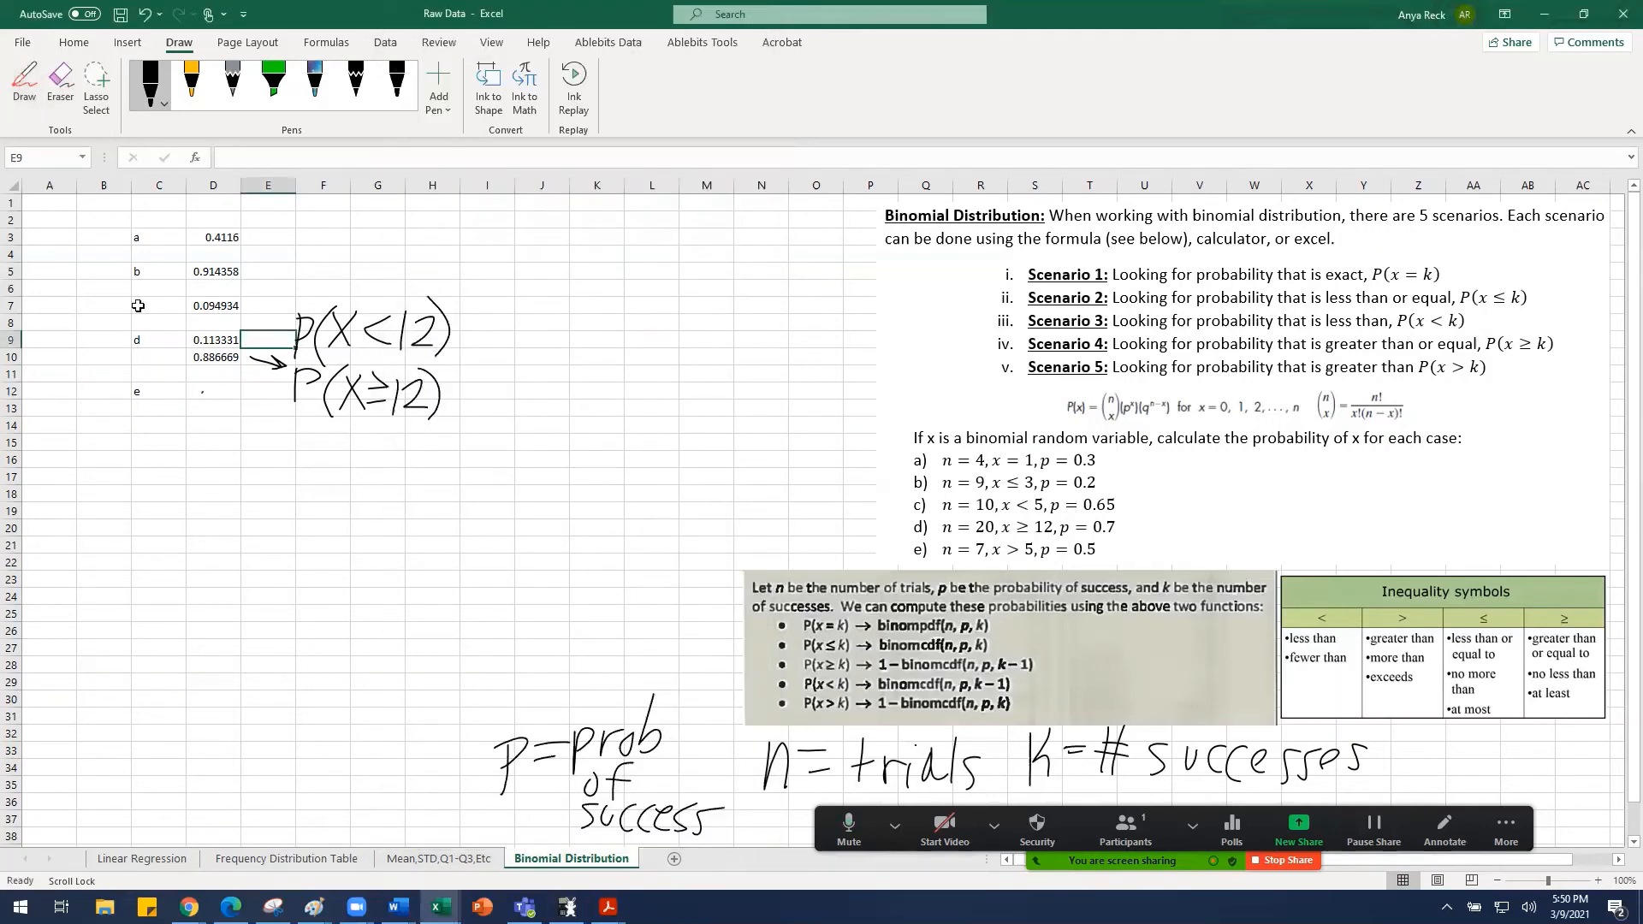
pyautogui.click(199, 400)
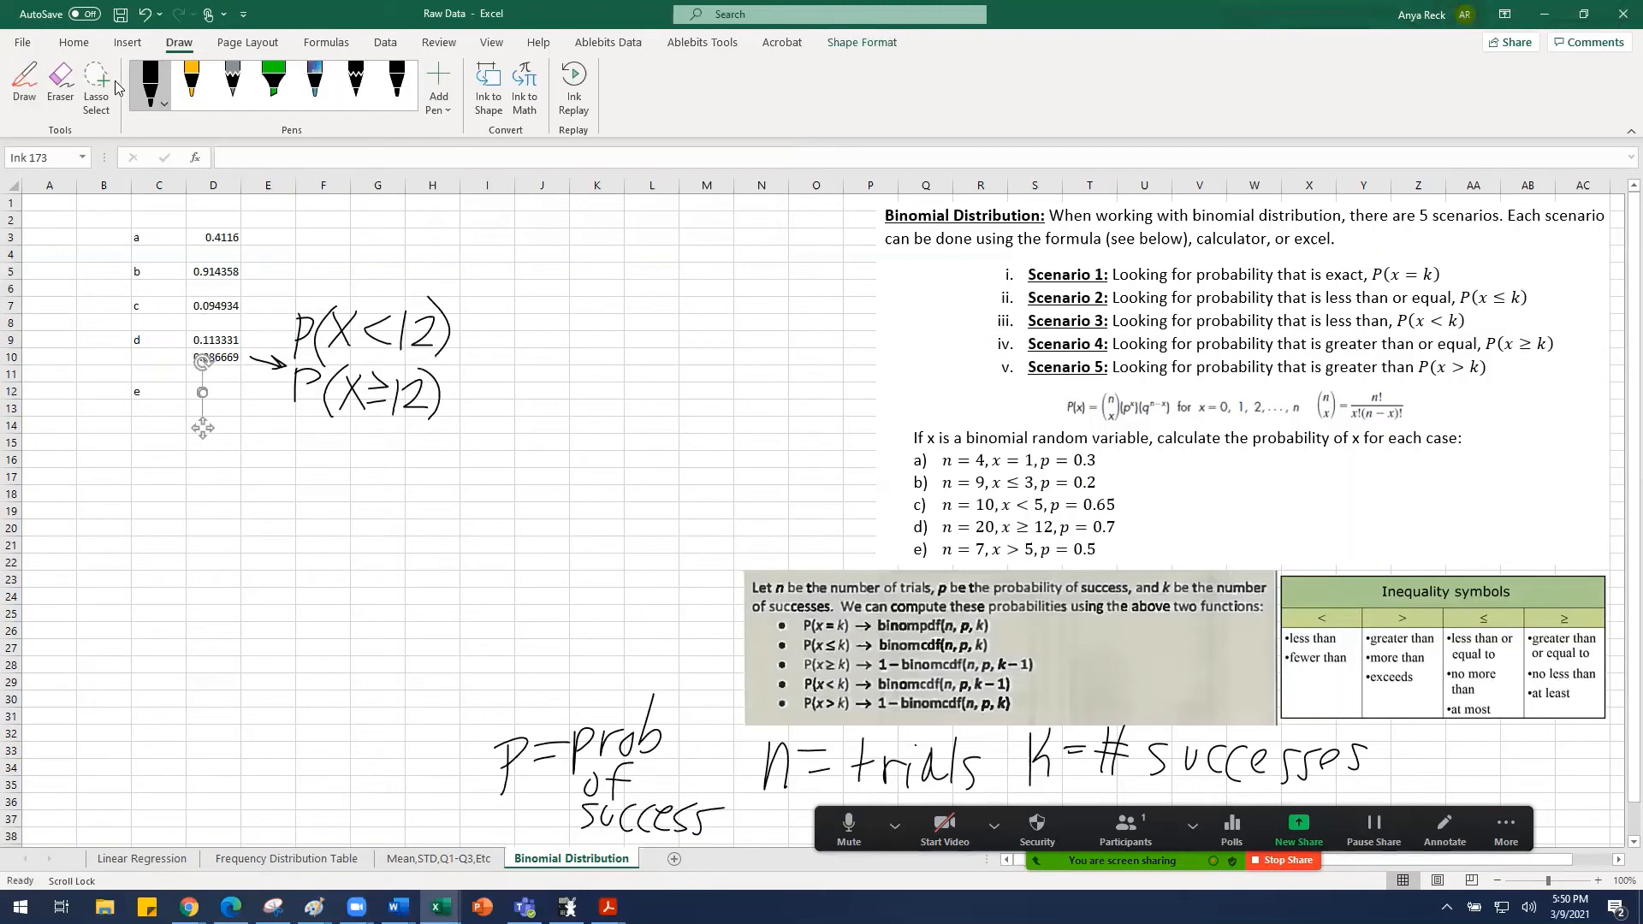
pyautogui.press('Delete')
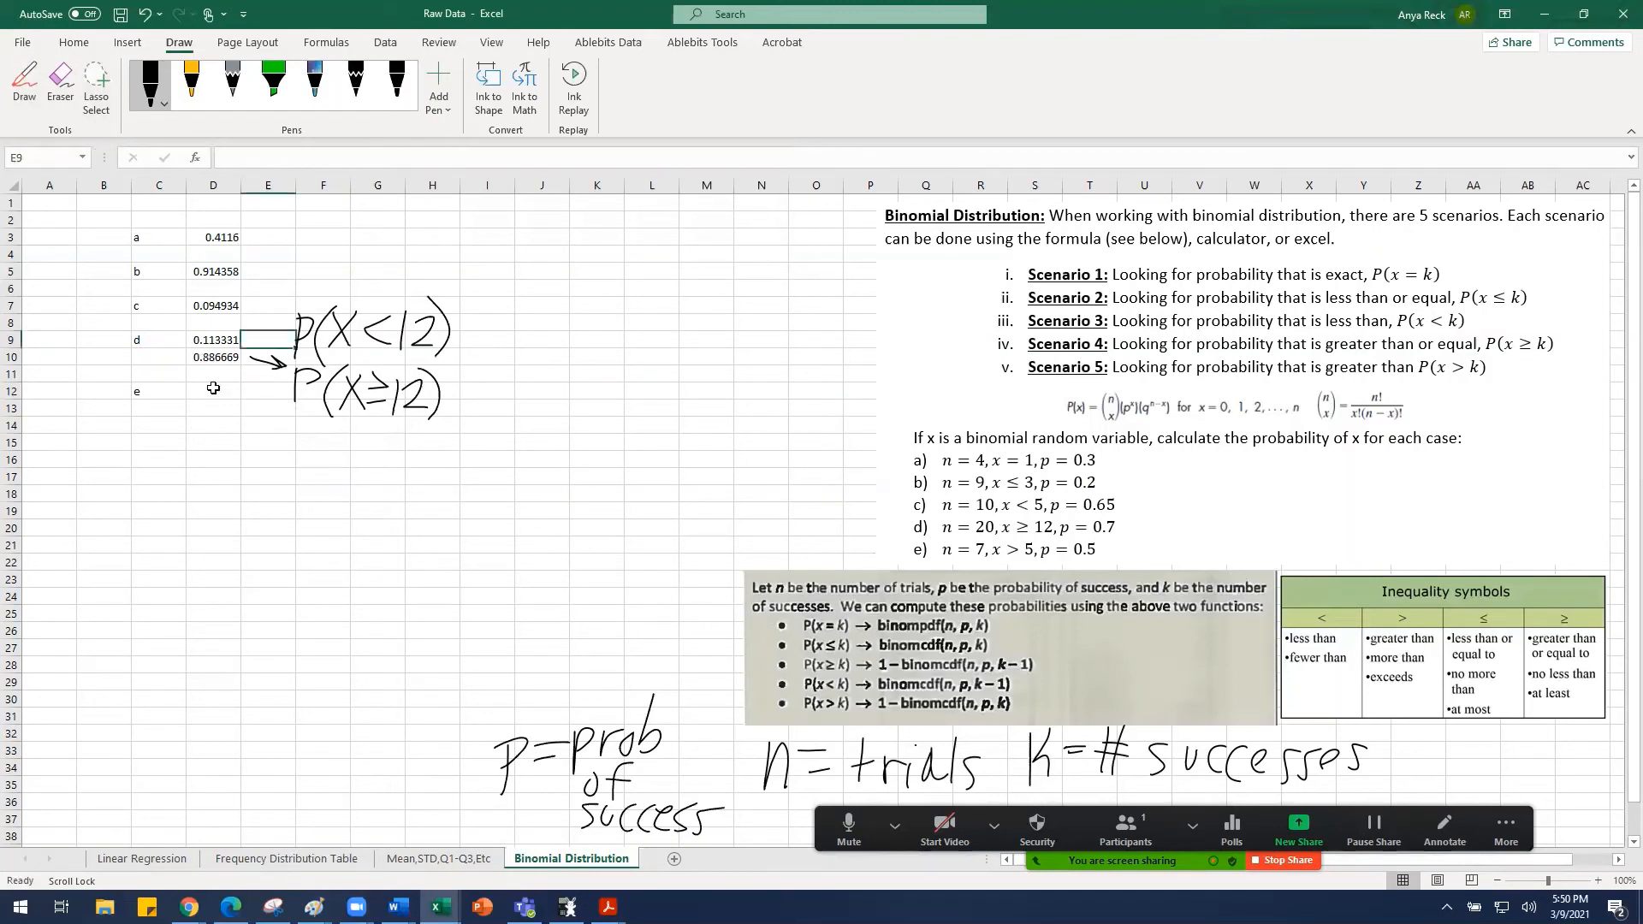
# Step: Insert the statistical function BINOM.DIST in cell D12 for case e
pyautogui.click(213, 391)
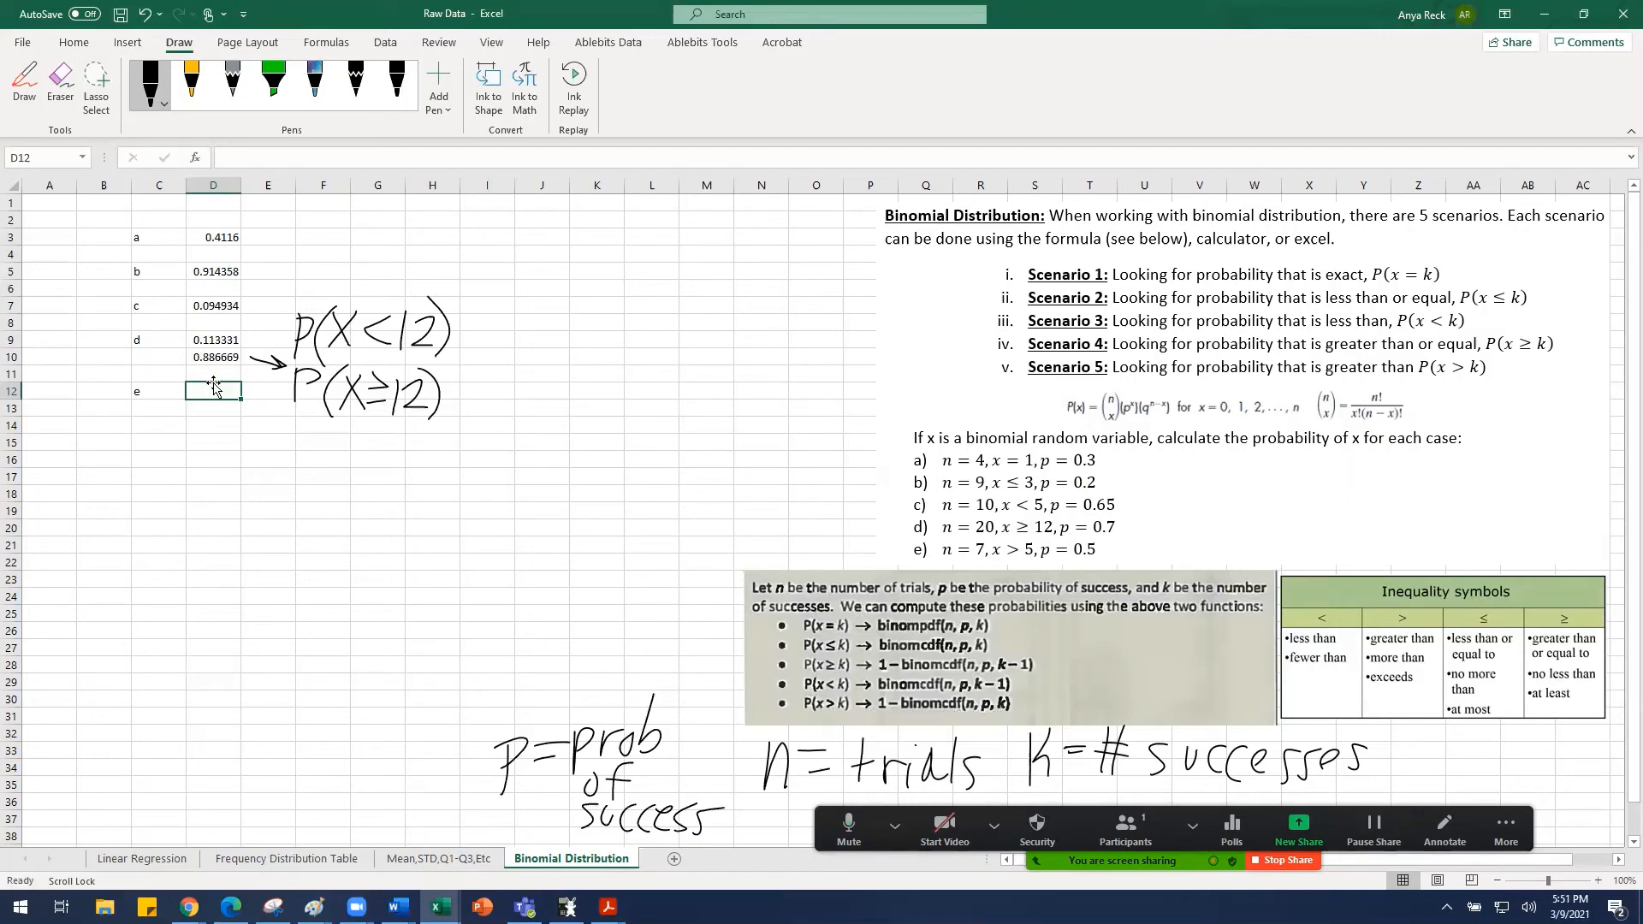
pyautogui.click(60, 41)
pyautogui.click(316, 47)
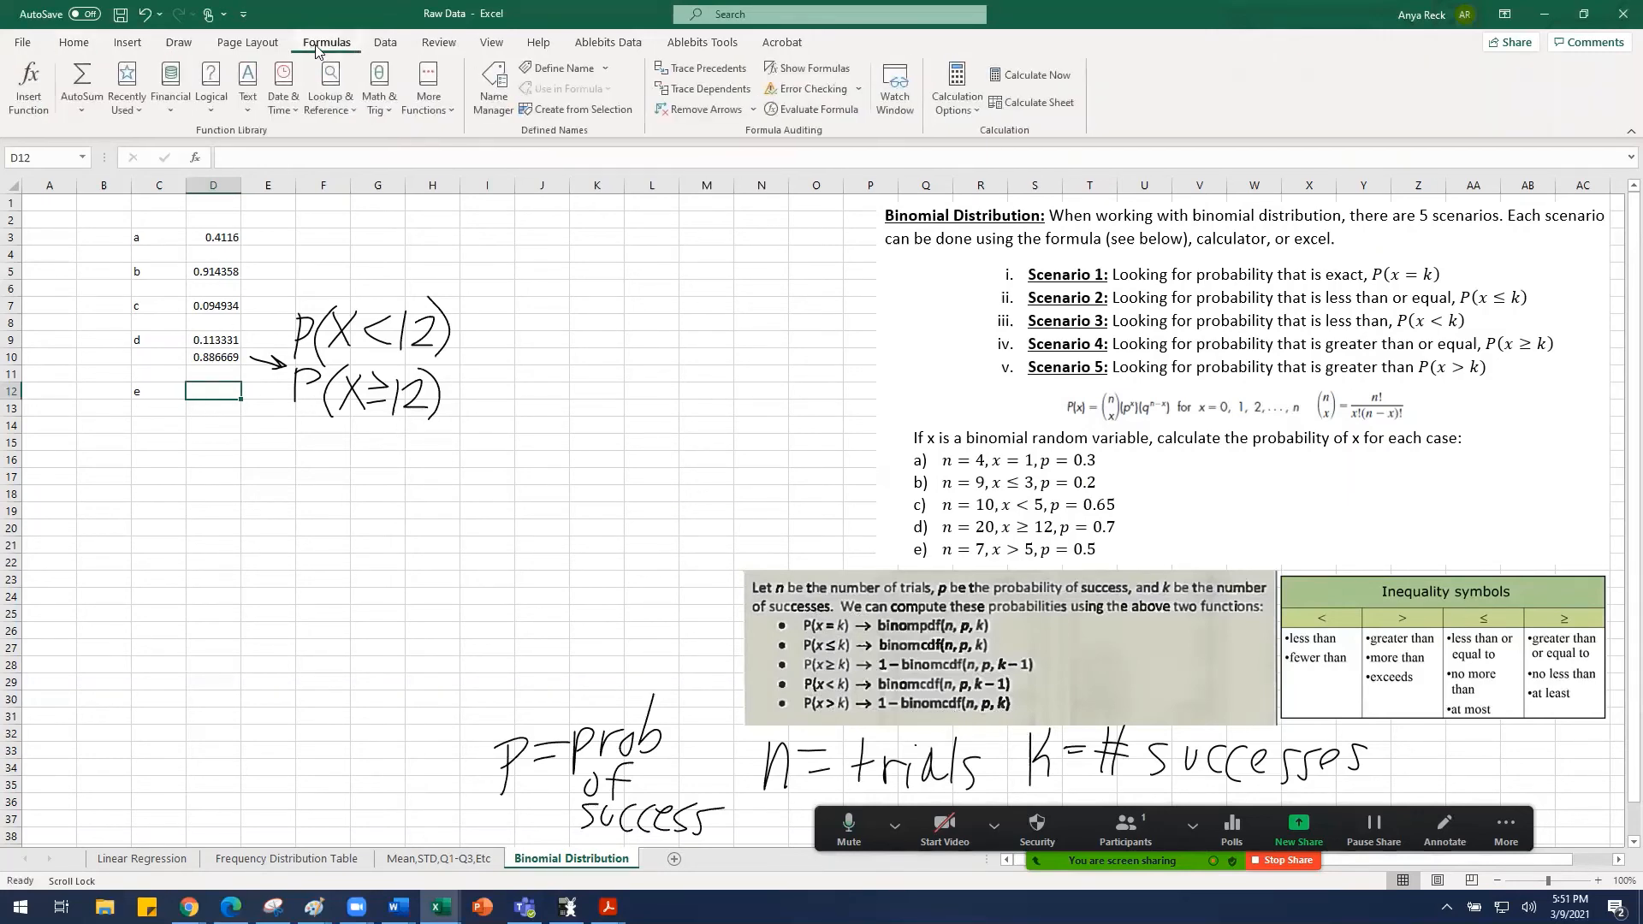
pyautogui.click(421, 78)
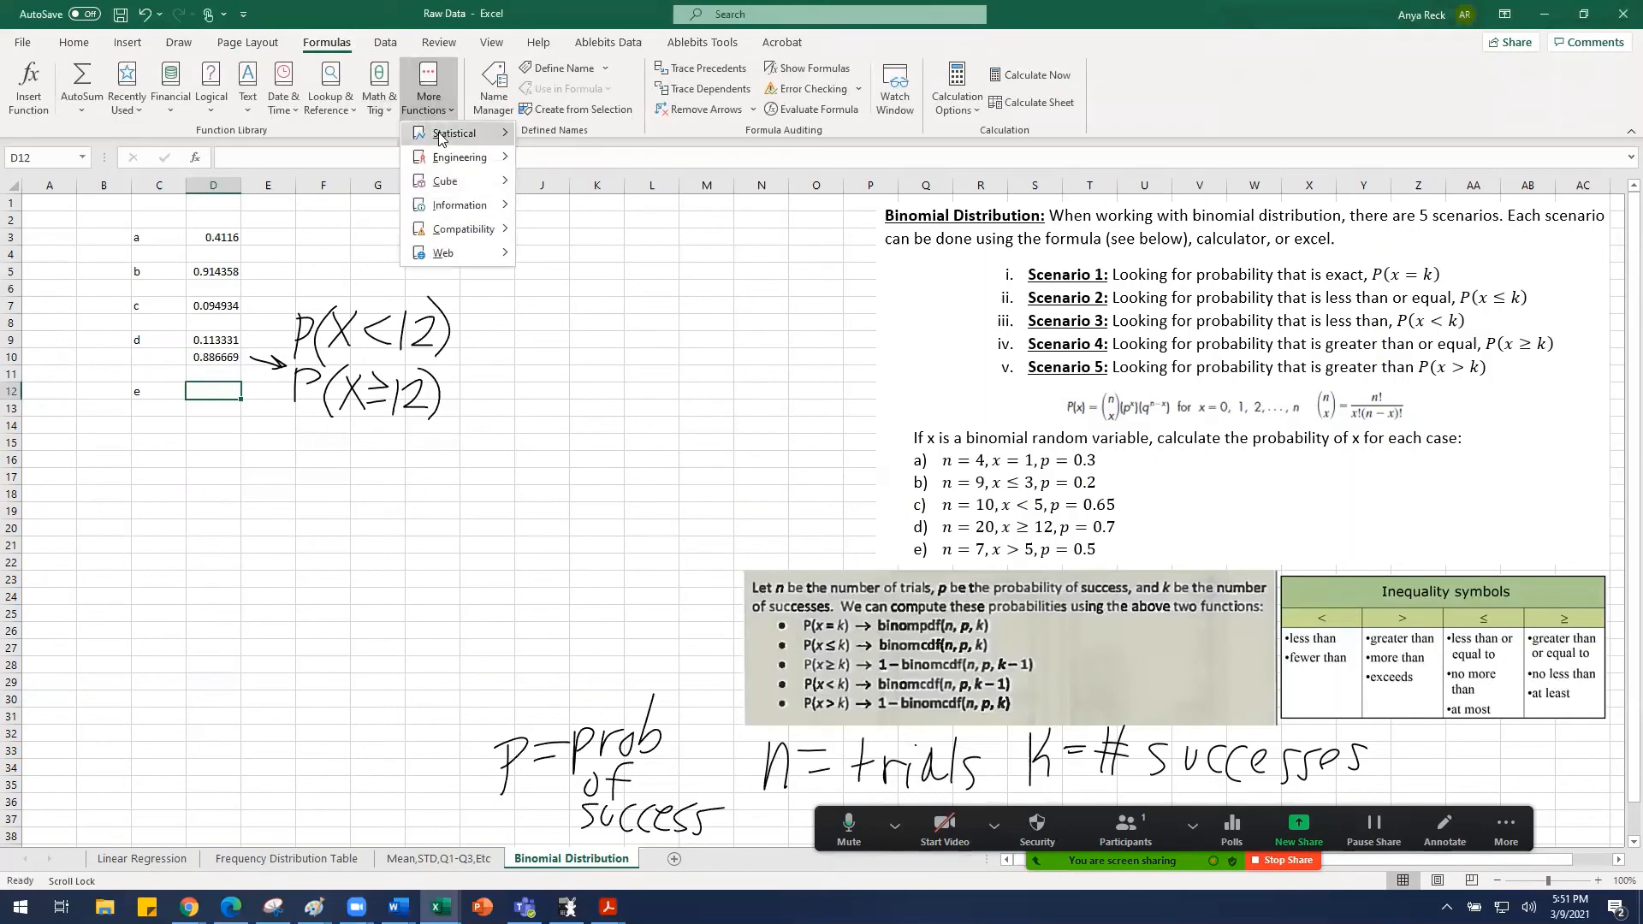
pyautogui.moveTo(440, 138)
pyautogui.click(611, 307)
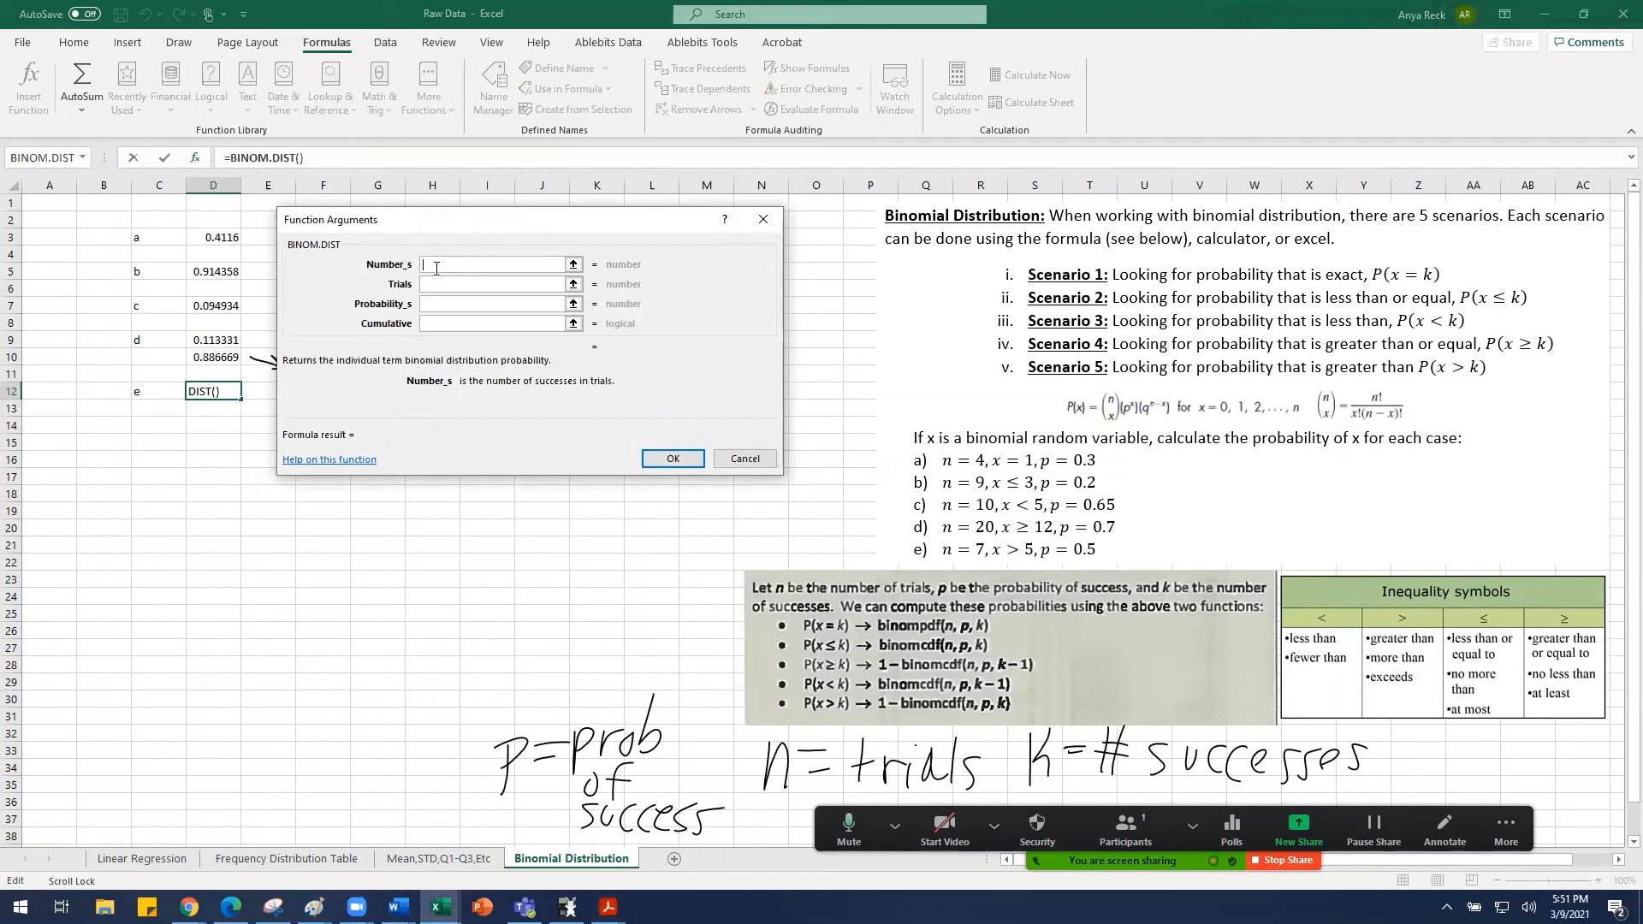
# Step: Complete the case e BINOM.DIST function with 5 successes, 7 trials, success probability 0.5 and Cumulative TRUE
pyautogui.write('5')
pyautogui.click(447, 284)
pyautogui.write('7')
pyautogui.click(449, 304)
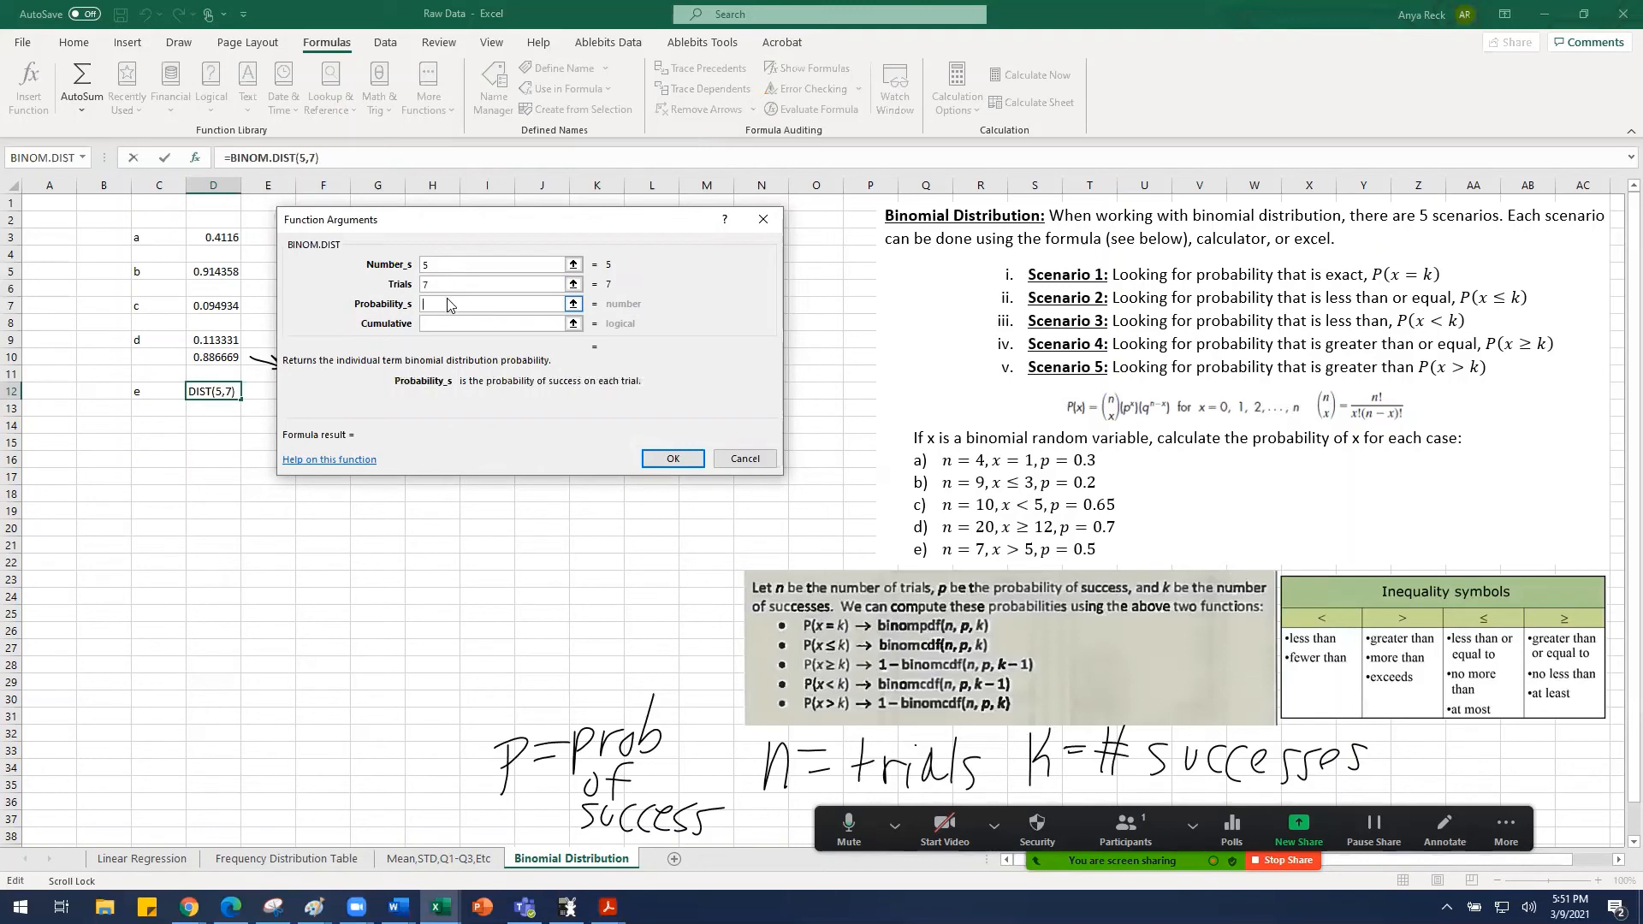
pyautogui.write('0.5')
pyautogui.press('Tab')
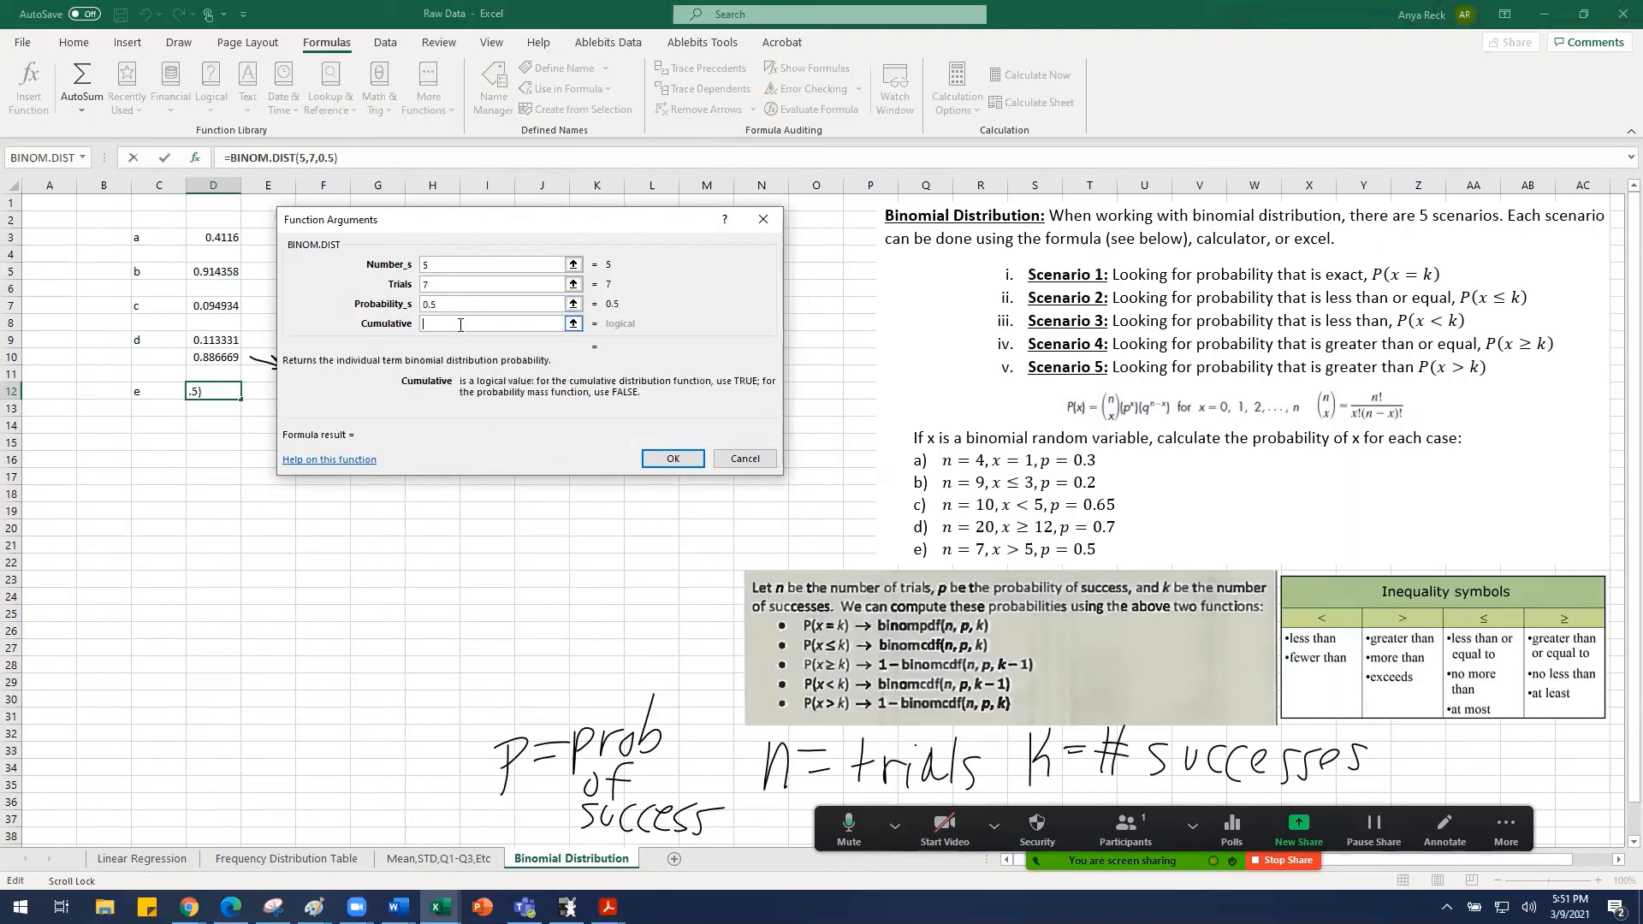
pyautogui.write('TRUE')
pyautogui.click(672, 458)
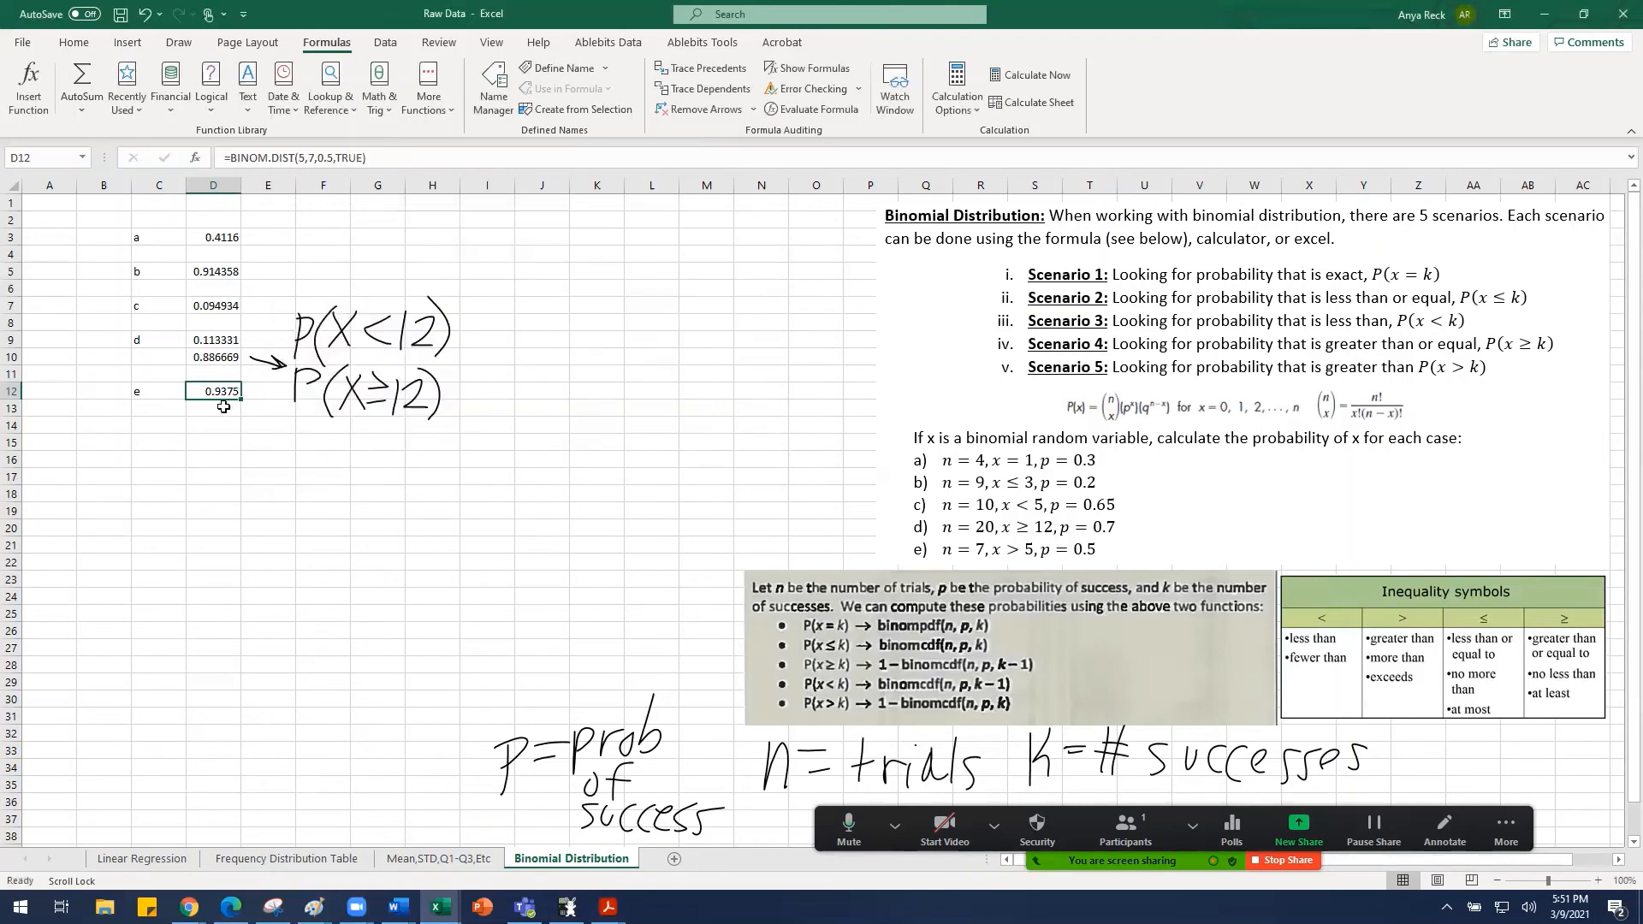
# Step: Enter the complement formula =1-D12 in cell D13 for case e
pyautogui.click(216, 410)
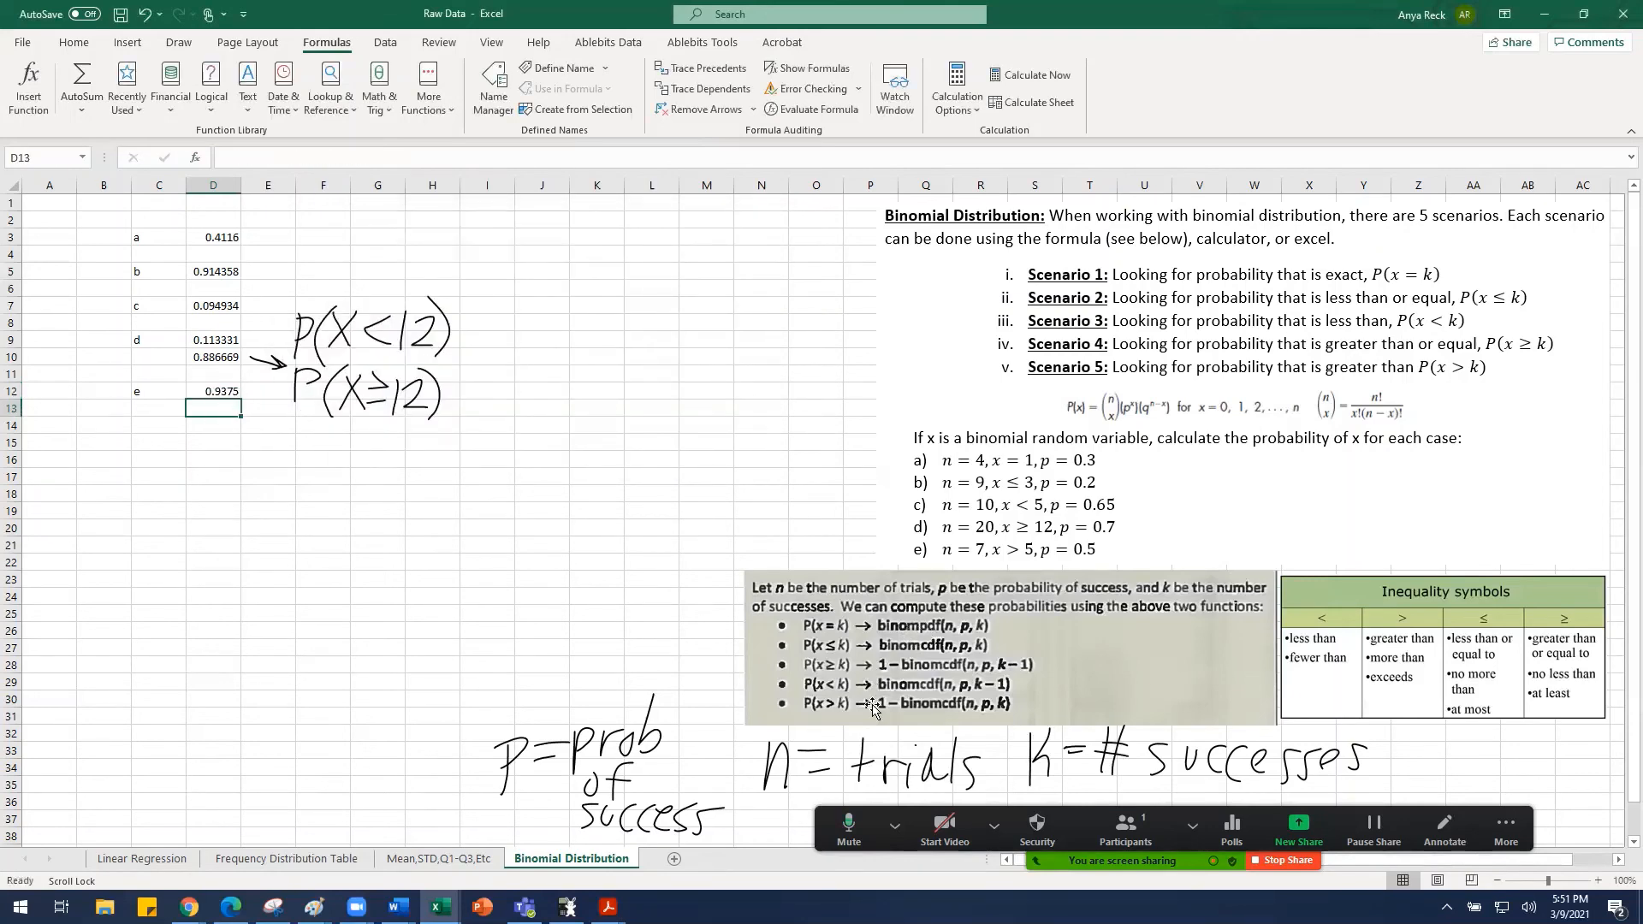
pyautogui.write('=1-')
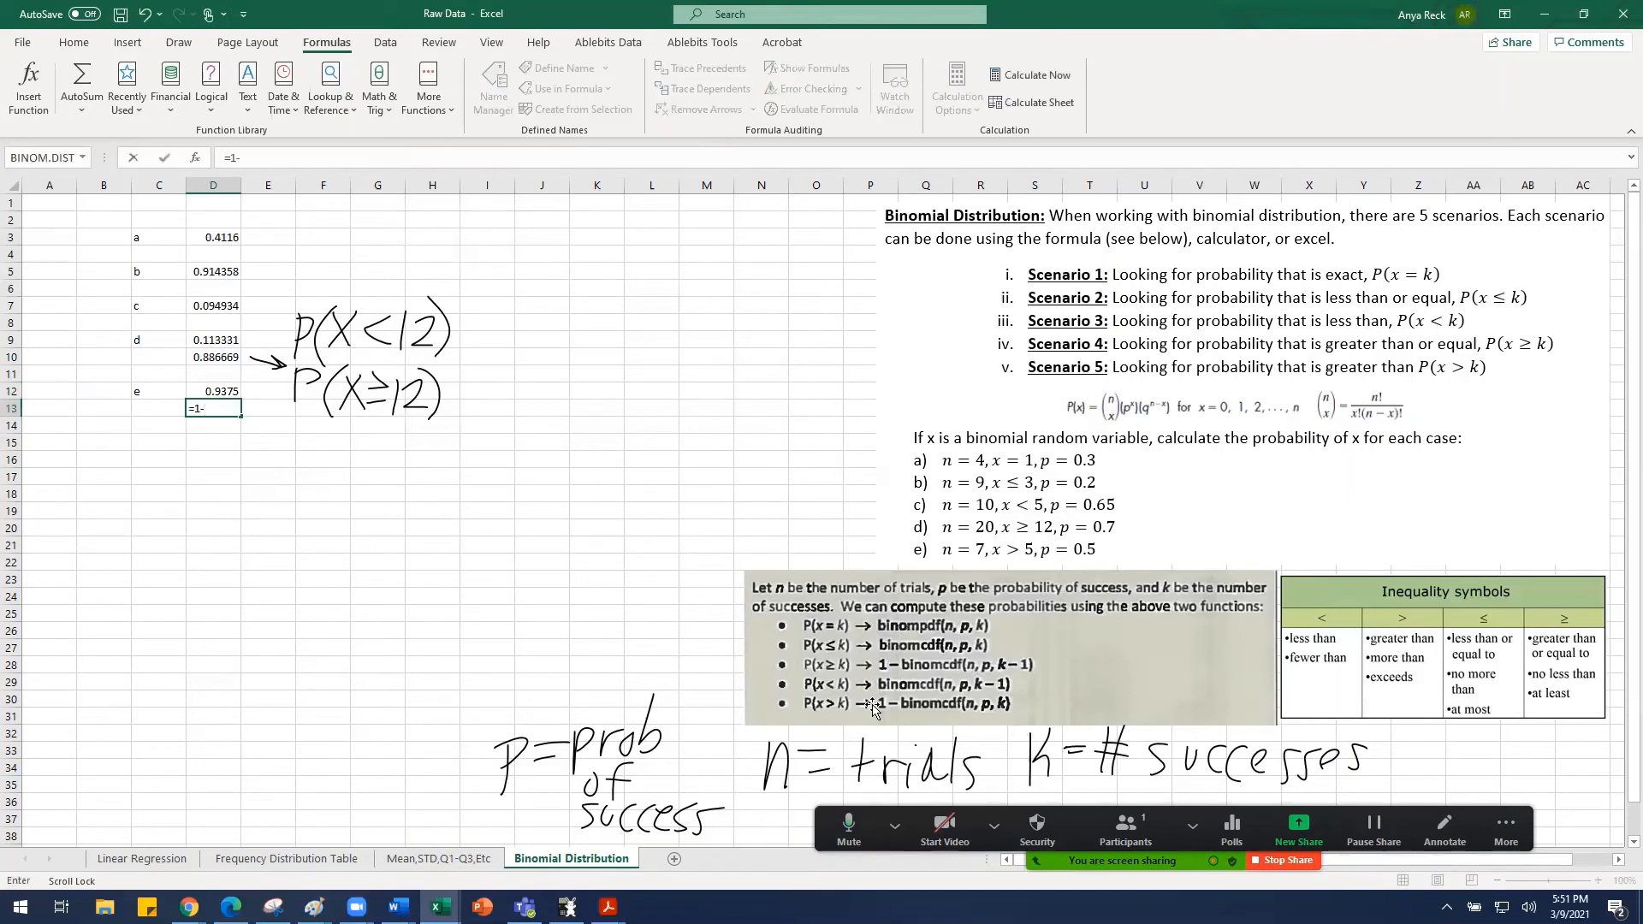
pyautogui.click(213, 390)
pyautogui.press('Return')
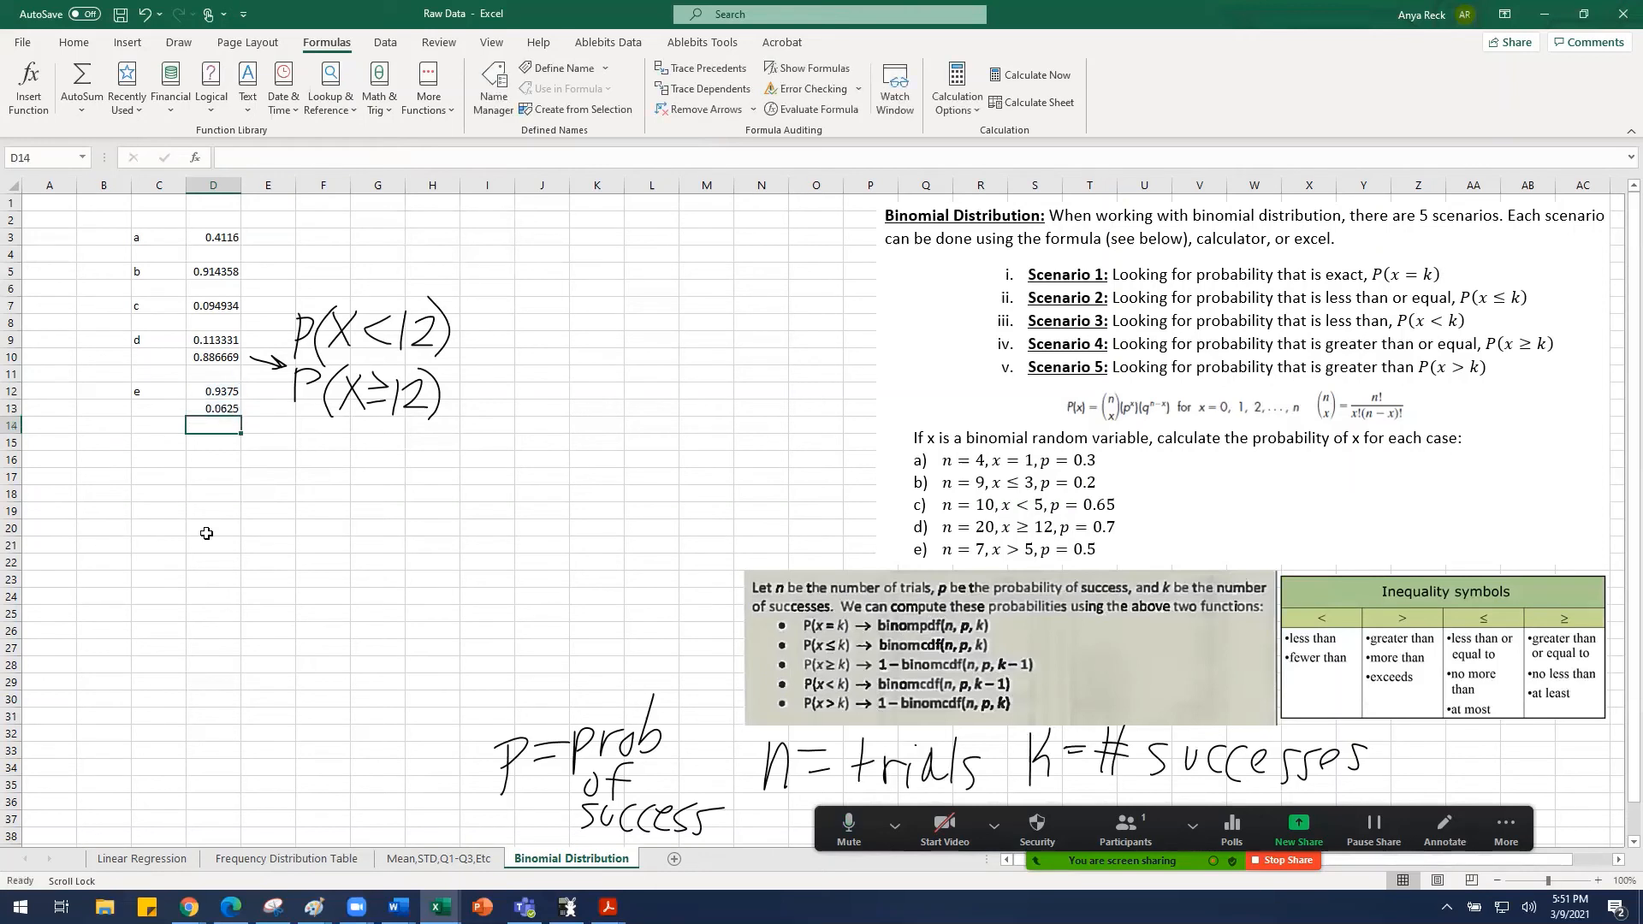
# Step: Ink an arrow from D12 to a handwritten P(X≤5) and one from D13 to P(X>5), then stop inking
pyautogui.click(179, 42)
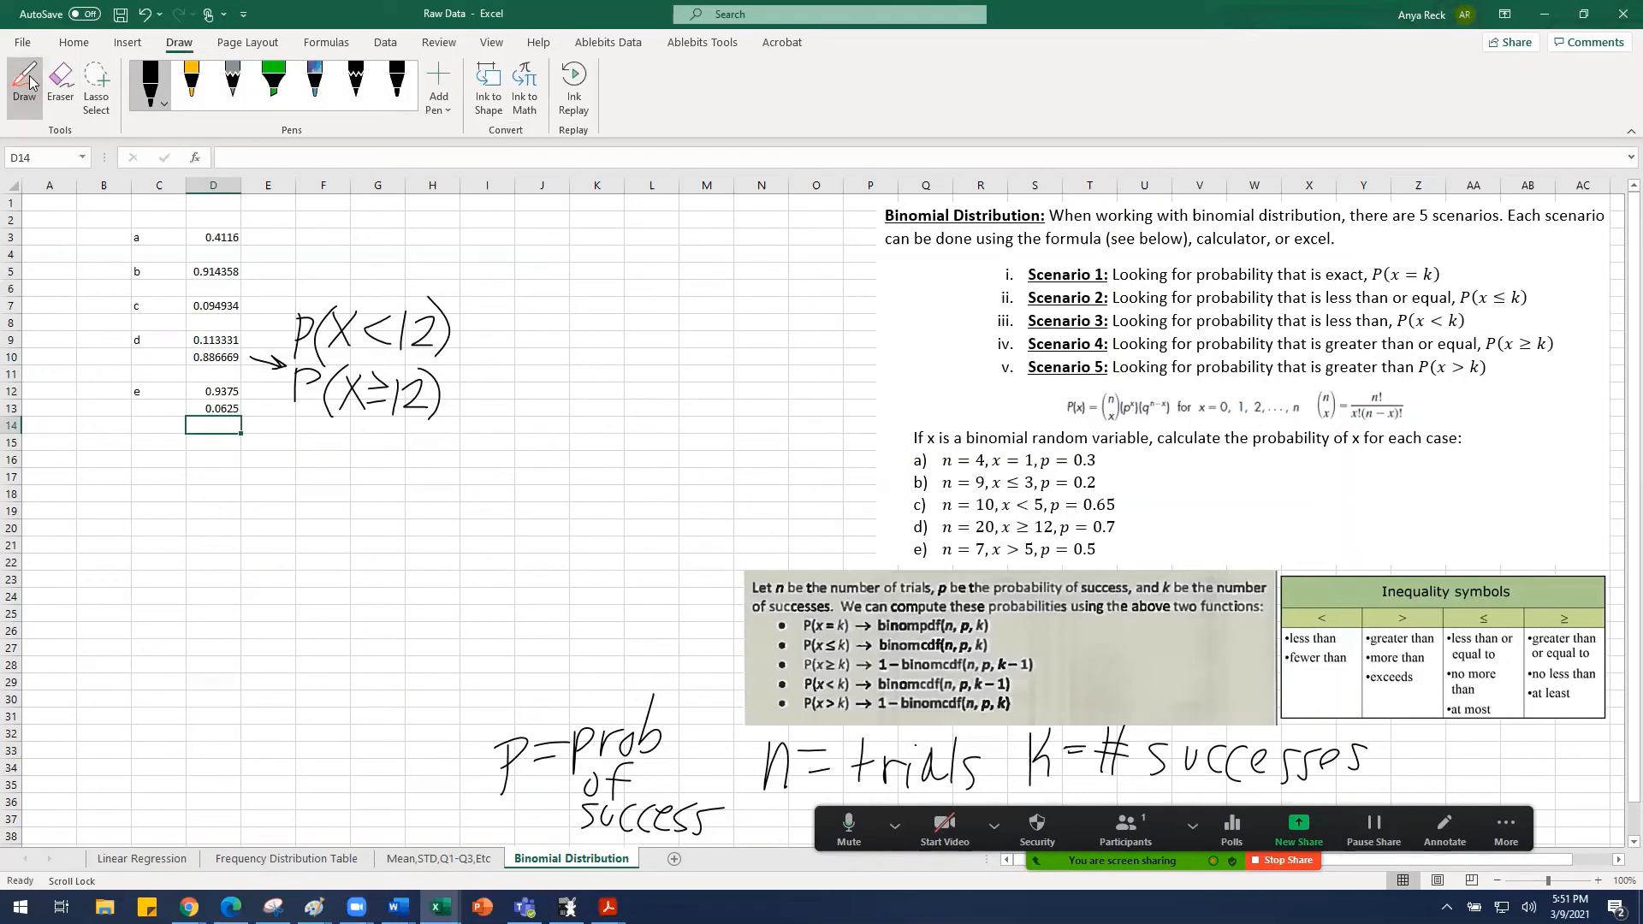
pyautogui.moveTo(238, 386)
pyautogui.mouseDown()
pyautogui.moveTo(275, 446)
pyautogui.moveTo(319, 457)
pyautogui.moveTo(299, 468)
pyautogui.moveTo(329, 500)
pyautogui.moveTo(367, 493)
pyautogui.moveTo(345, 499)
pyautogui.mouseUp()
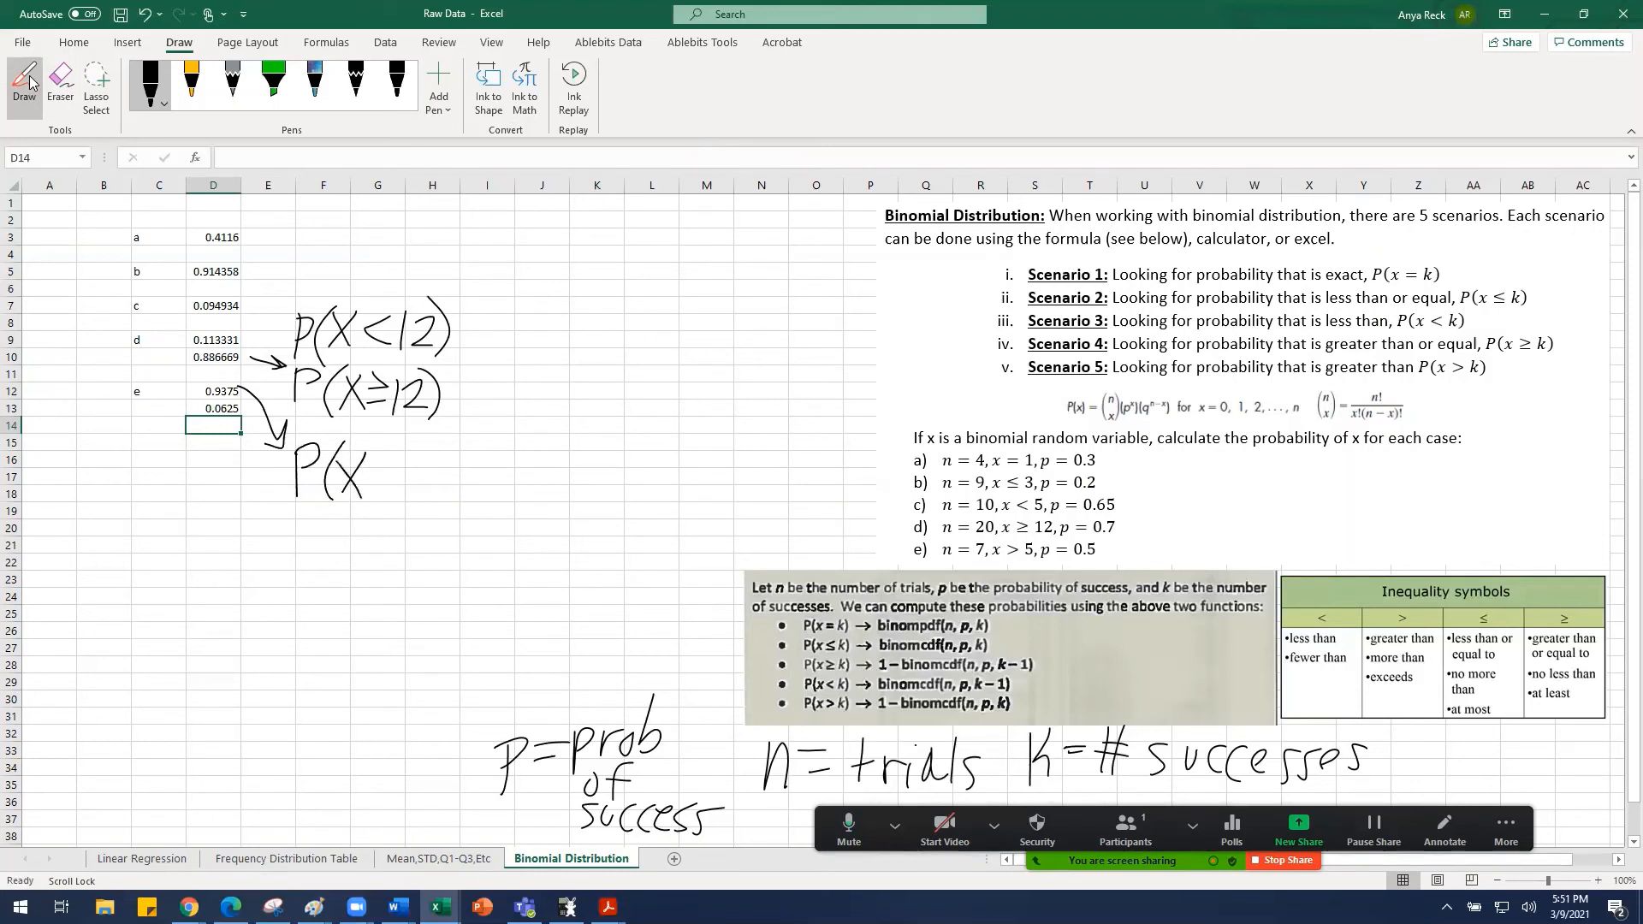
pyautogui.moveTo(416, 450)
pyautogui.mouseDown()
pyautogui.moveTo(409, 489)
pyautogui.moveTo(434, 501)
pyautogui.mouseUp()
pyautogui.moveTo(220, 417)
pyautogui.mouseDown()
pyautogui.moveTo(231, 462)
pyautogui.moveTo(296, 517)
pyautogui.mouseUp()
pyautogui.moveTo(274, 518)
pyautogui.mouseDown()
pyautogui.moveTo(297, 517)
pyautogui.moveTo(303, 556)
pyautogui.moveTo(324, 516)
pyautogui.moveTo(307, 537)
pyautogui.moveTo(342, 565)
pyautogui.moveTo(438, 528)
pyautogui.moveTo(414, 567)
pyautogui.moveTo(438, 579)
pyautogui.mouseUp()
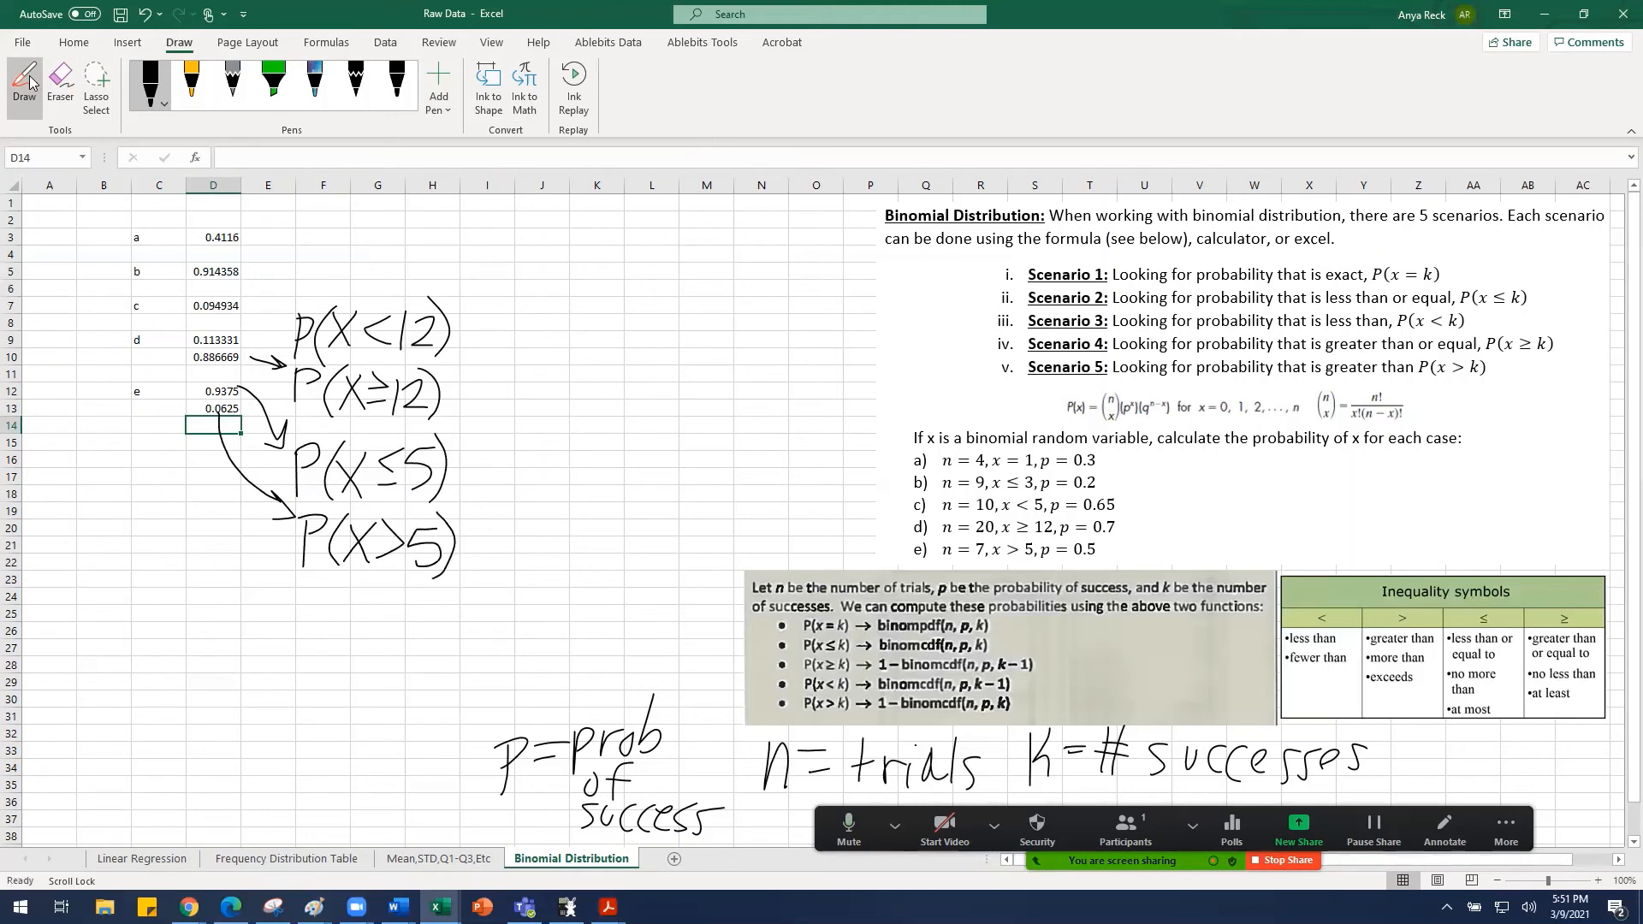
pyautogui.click(26, 81)
pyautogui.click(263, 409)
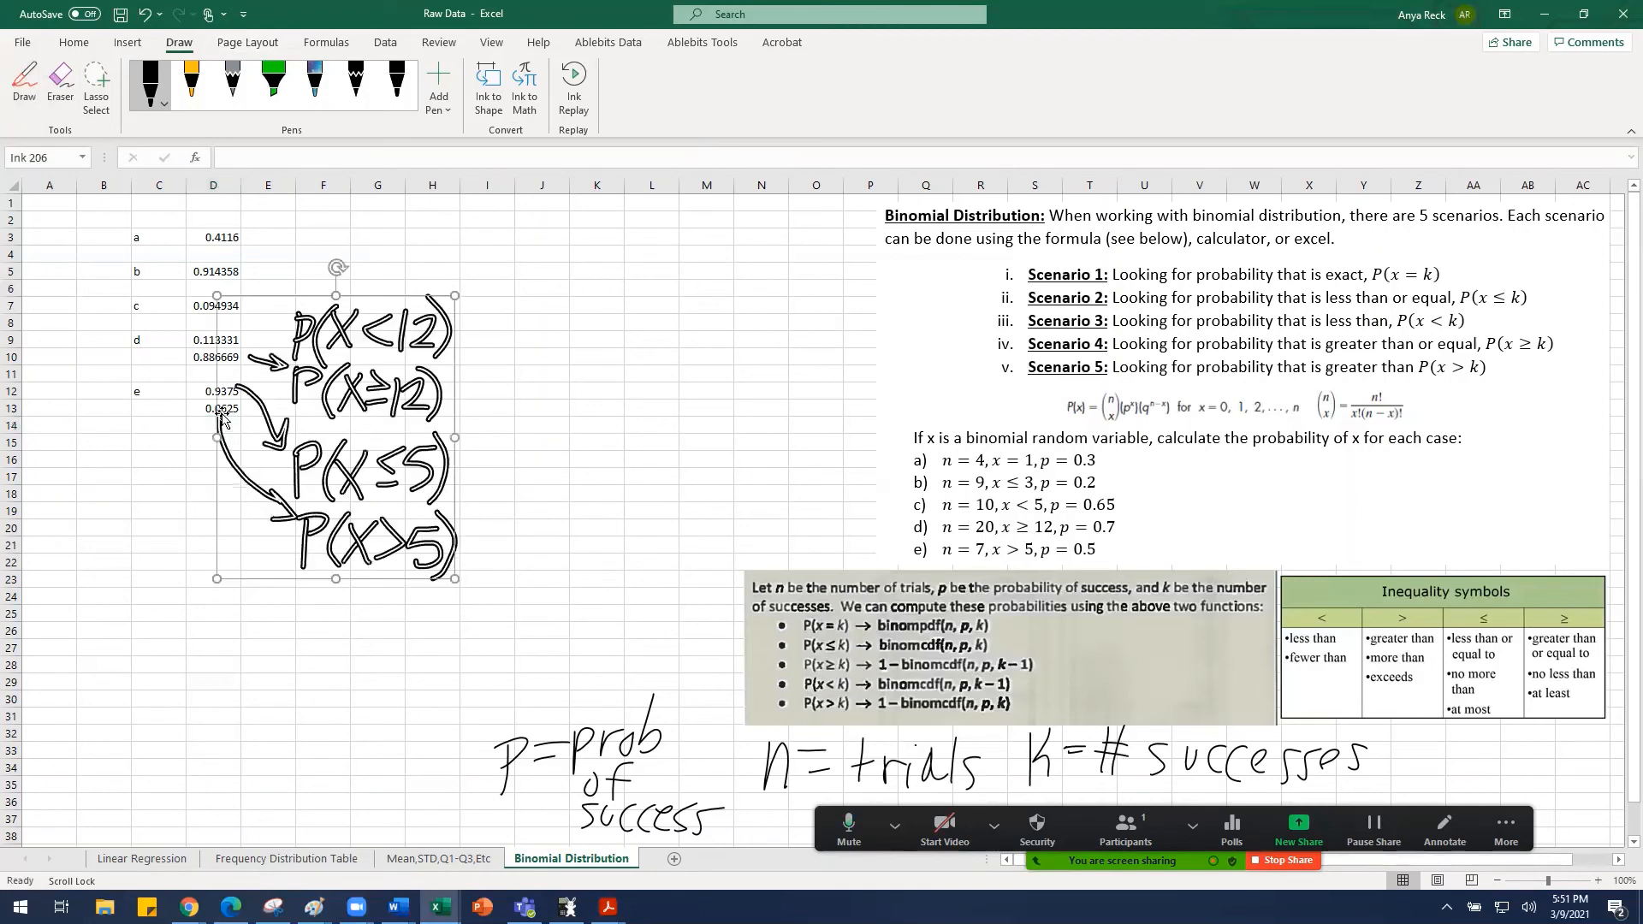
# Step: Highlight the final answers for cases e and d, cells D13 and D10, with the green fill color
pyautogui.click(205, 409)
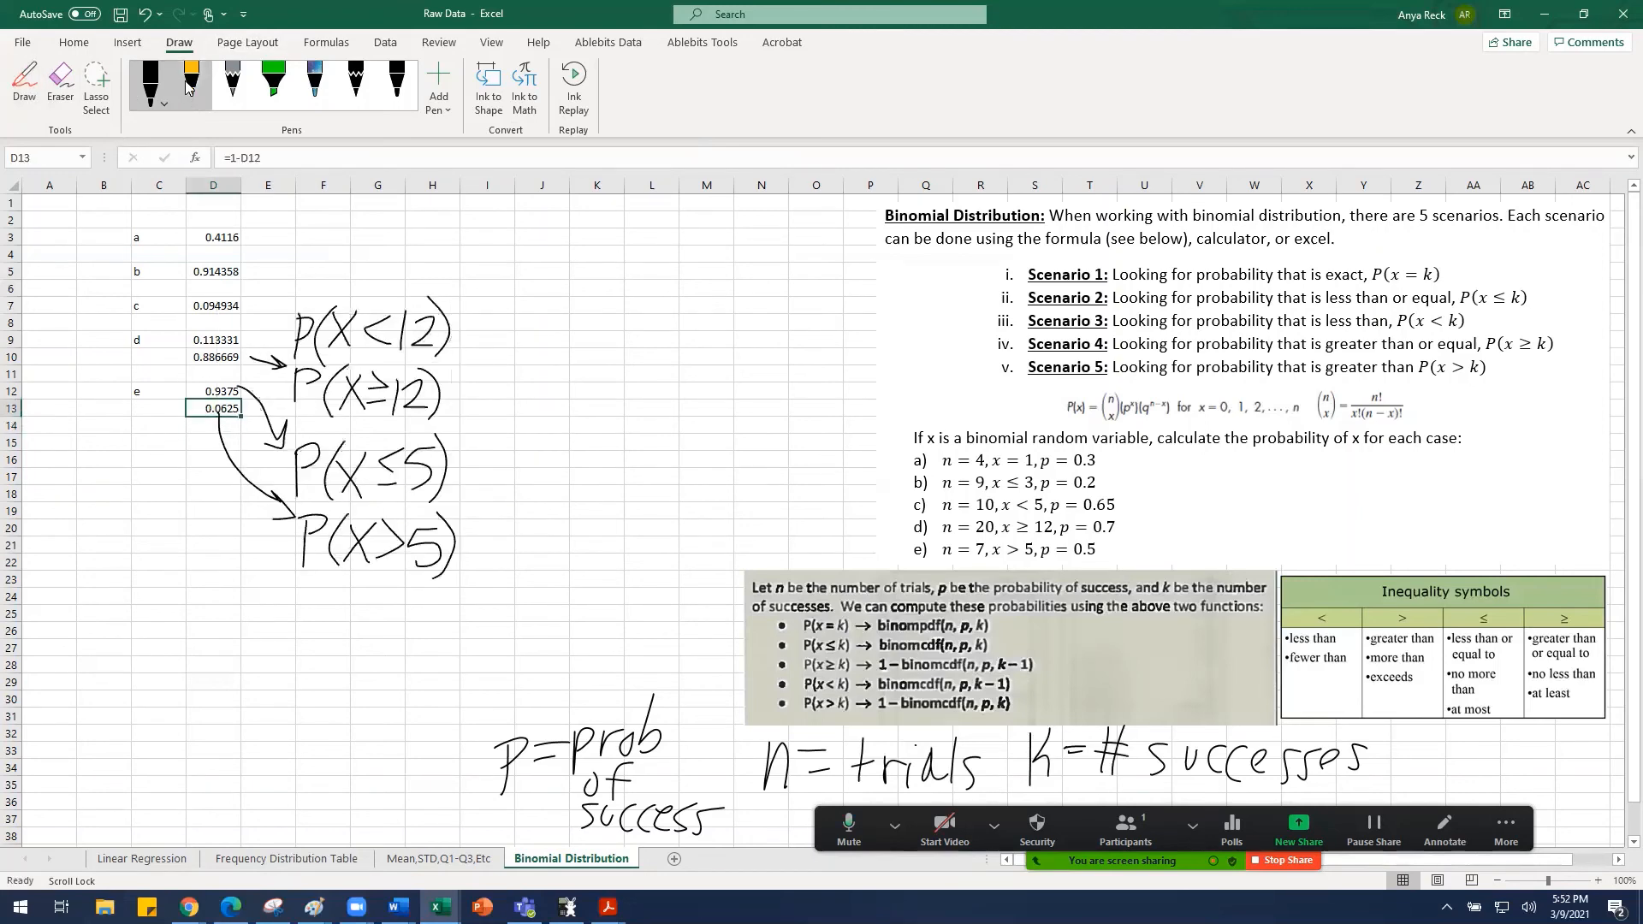
pyautogui.click(73, 42)
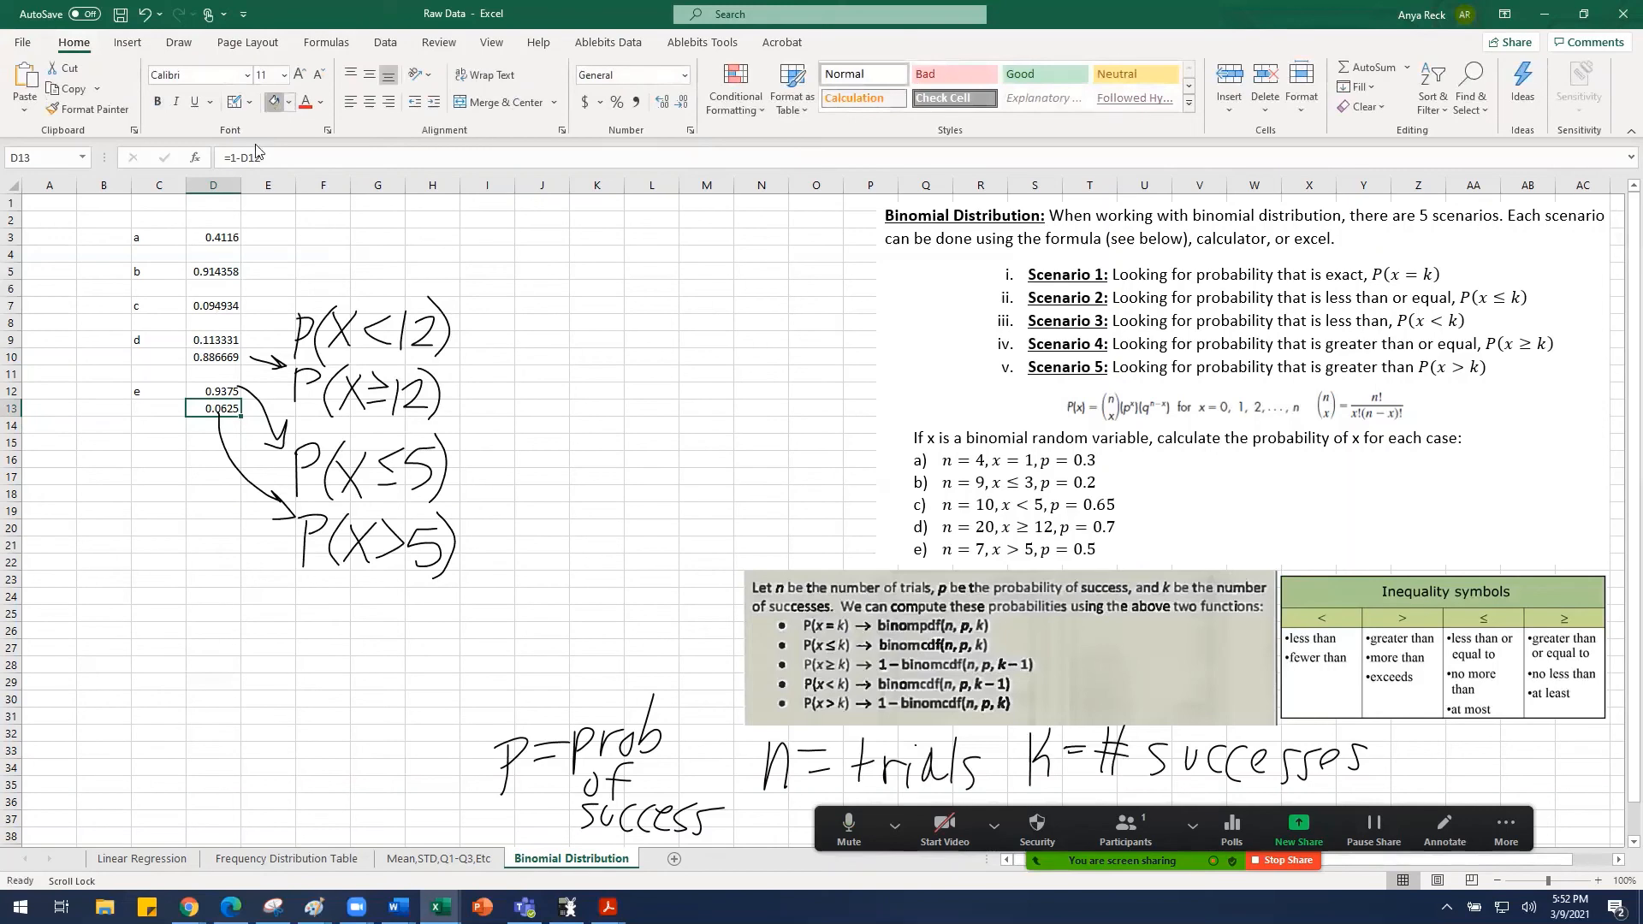
pyautogui.click(274, 101)
pyautogui.click(193, 354)
pyautogui.click(274, 101)
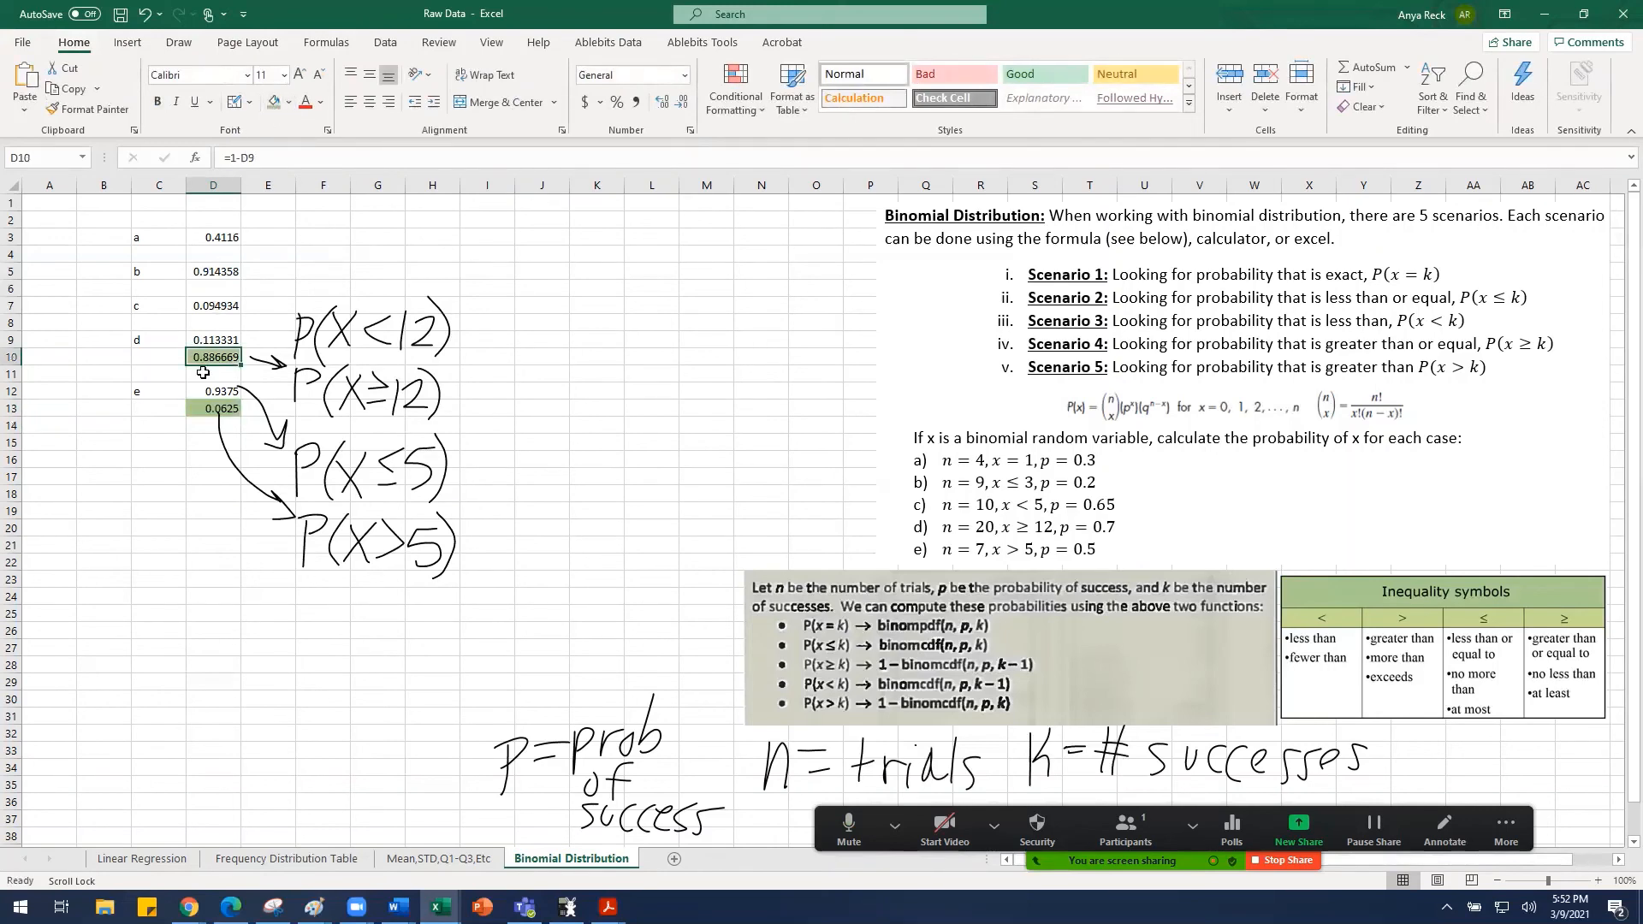
pyautogui.click(206, 407)
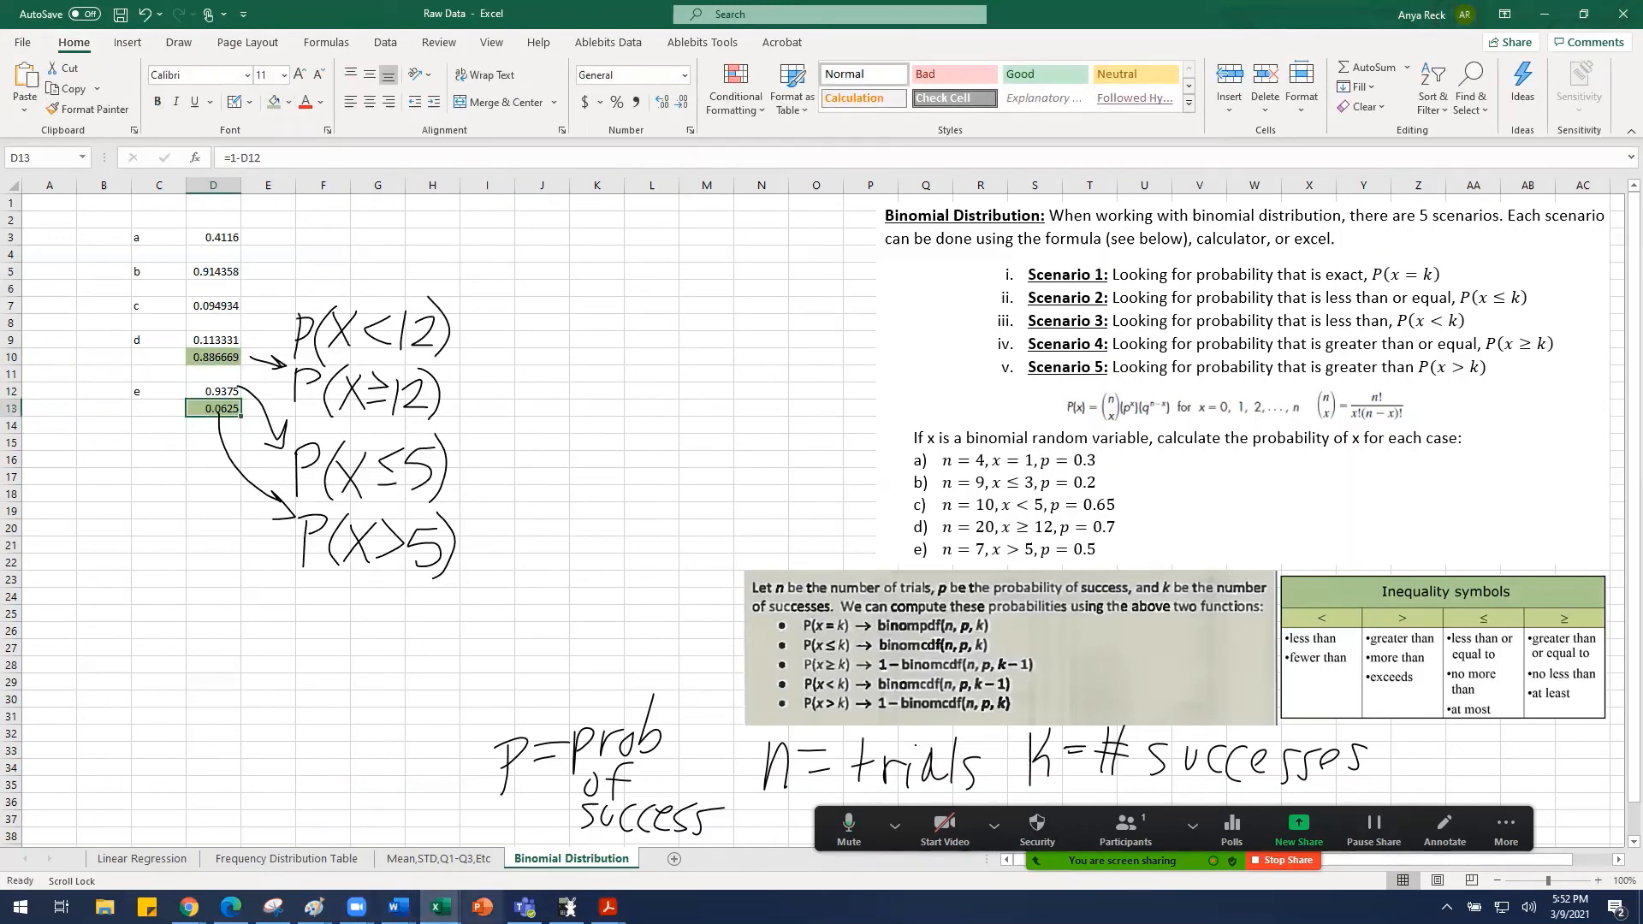
# Step: Switch to the Wabbitemu calculator and start the expression 1-binomcdf for case e
pyautogui.click(566, 907)
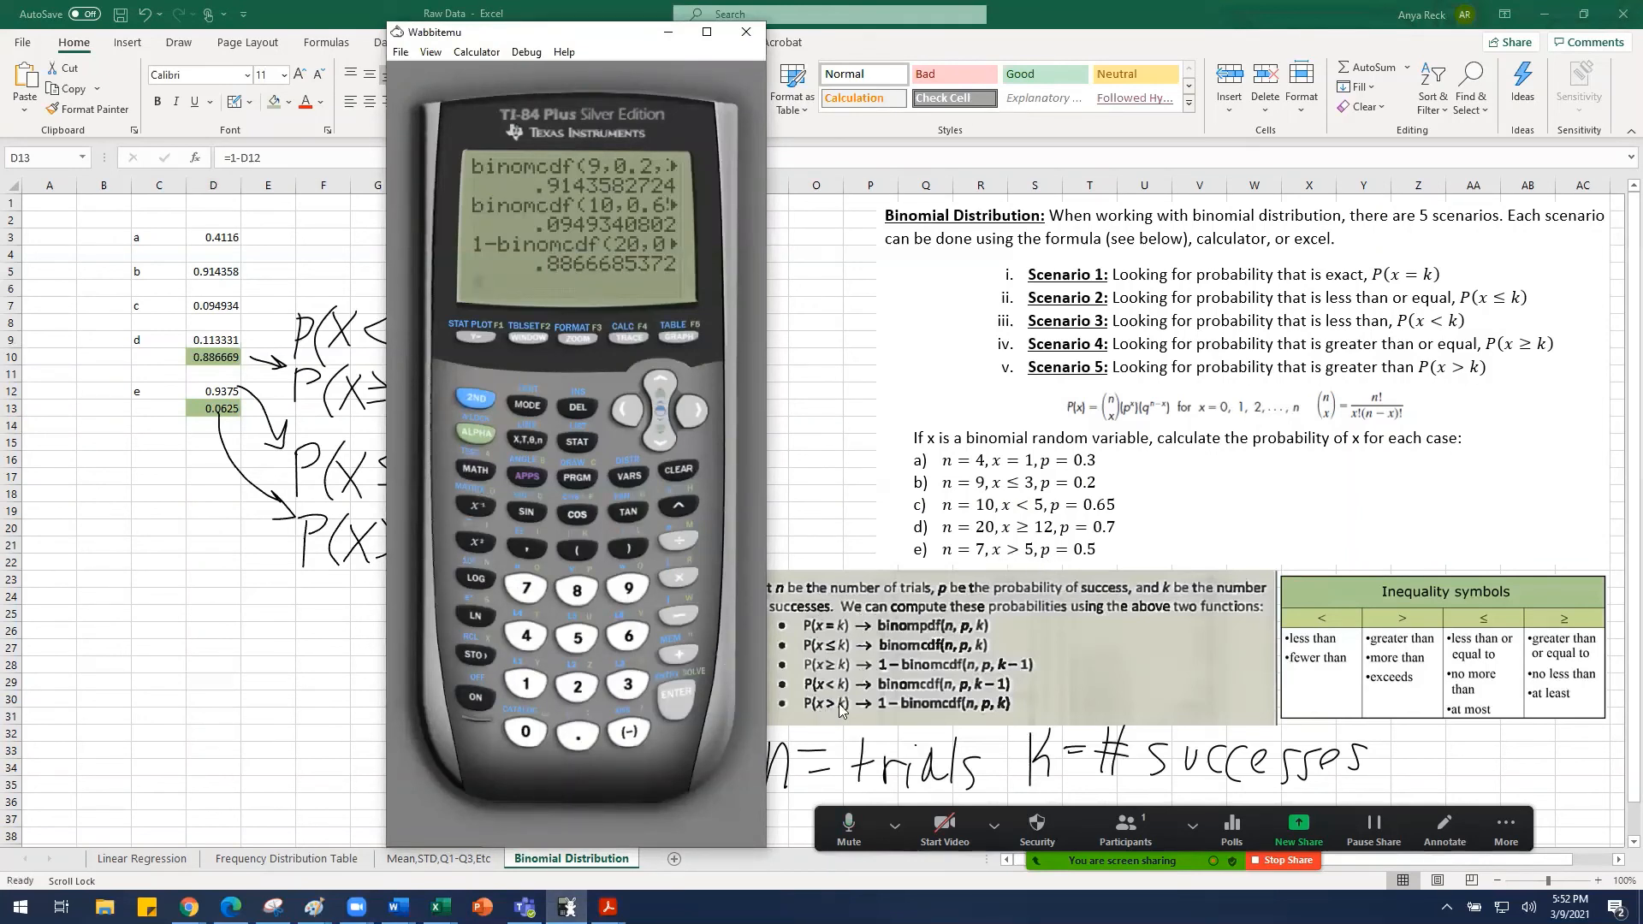
pyautogui.click(530, 683)
pyautogui.click(668, 616)
pyautogui.click(475, 399)
pyautogui.click(629, 475)
pyautogui.click(661, 383)
pyautogui.click(661, 384)
pyautogui.click(661, 384)
pyautogui.click(661, 383)
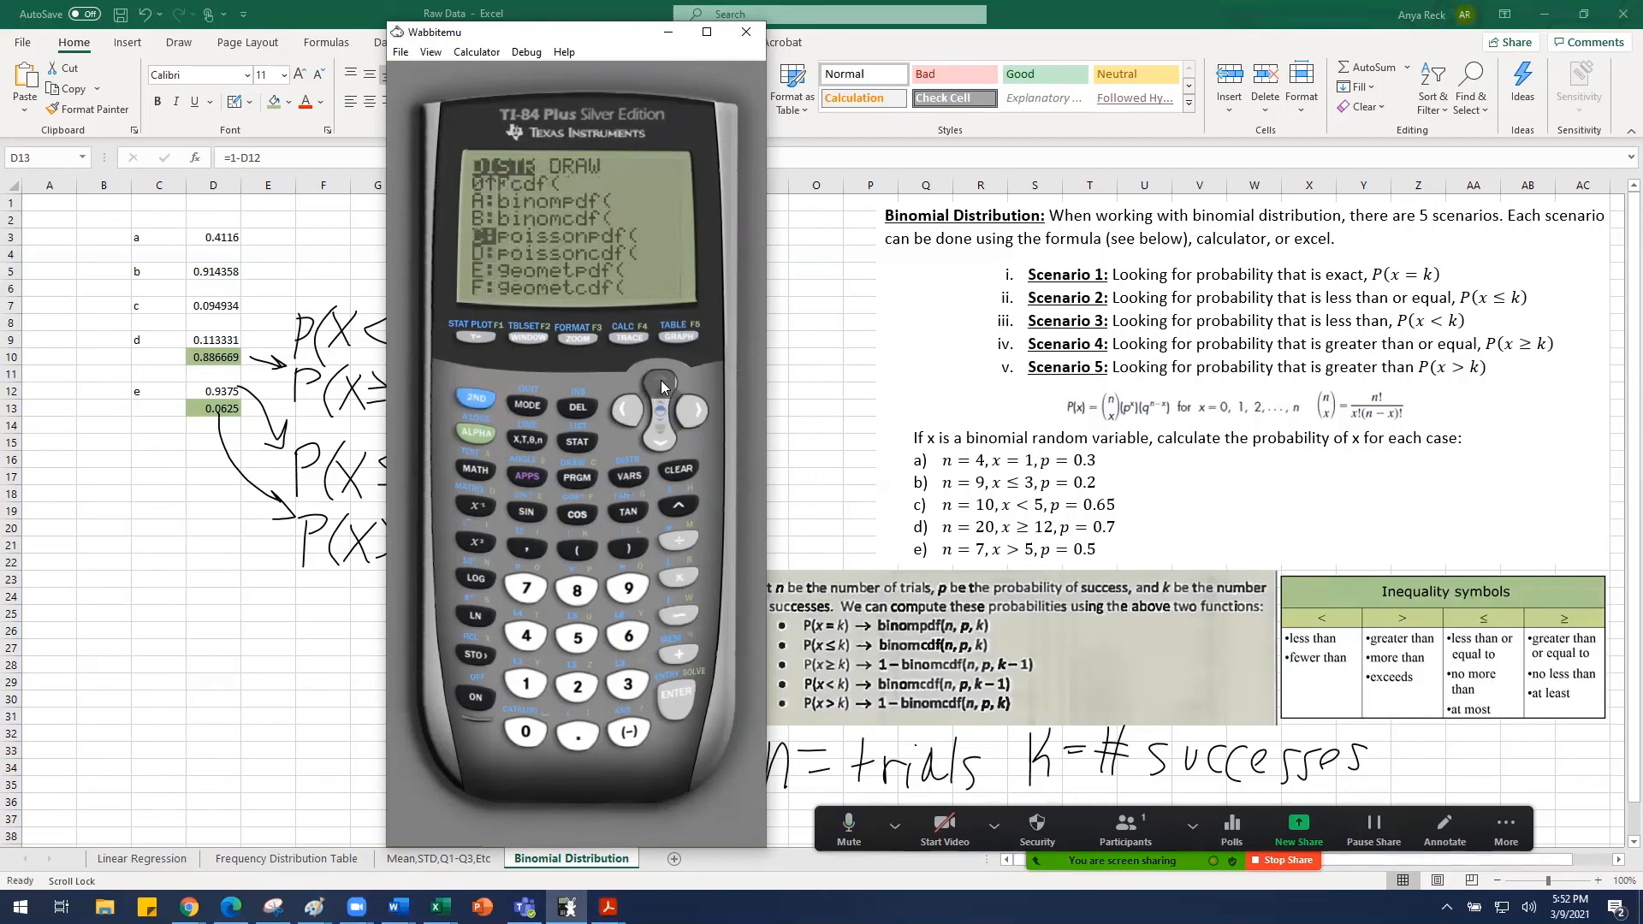
pyautogui.click(661, 384)
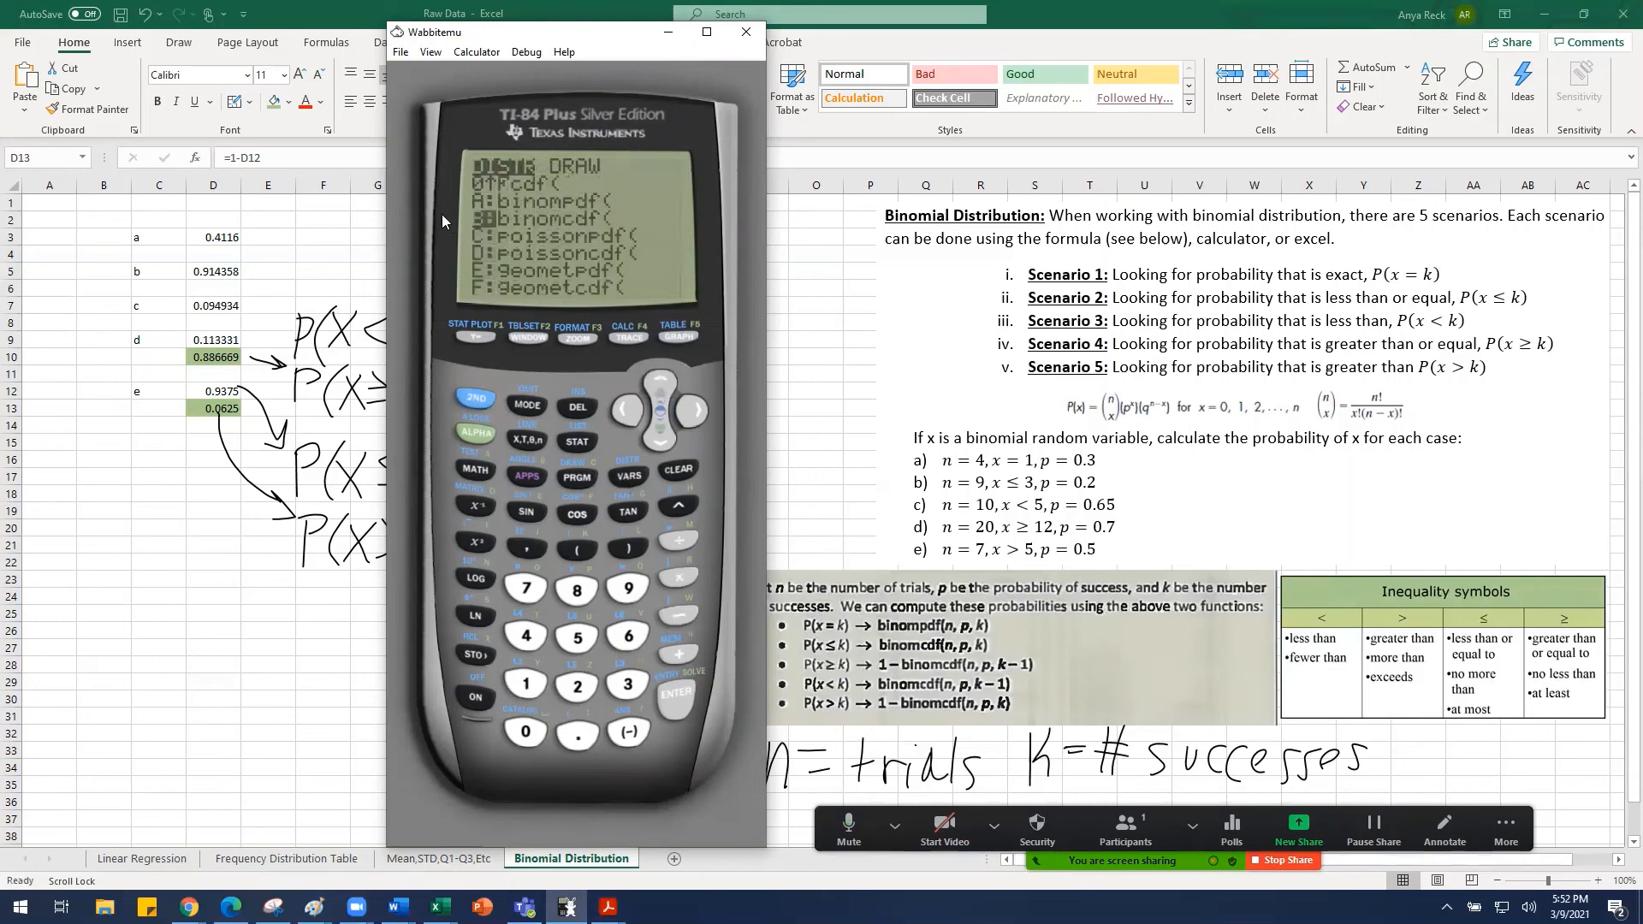
pyautogui.click(676, 703)
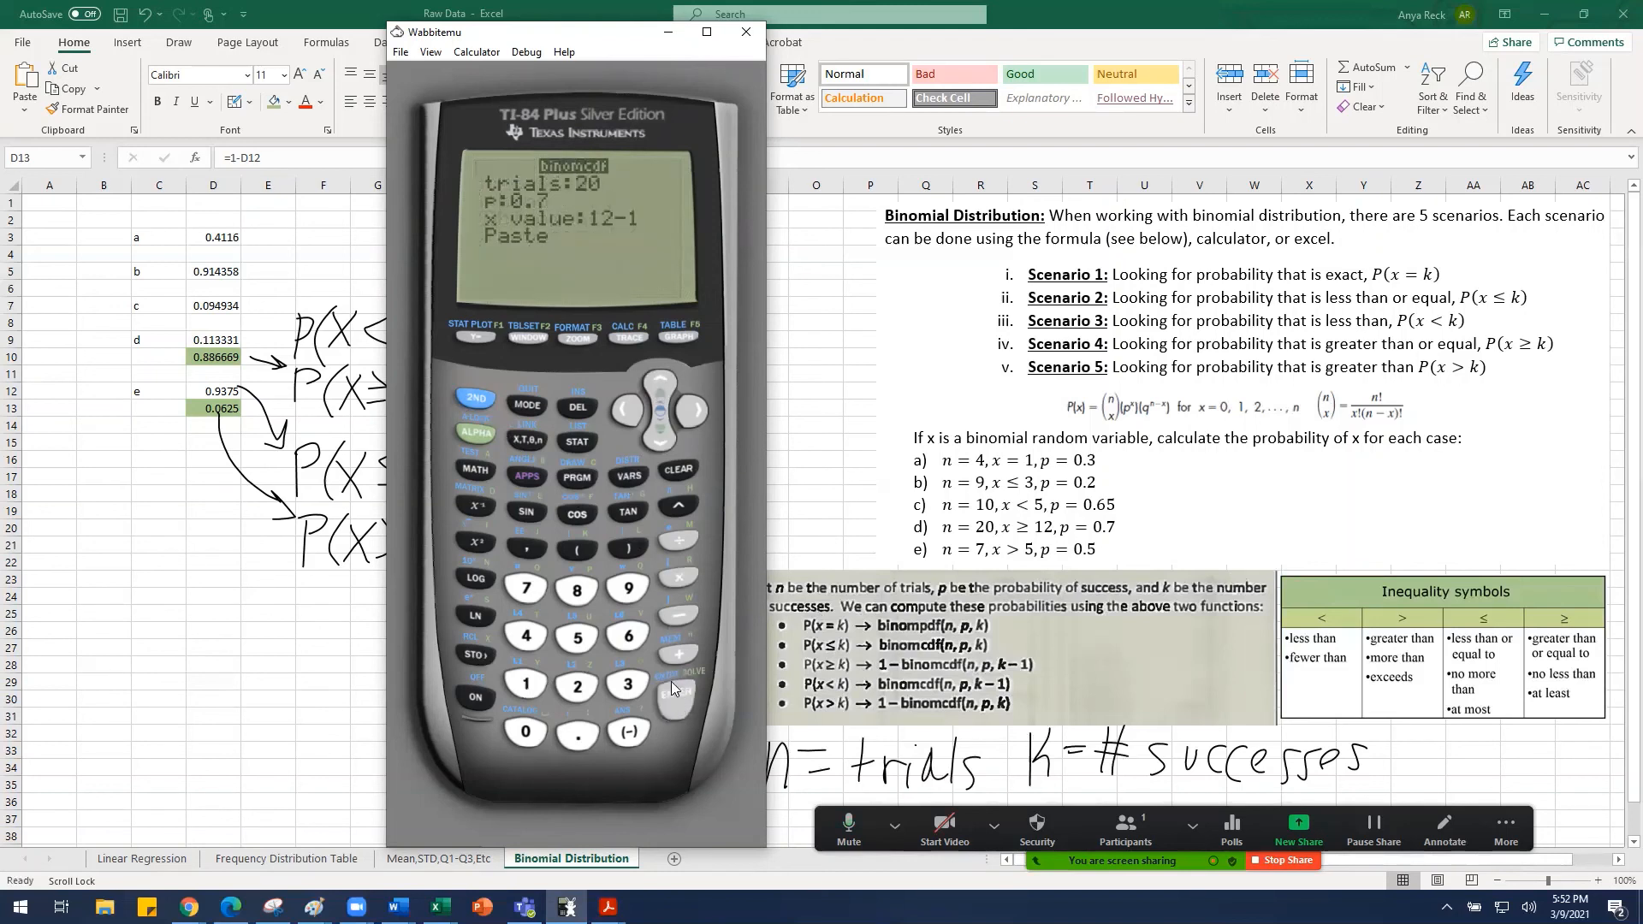
# Step: Set binomcdf to 7 trials, p 0.5 and x value 5, then paste and evaluate the case e expression
pyautogui.write('7')
pyautogui.press('Delete')
pyautogui.press('Down')
pyautogui.write('0.5')
pyautogui.click(660, 440)
pyautogui.write('5')
pyautogui.press('Delete')
pyautogui.press('Delete')
pyautogui.press('Delete')
pyautogui.press('Down')
pyautogui.click(677, 695)
pyautogui.click(678, 700)
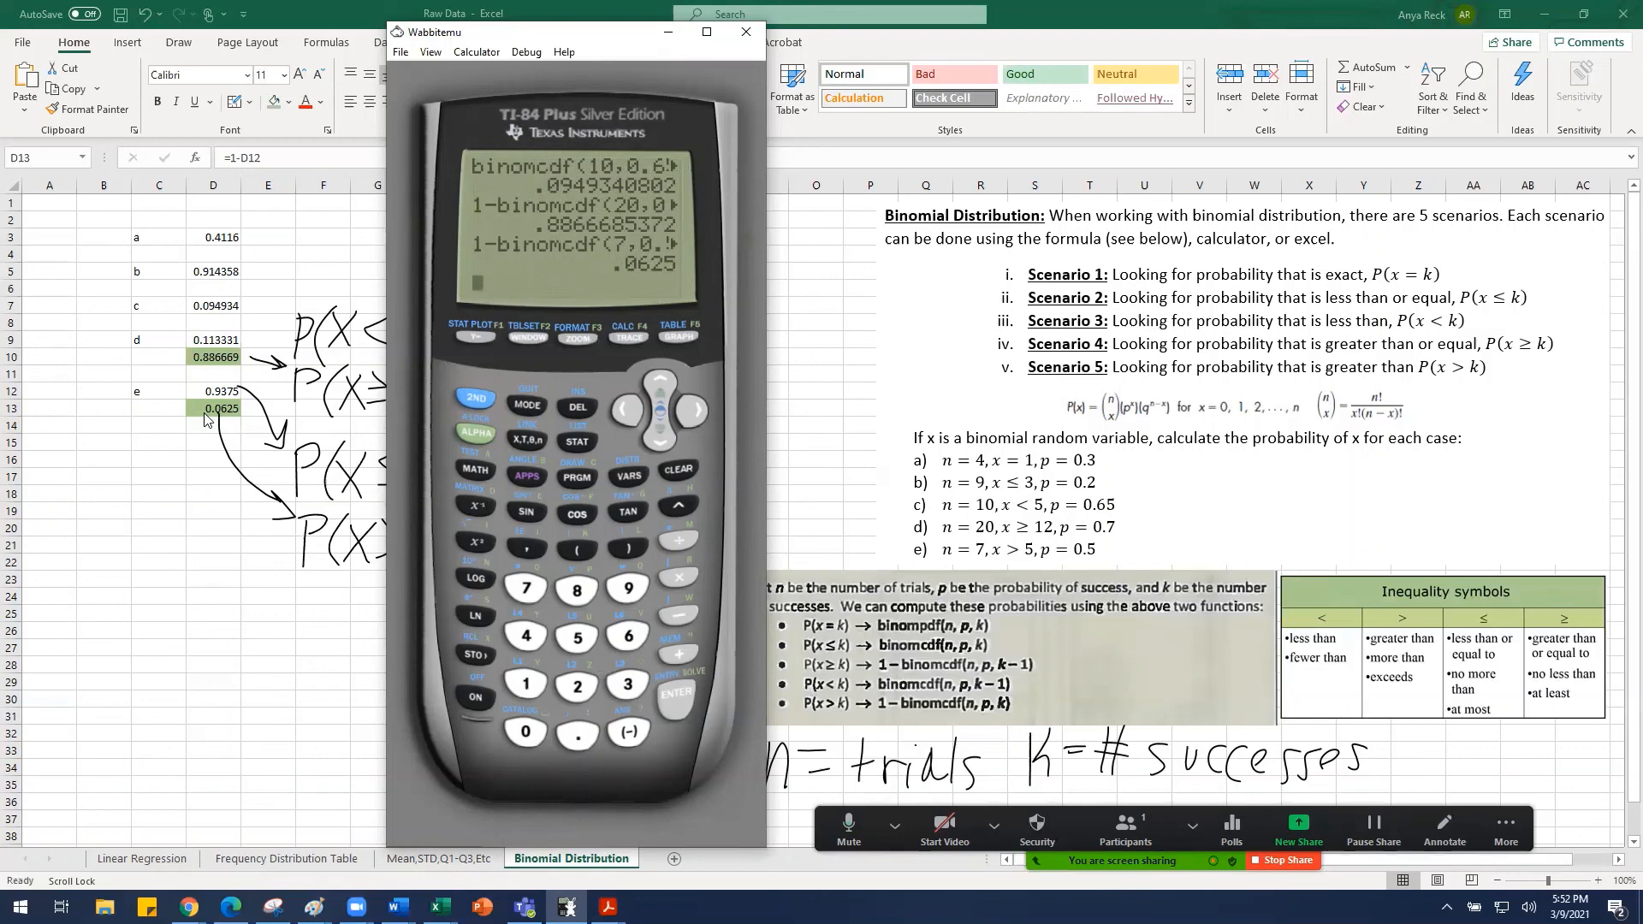
# Step: Return to Excel and shift the binompdf/binomcdf reference picture slightly down and to the left, then deselect it
pyautogui.click(820, 566)
pyautogui.moveTo(873, 607)
pyautogui.mouseDown()
pyautogui.moveTo(879, 591)
pyautogui.moveTo(872, 628)
pyautogui.mouseUp()
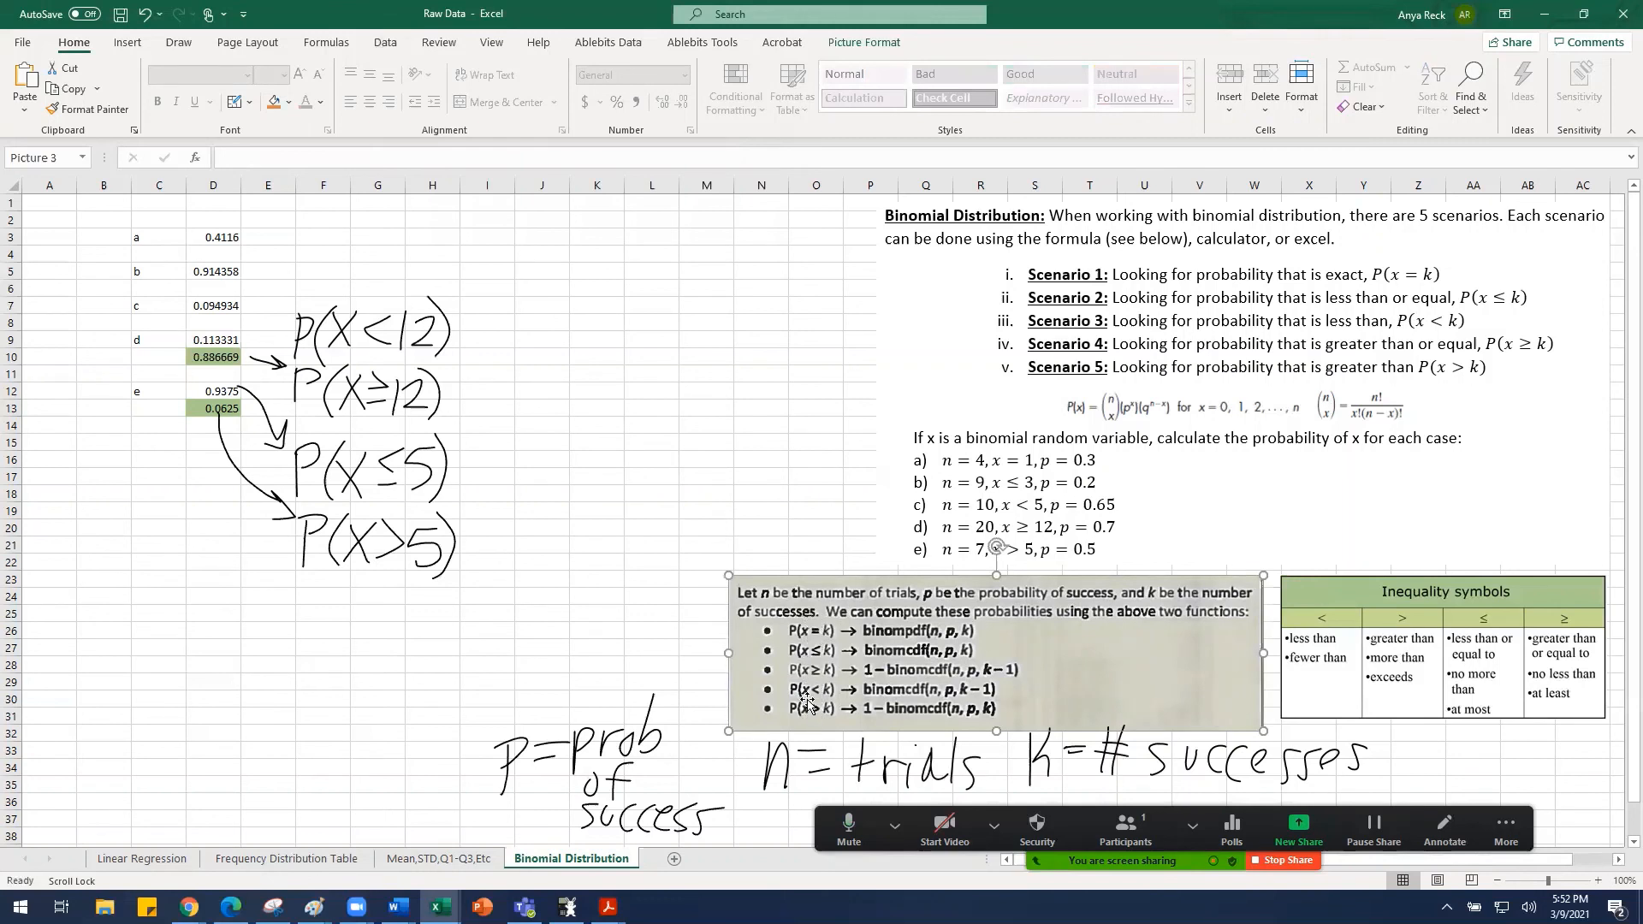
pyautogui.click(798, 525)
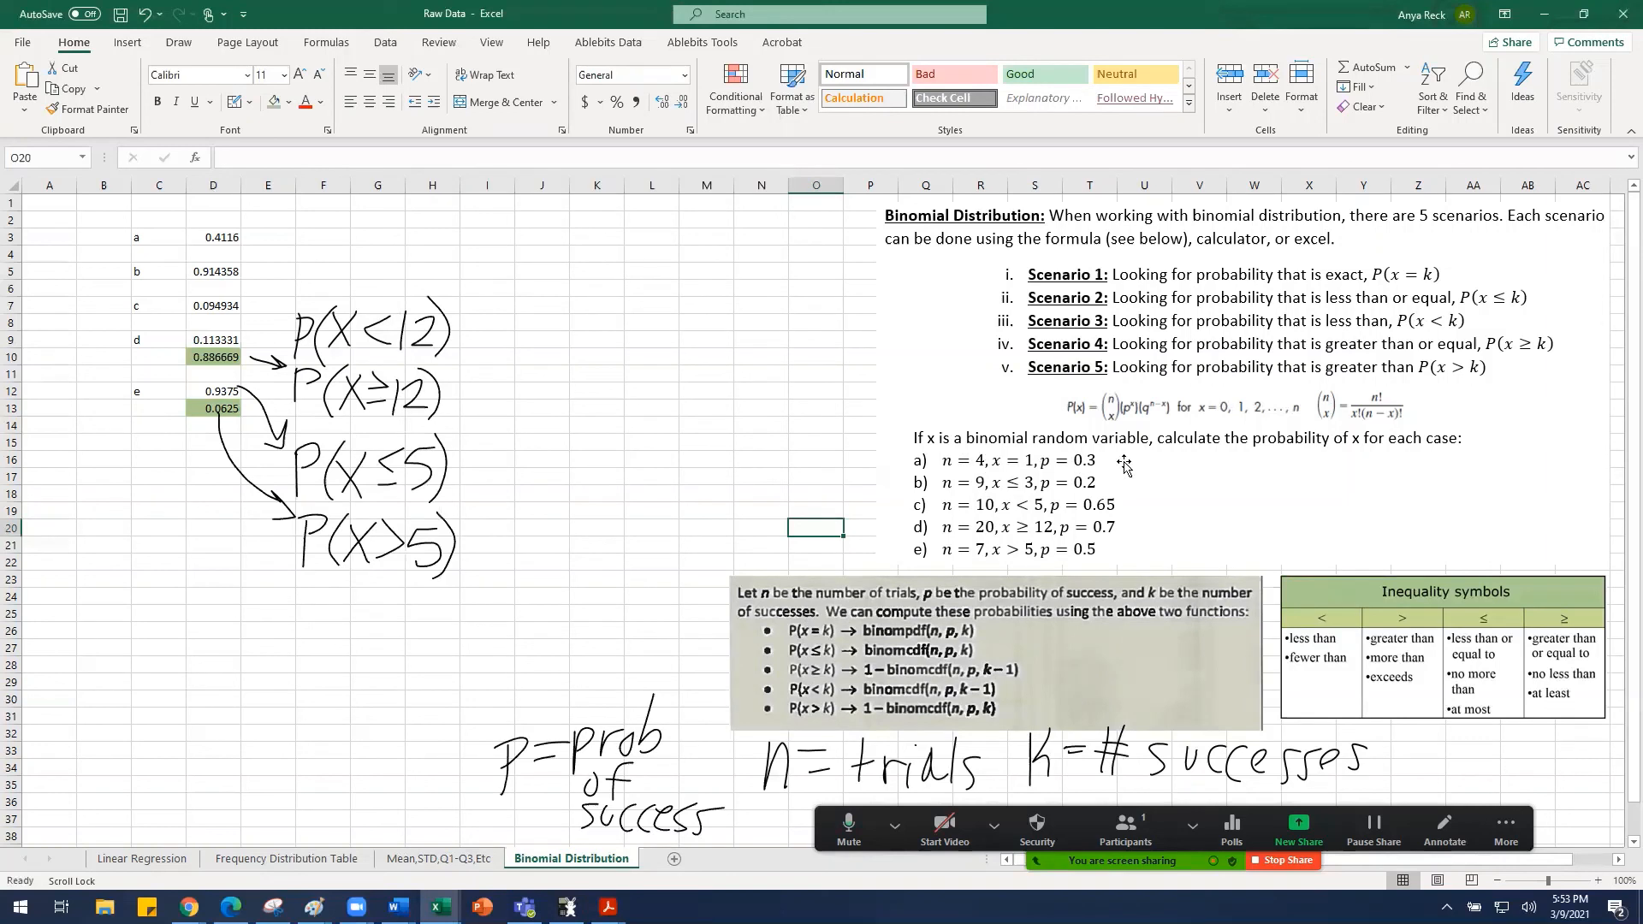
pyautogui.click(700, 430)
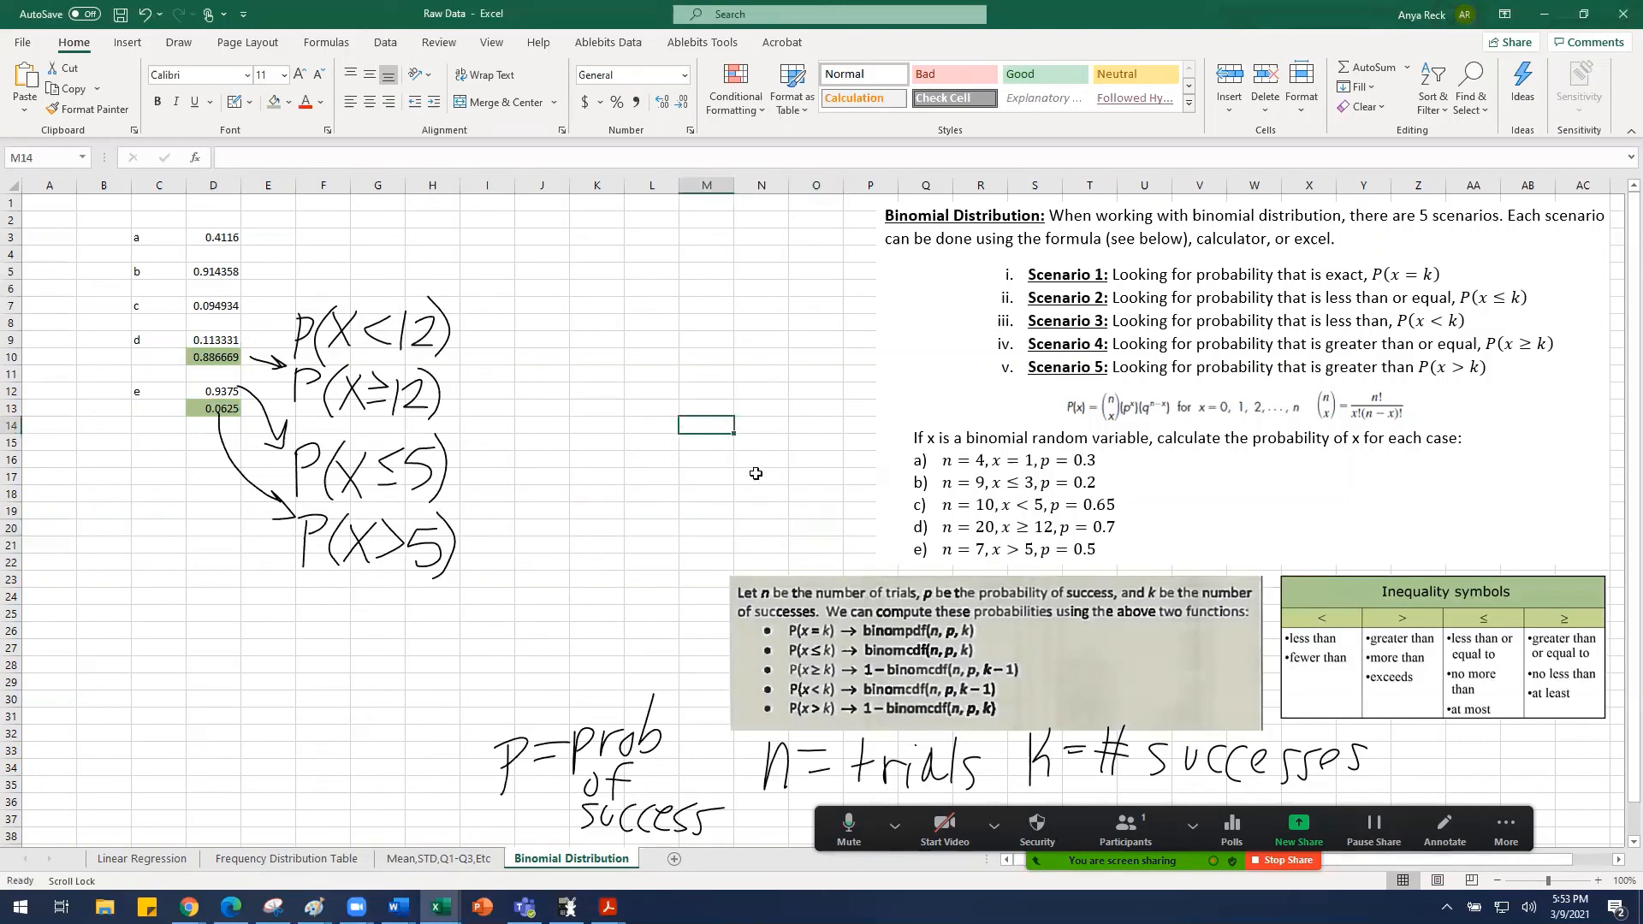